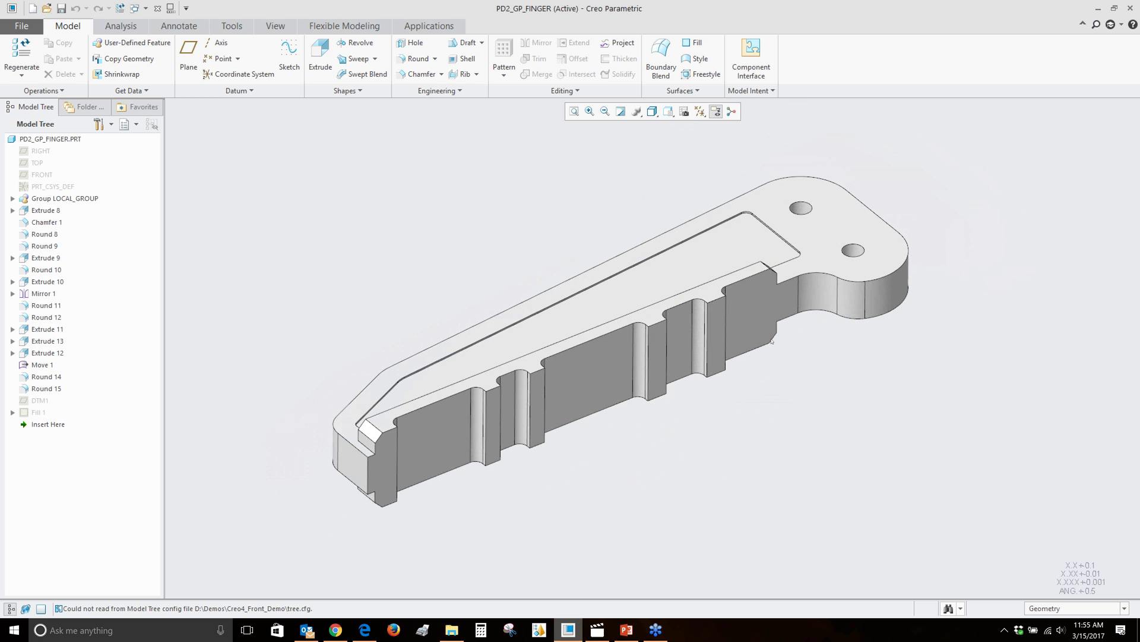
Calculate the mass properties of the part's solid geometry using the default coordinate system.
click(121, 25)
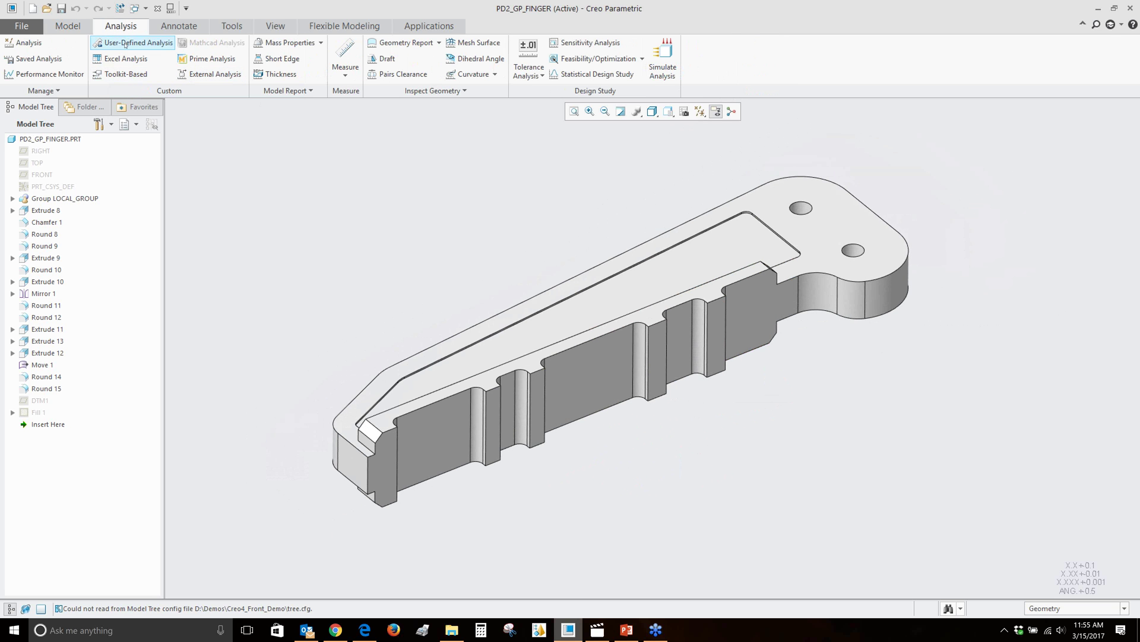
click(282, 43)
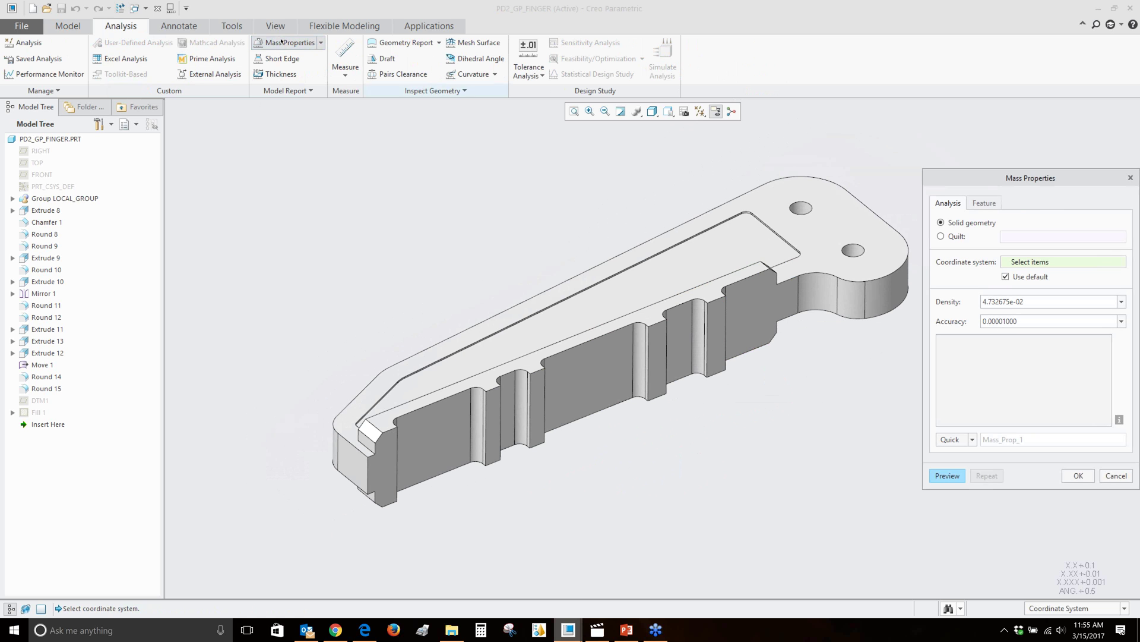
click(952, 478)
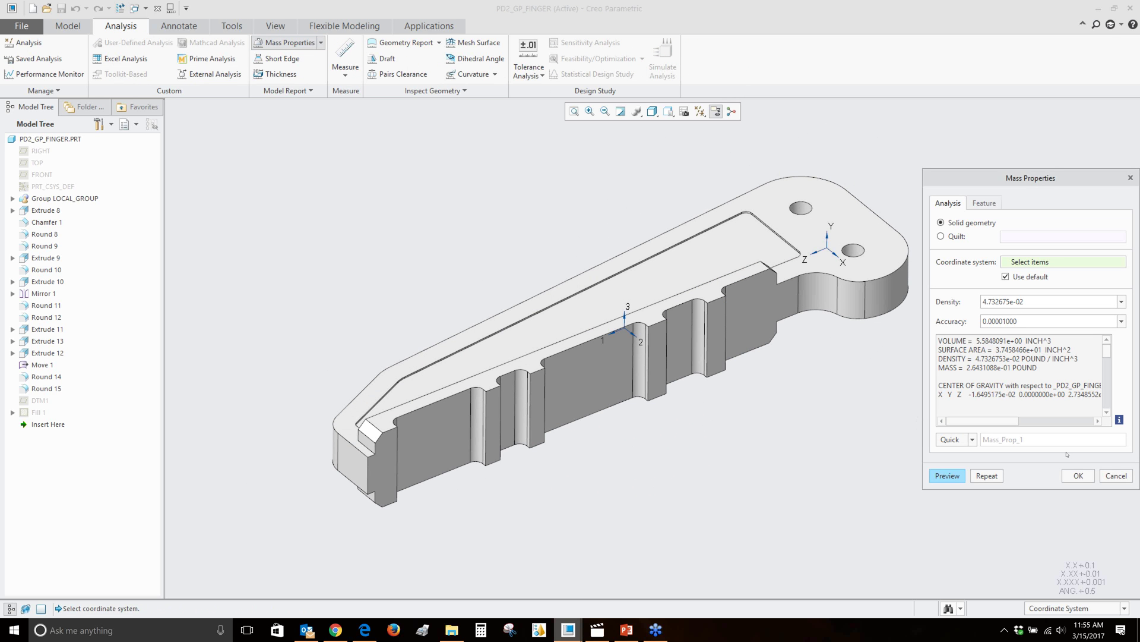
click(1079, 475)
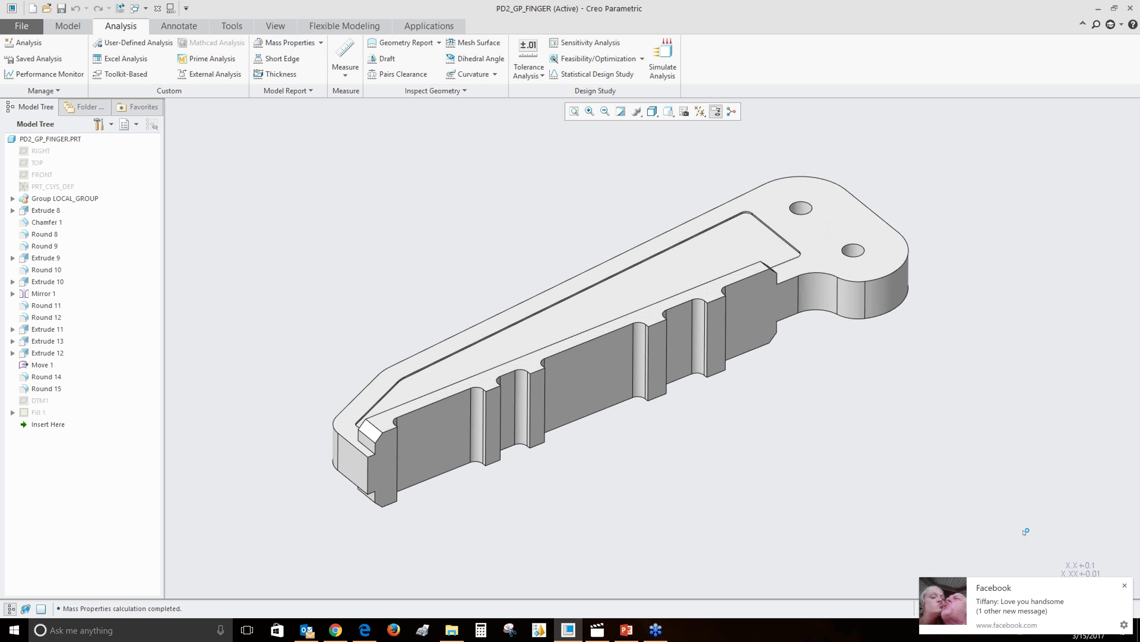
Dismiss the incoming message notification and close the system notification center.
click(1124, 586)
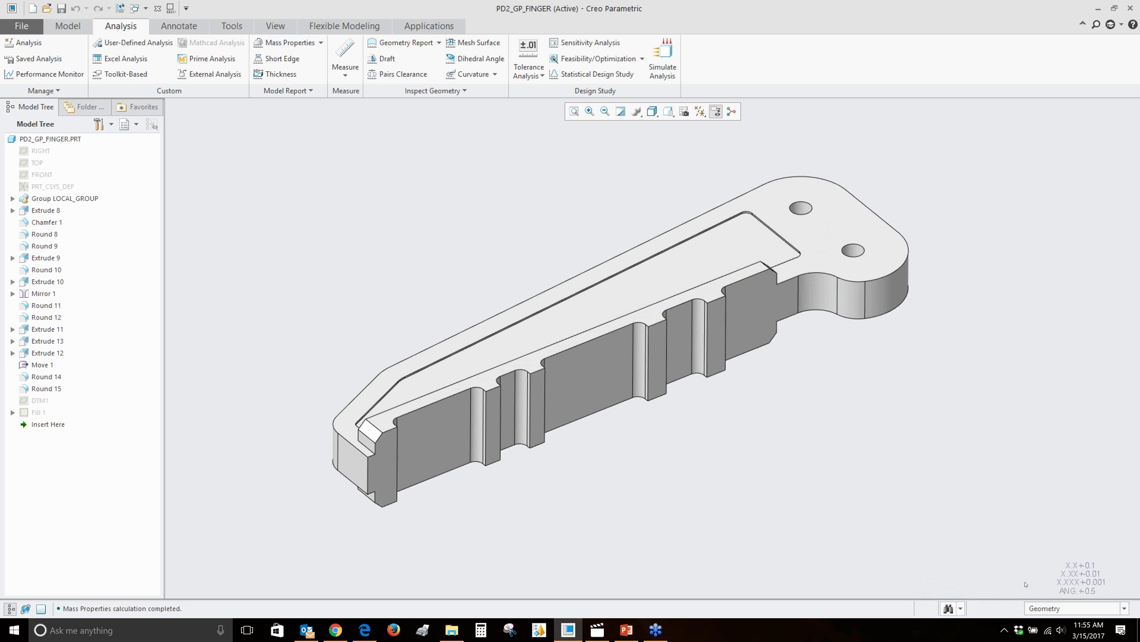
click(1121, 629)
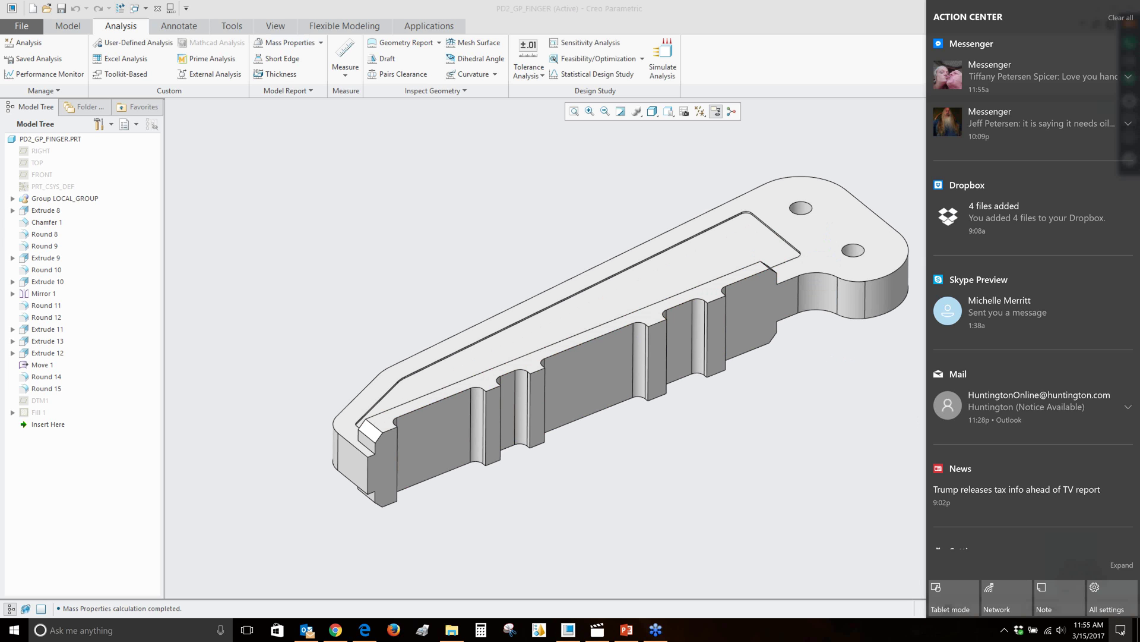
right_click(1121, 630)
click(896, 433)
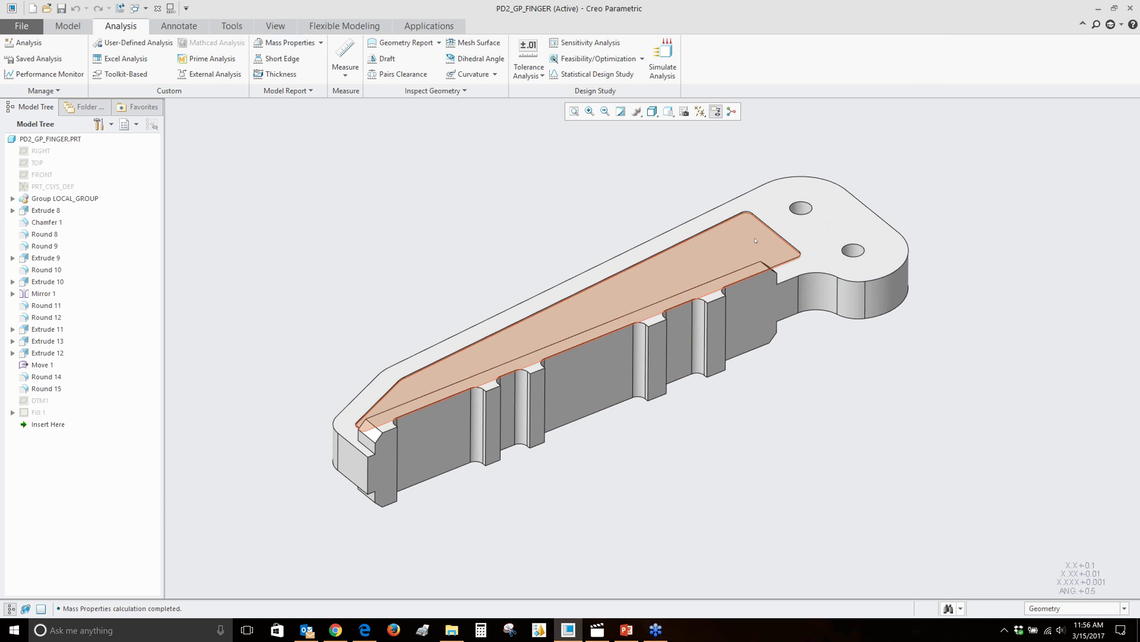
Start an Extrude on the floor of the tapered recess and project its edge loop as the sketch profile.
scroll(756, 240, up, 3)
scroll(755, 240, down, 1)
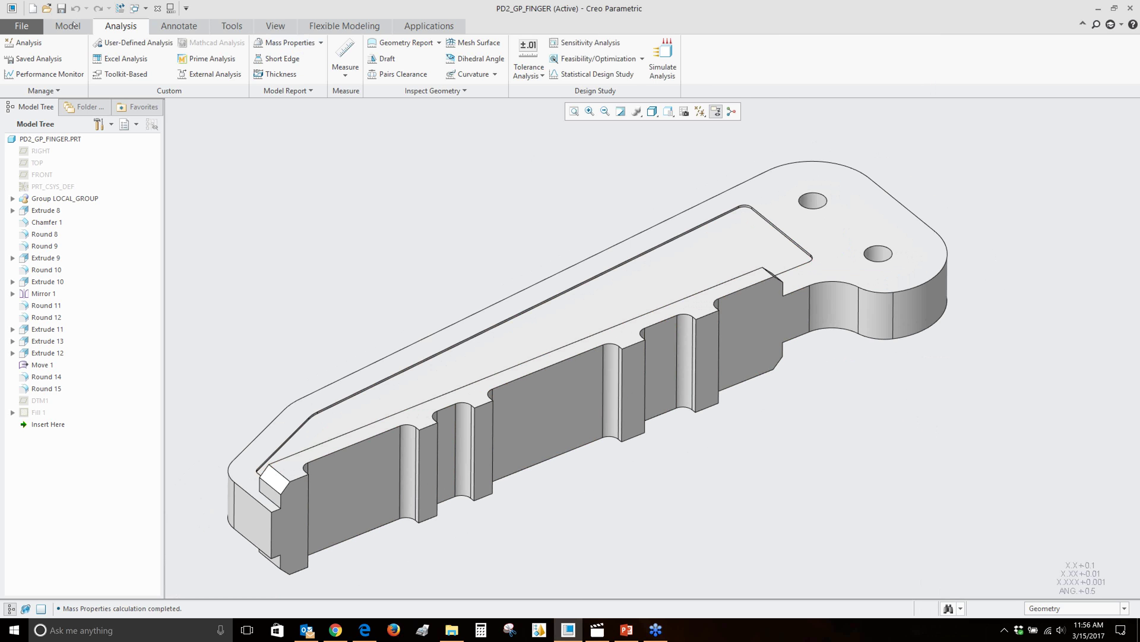
scroll(331, 79, up, 1)
click(320, 59)
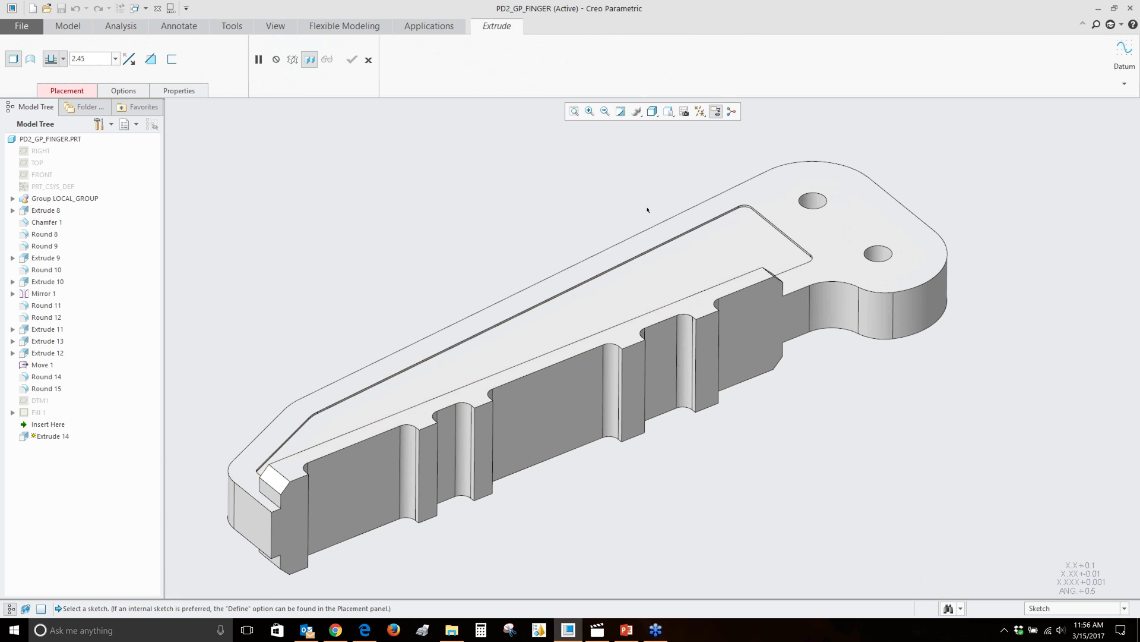
click(699, 253)
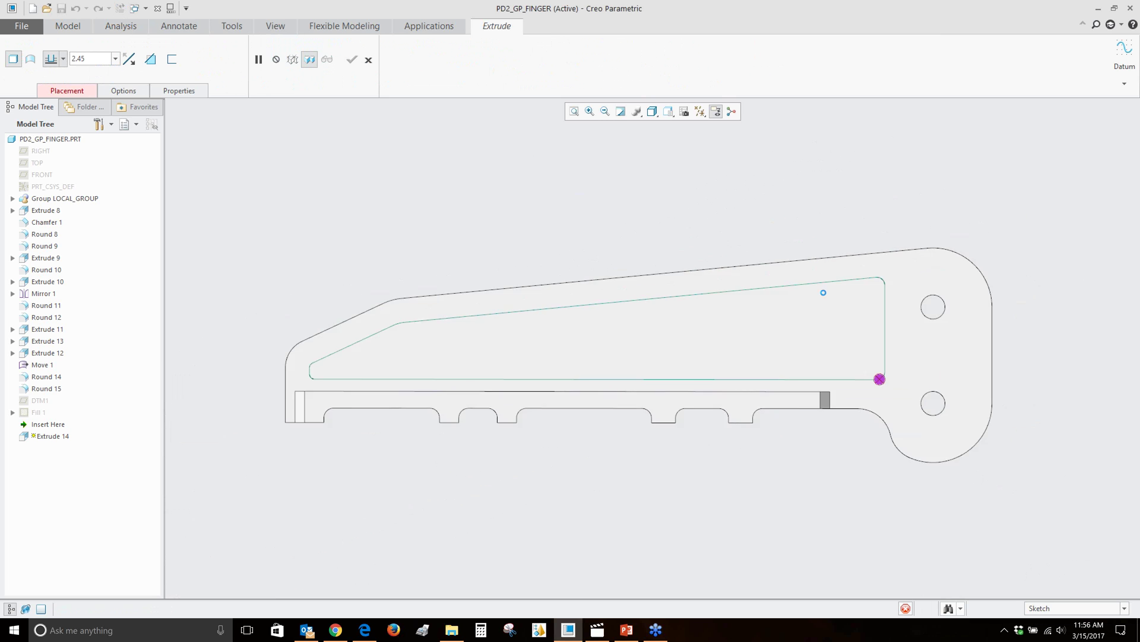
scroll(815, 364, down, 3)
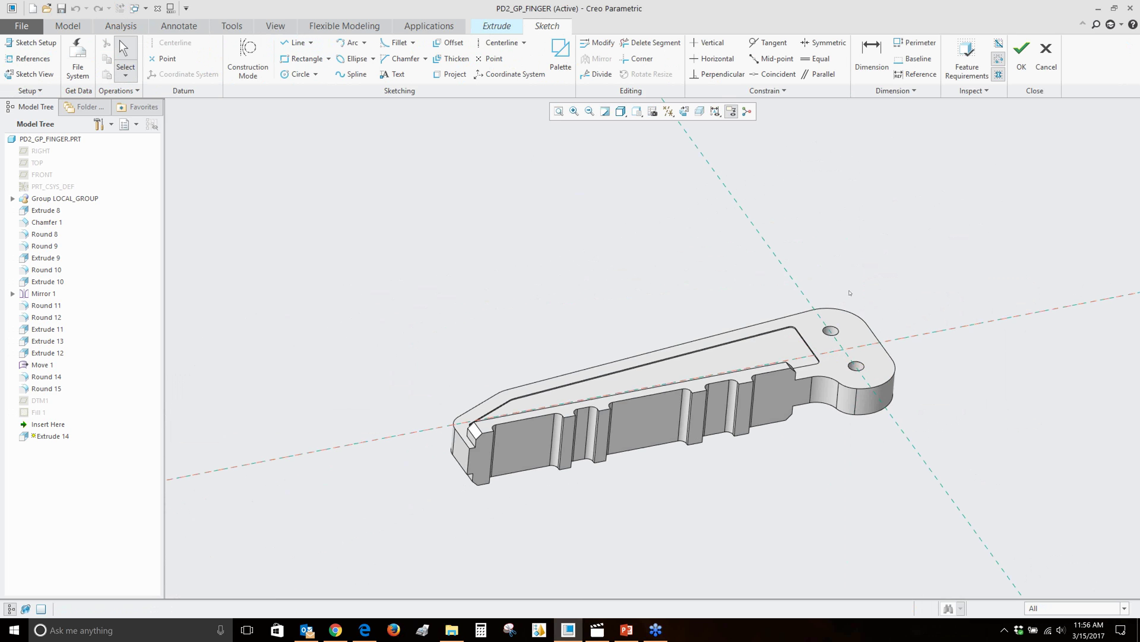
scroll(814, 363, up, 4)
scroll(780, 282, down, 4)
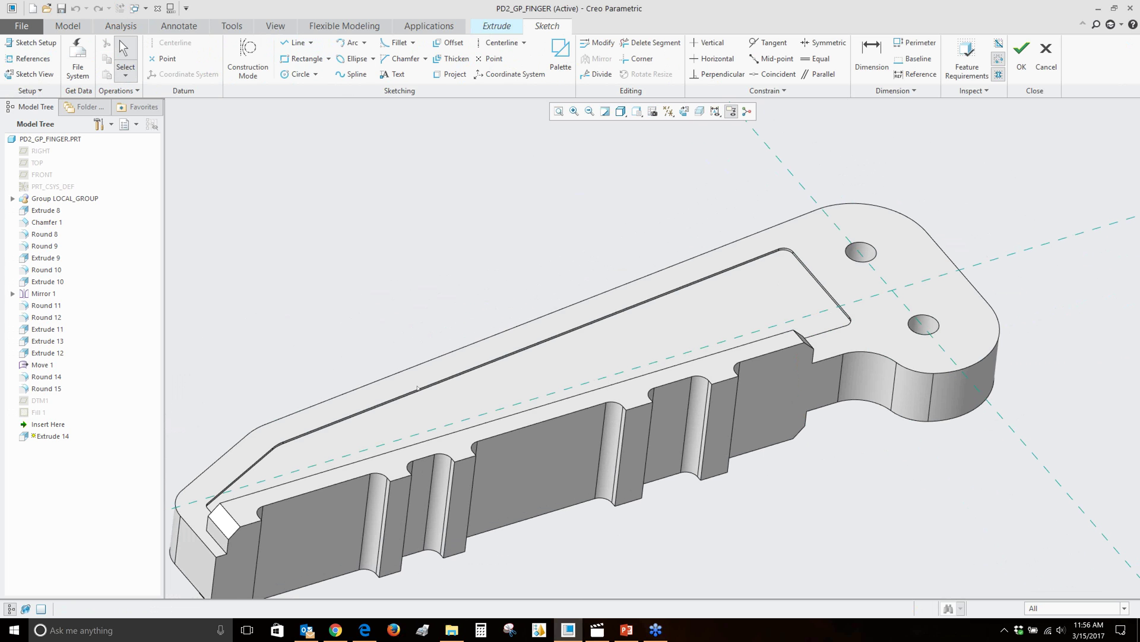
click(455, 74)
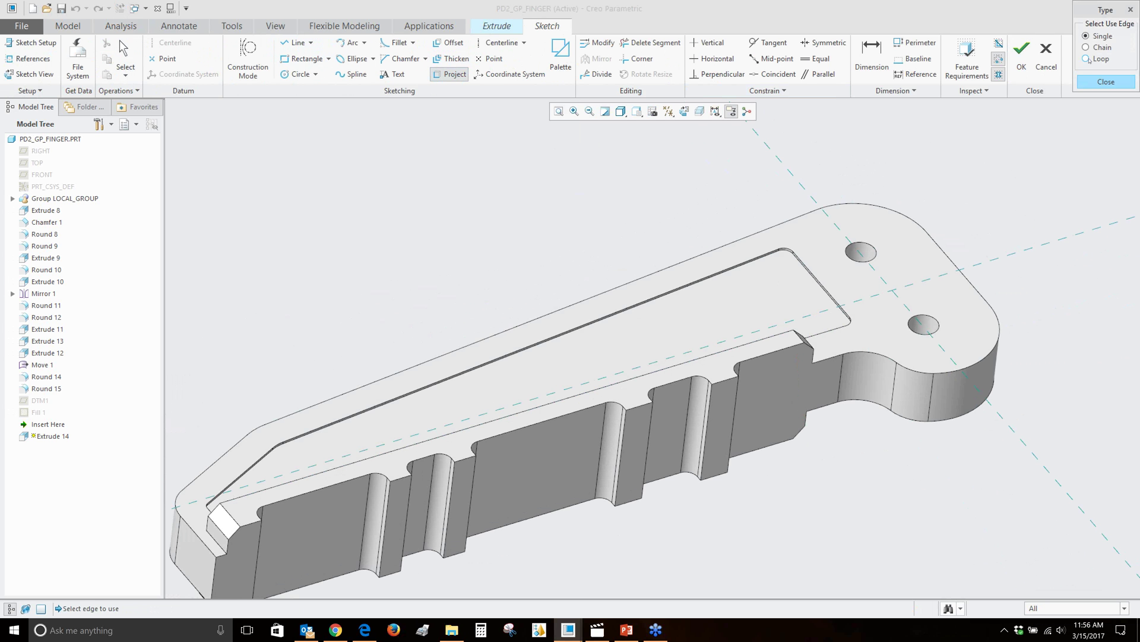
click(772, 268)
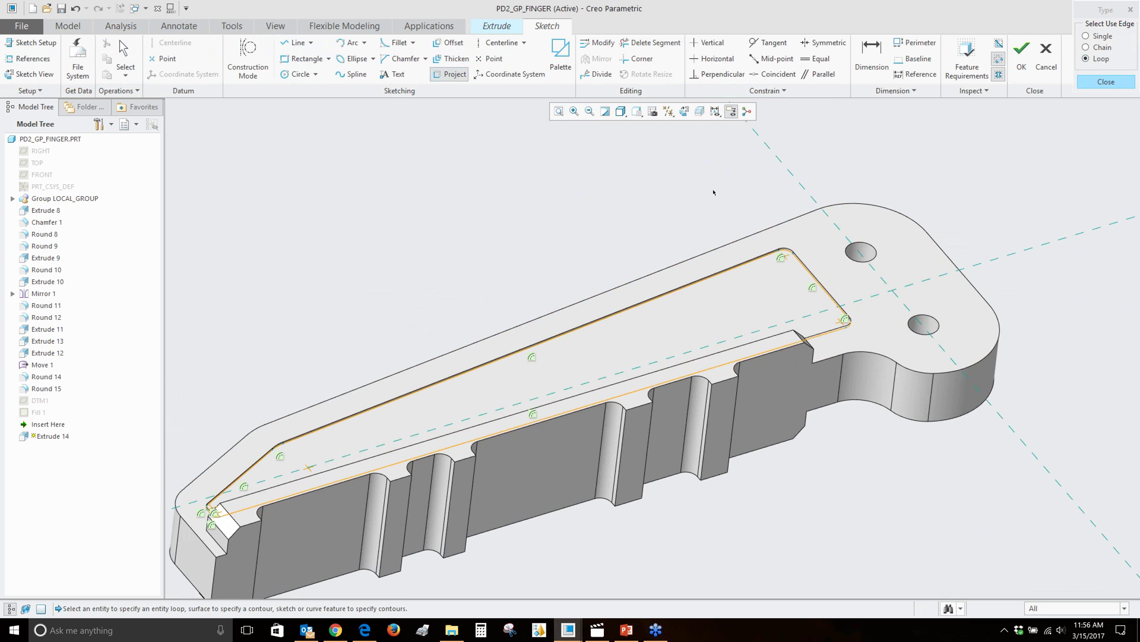
click(1106, 81)
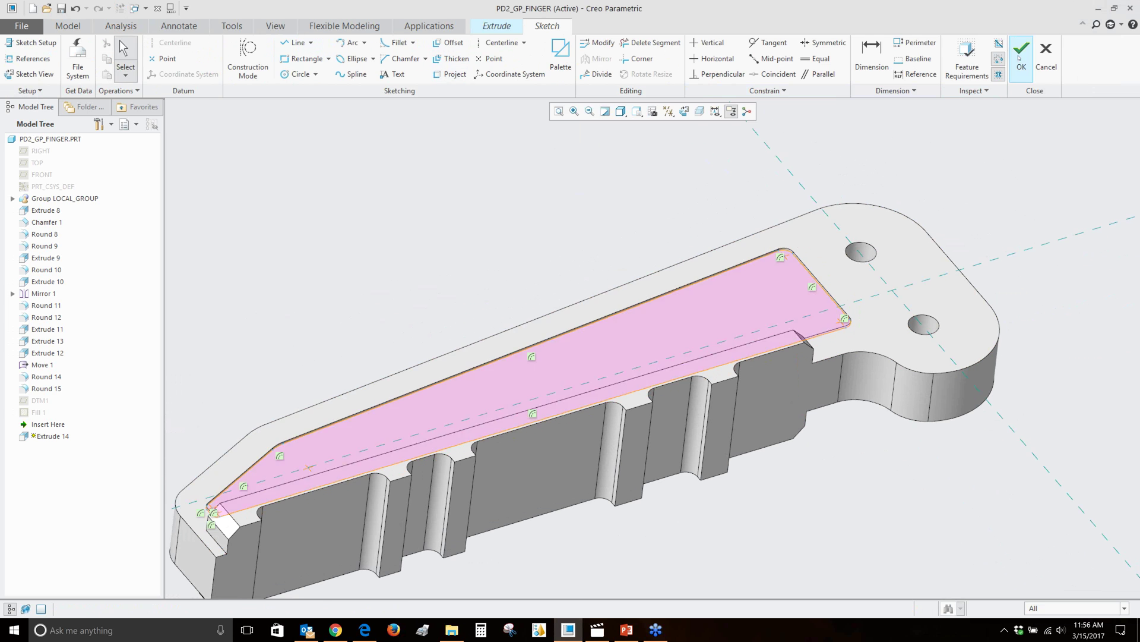
click(1022, 50)
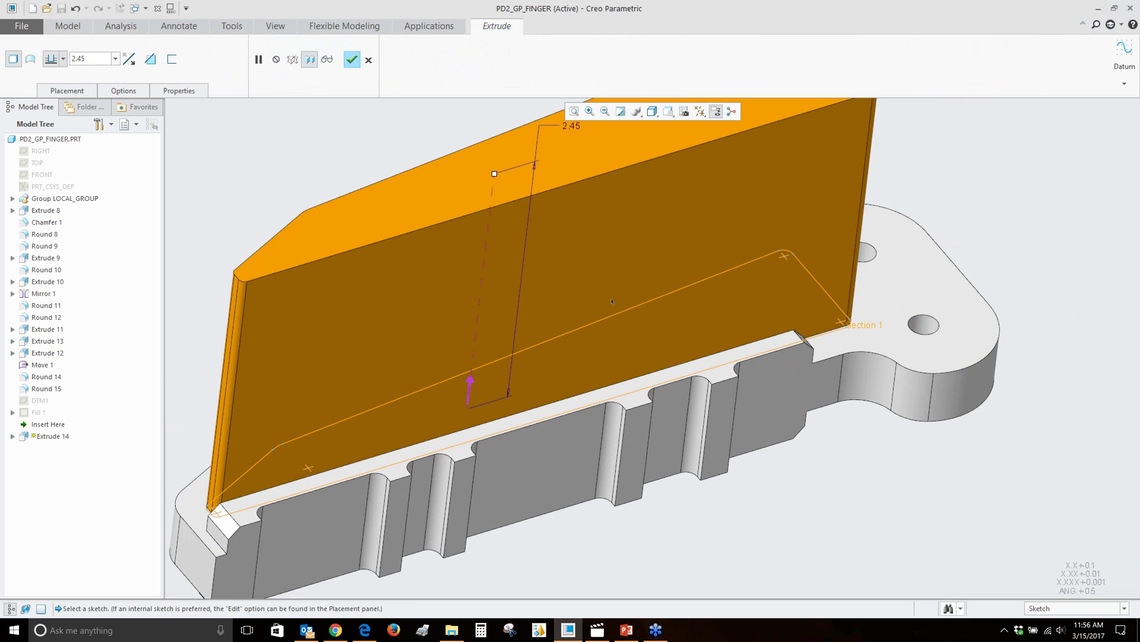
Reverse the extrusion into the part and cut the profile through all, leaving an open pocket in the finger.
click(469, 388)
scroll(618, 380, down, 3)
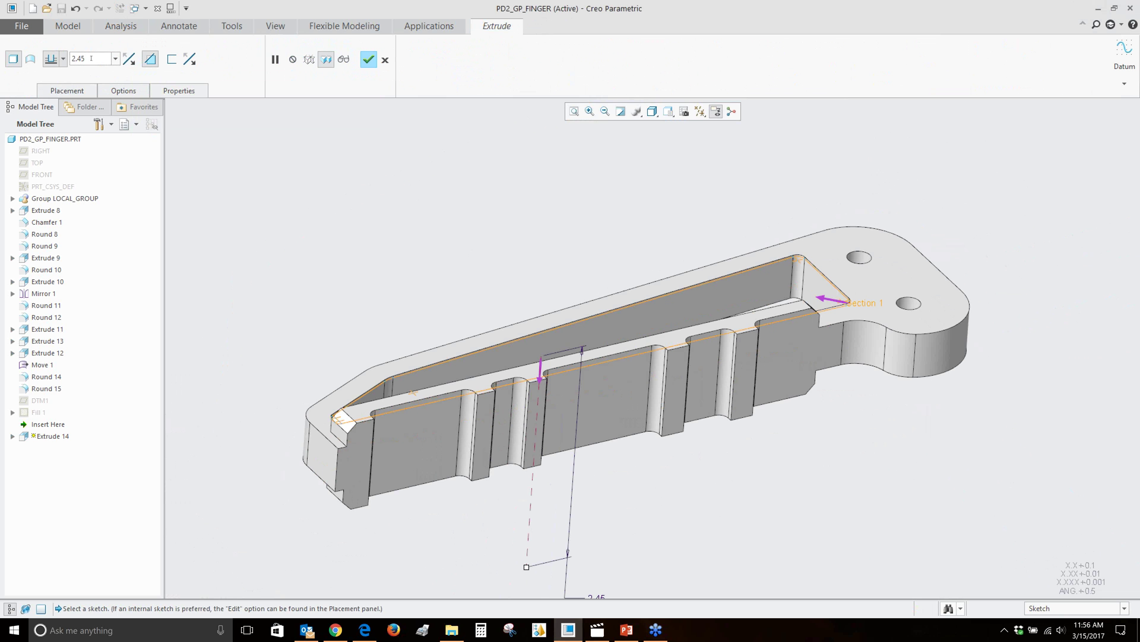
click(63, 59)
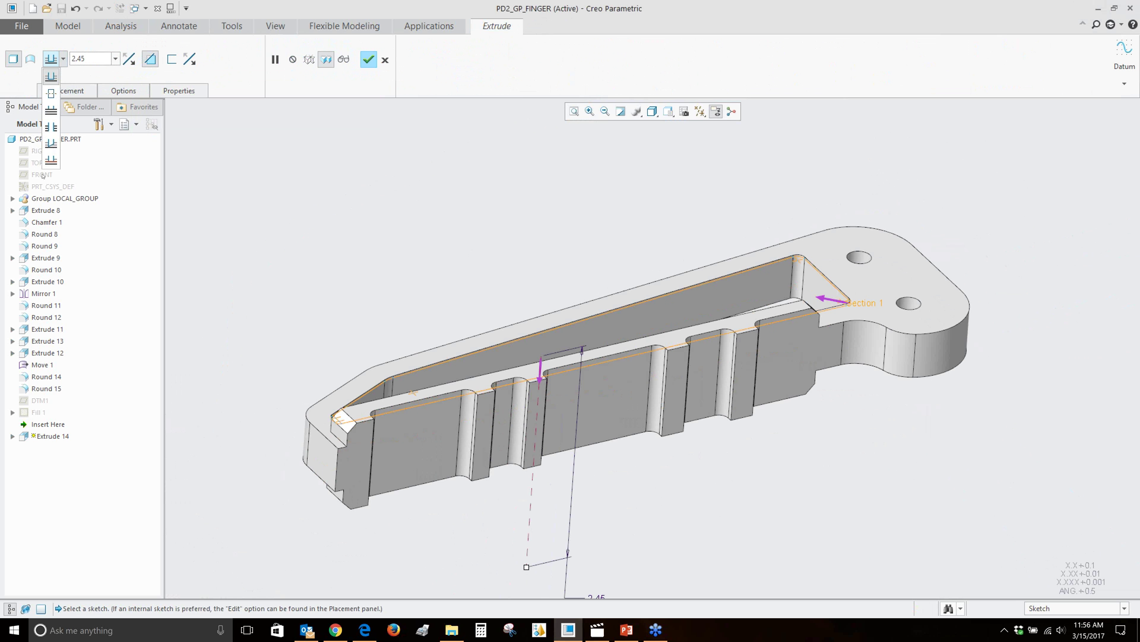
click(51, 127)
click(377, 61)
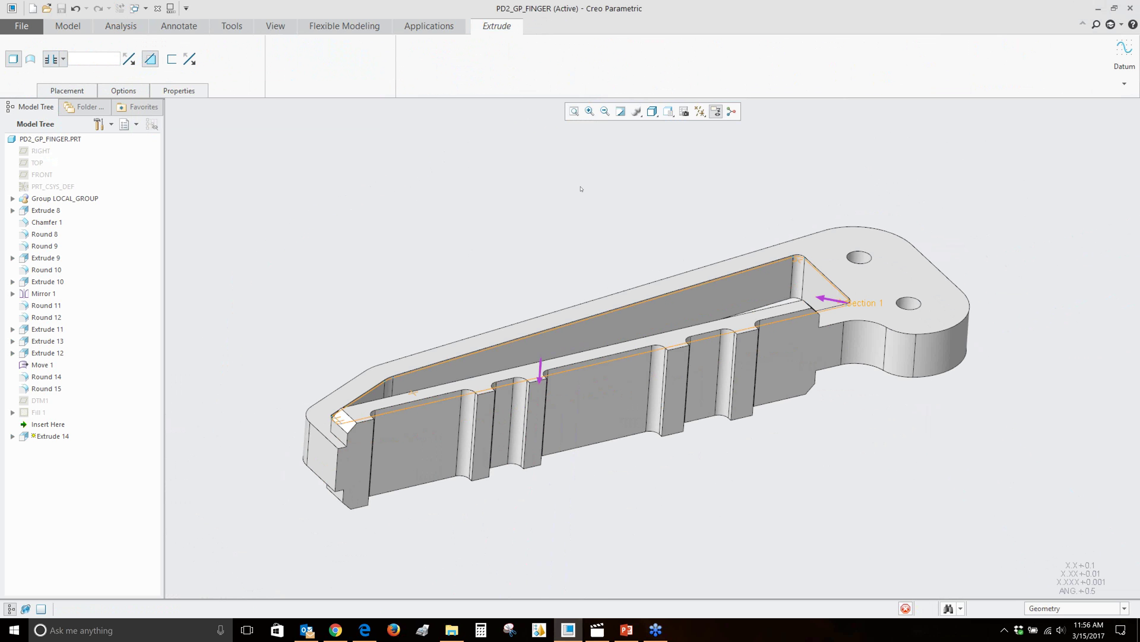
mouse_move(580, 186)
middle_down()
mouse_move(517, 212)
mouse_move(486, 187)
mouse_move(490, 199)
middle_up()
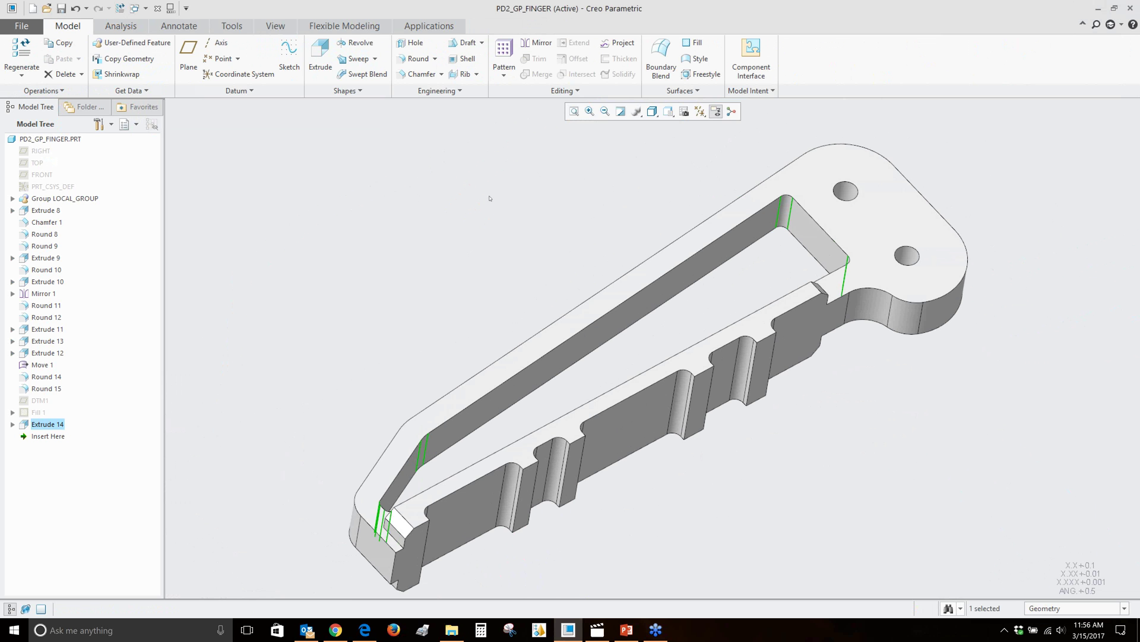
click(513, 208)
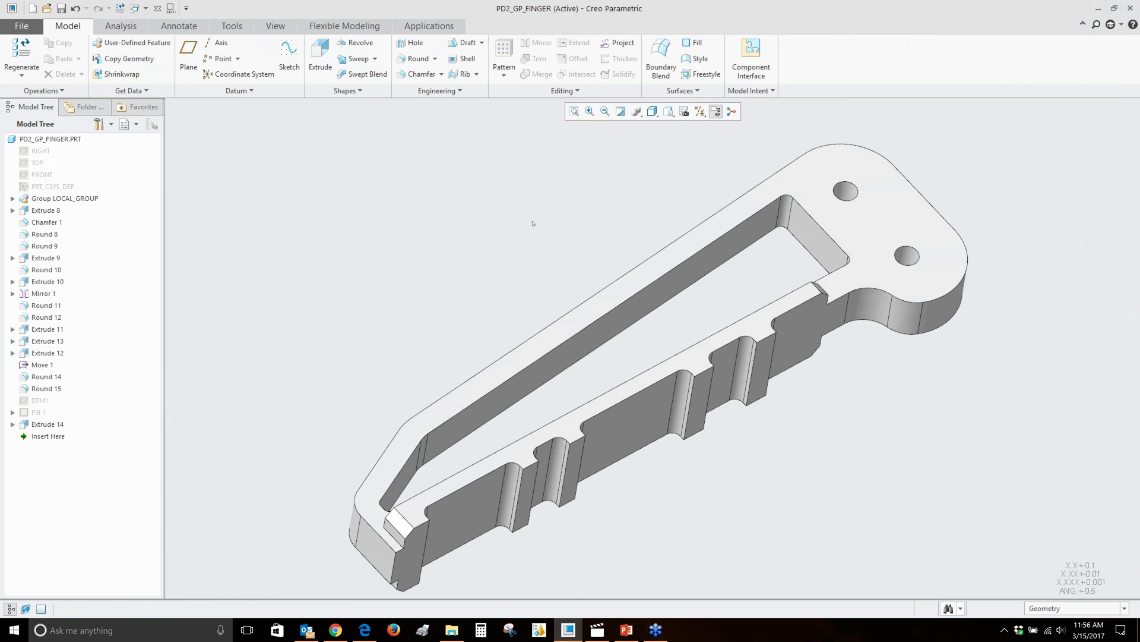
mouse_move(532, 222)
middle_down()
mouse_move(516, 199)
mouse_move(528, 209)
middle_up()
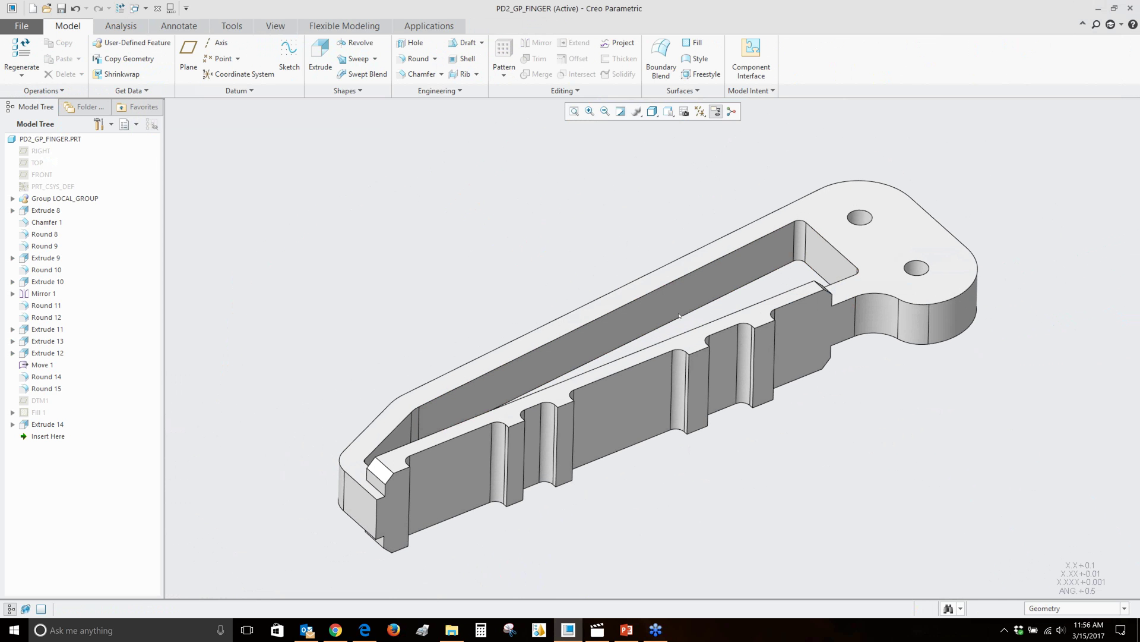
mouse_move(671, 320)
middle_down()
mouse_move(751, 274)
mouse_move(749, 321)
middle_up()
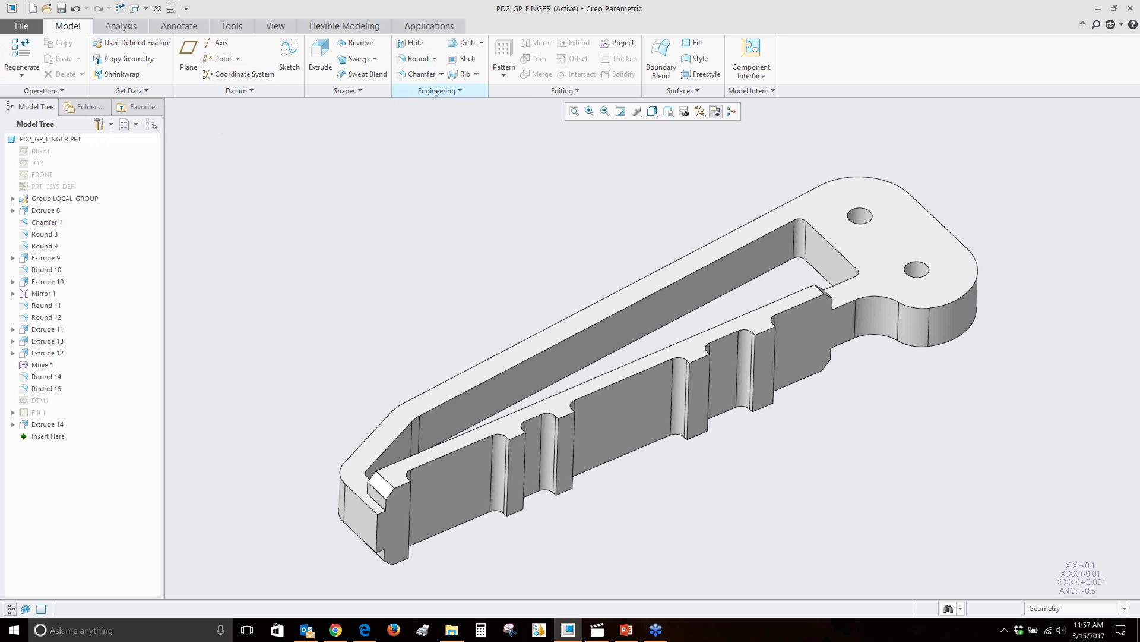
click(23, 31)
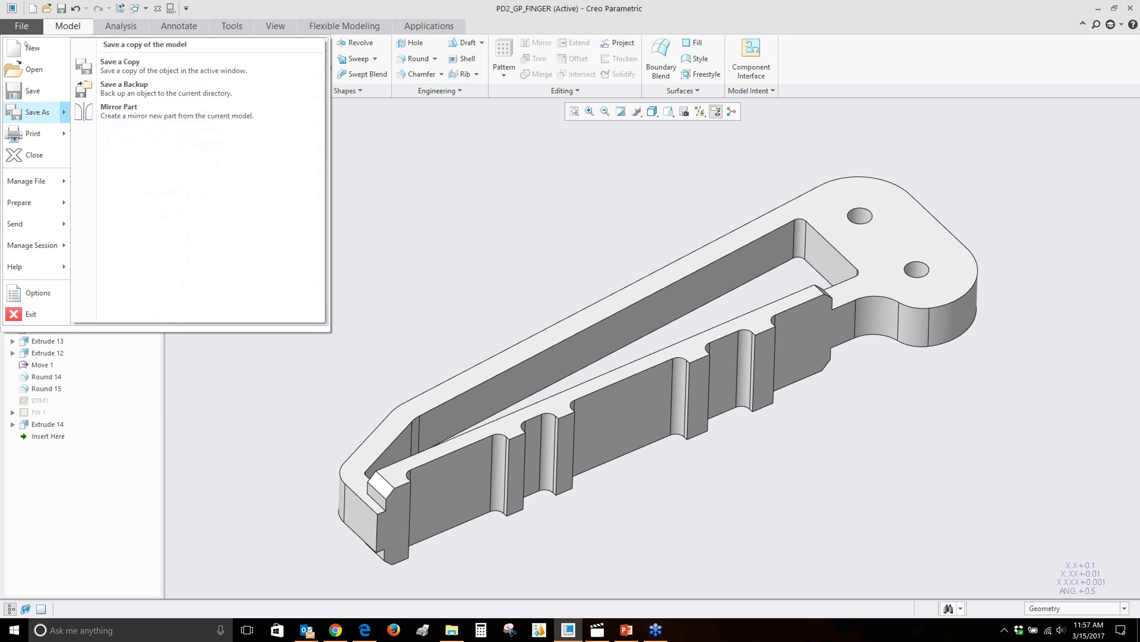
mouse_move(38, 135)
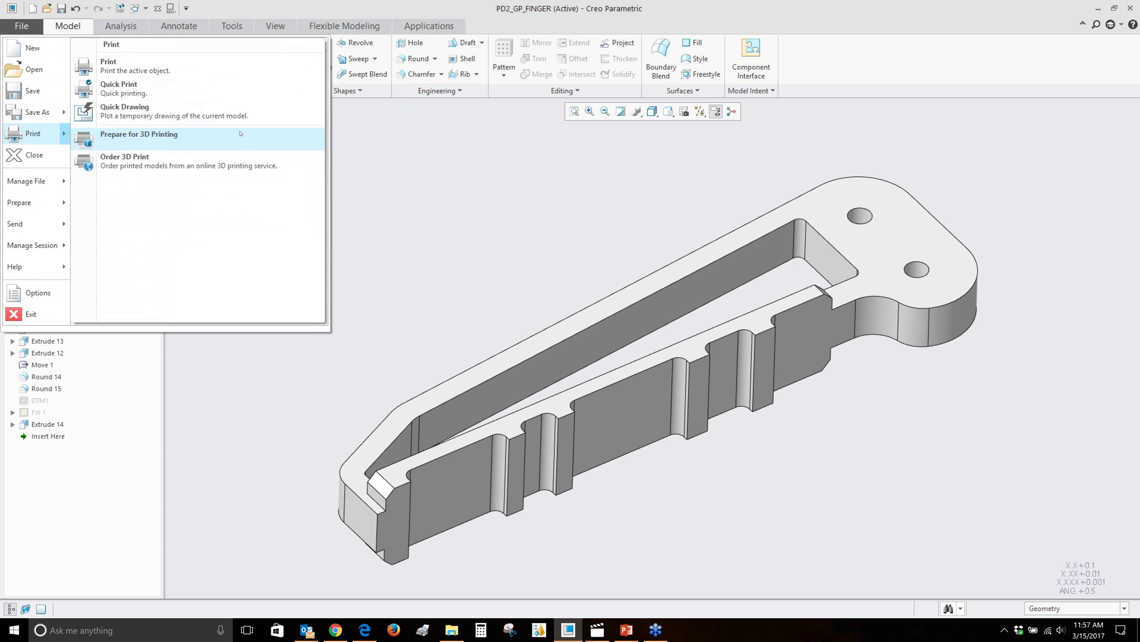
click(64, 27)
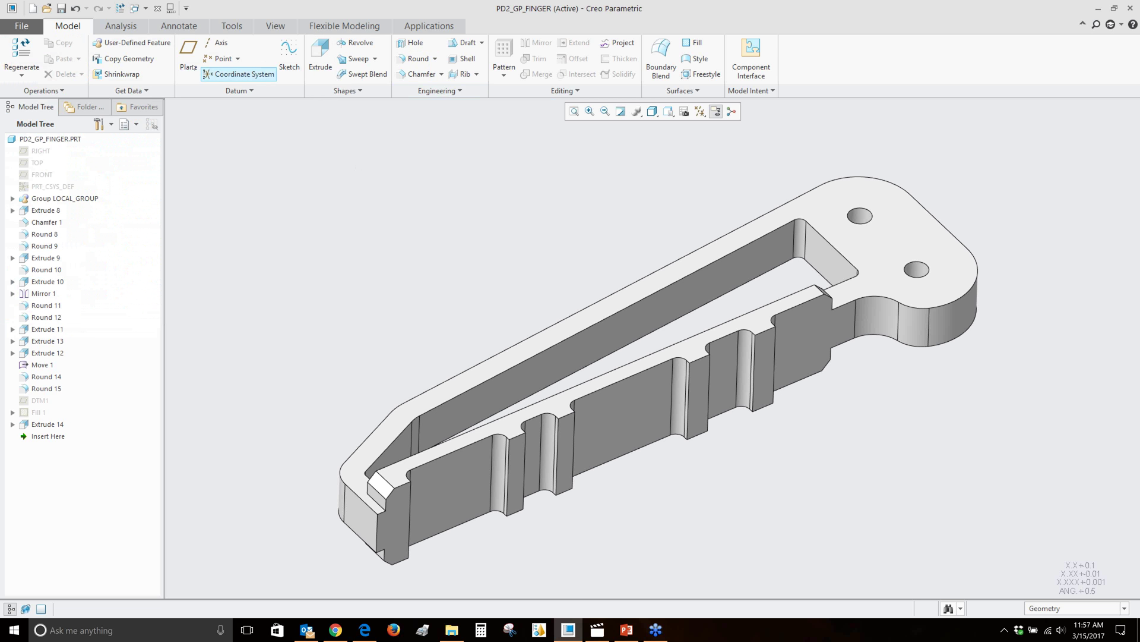
Start a Lattice feature in the part.
click(437, 93)
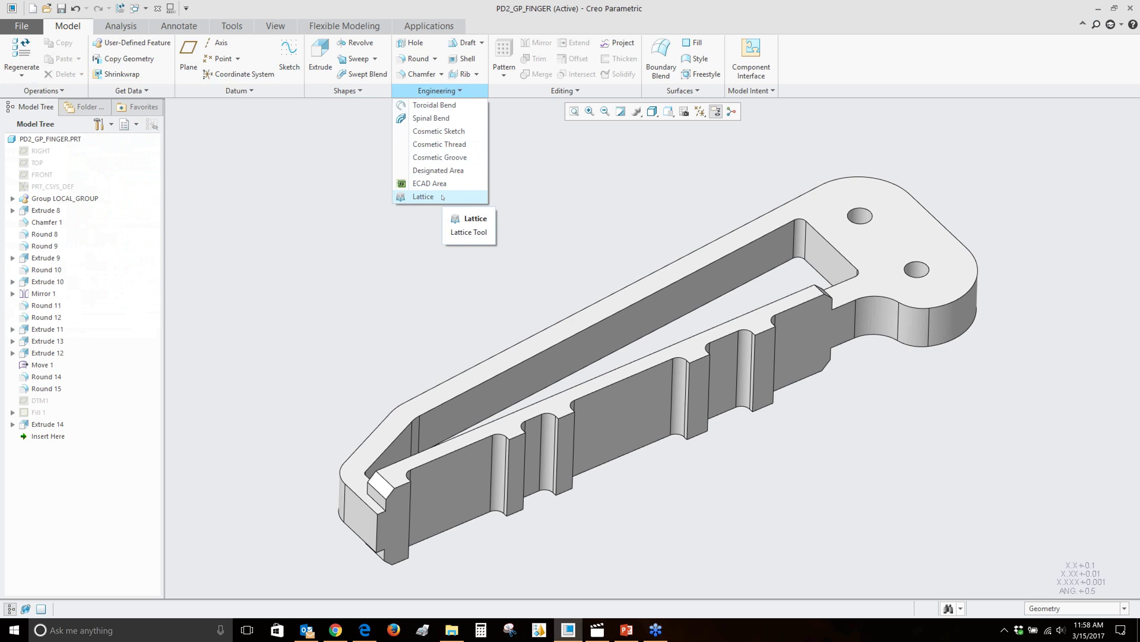
click(423, 197)
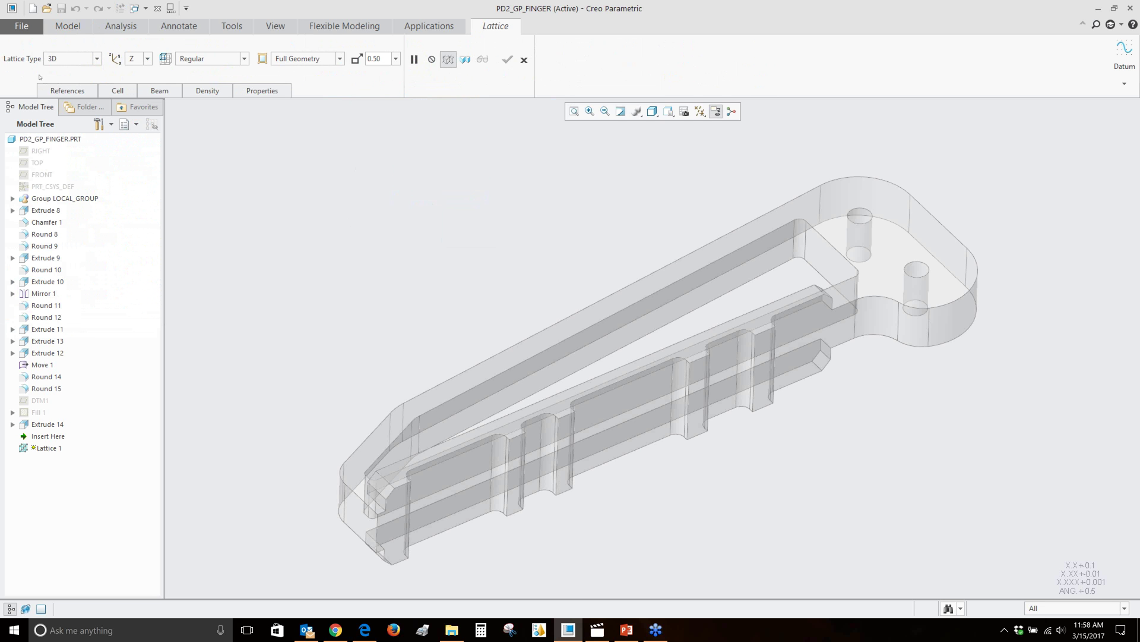
Examine the lattice's type, direction axis, cell arrangement, geometry representation and scale options.
click(96, 58)
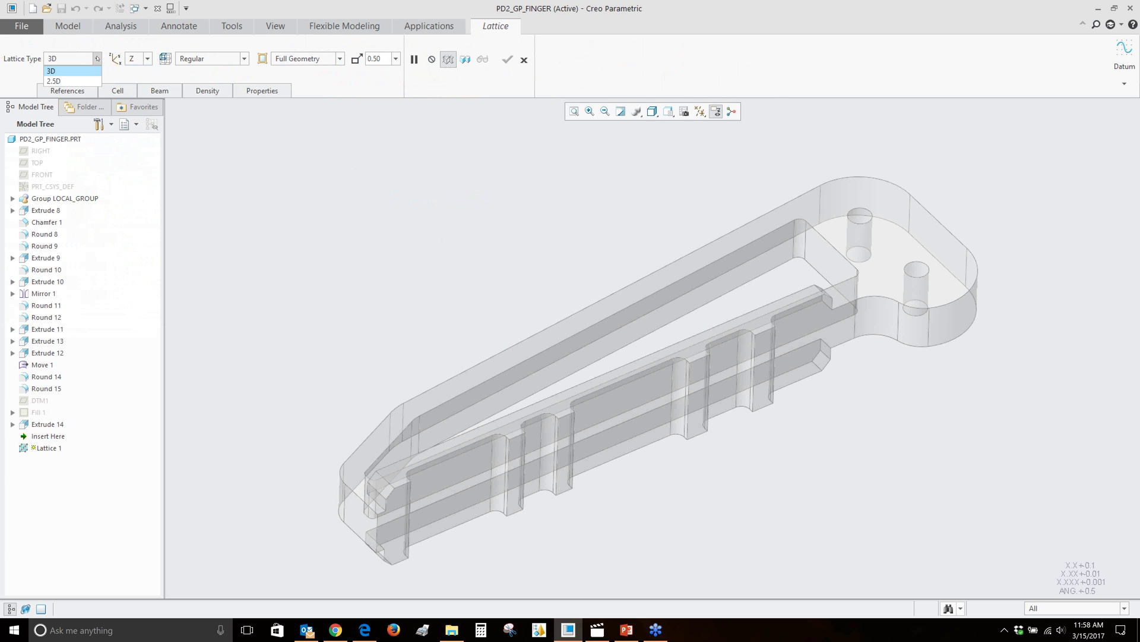
click(147, 58)
click(148, 58)
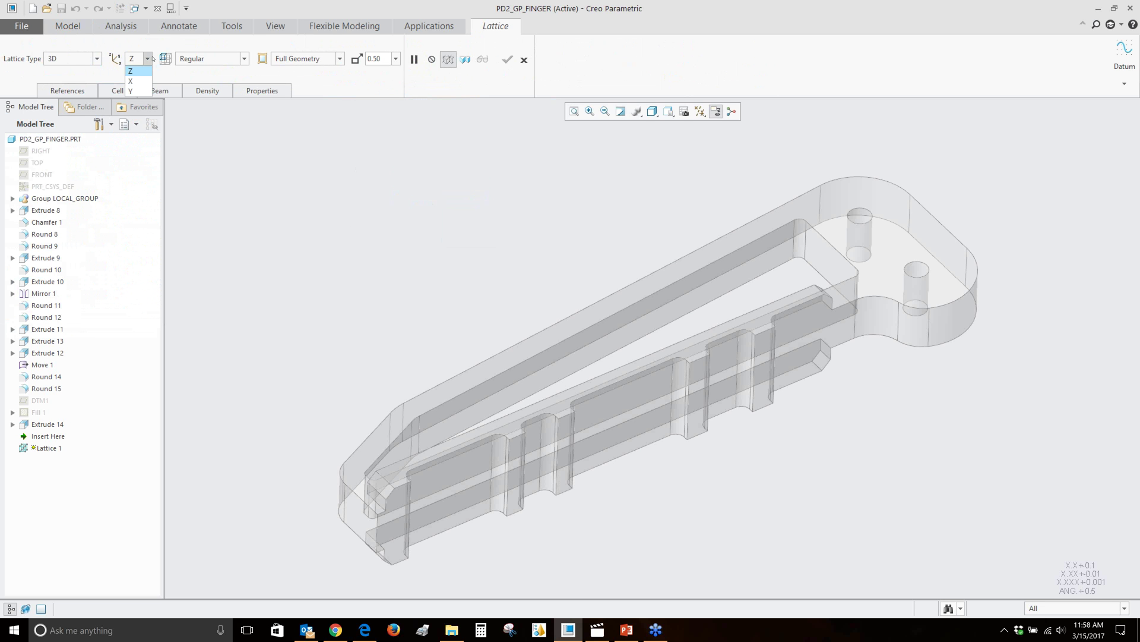
click(149, 58)
click(242, 59)
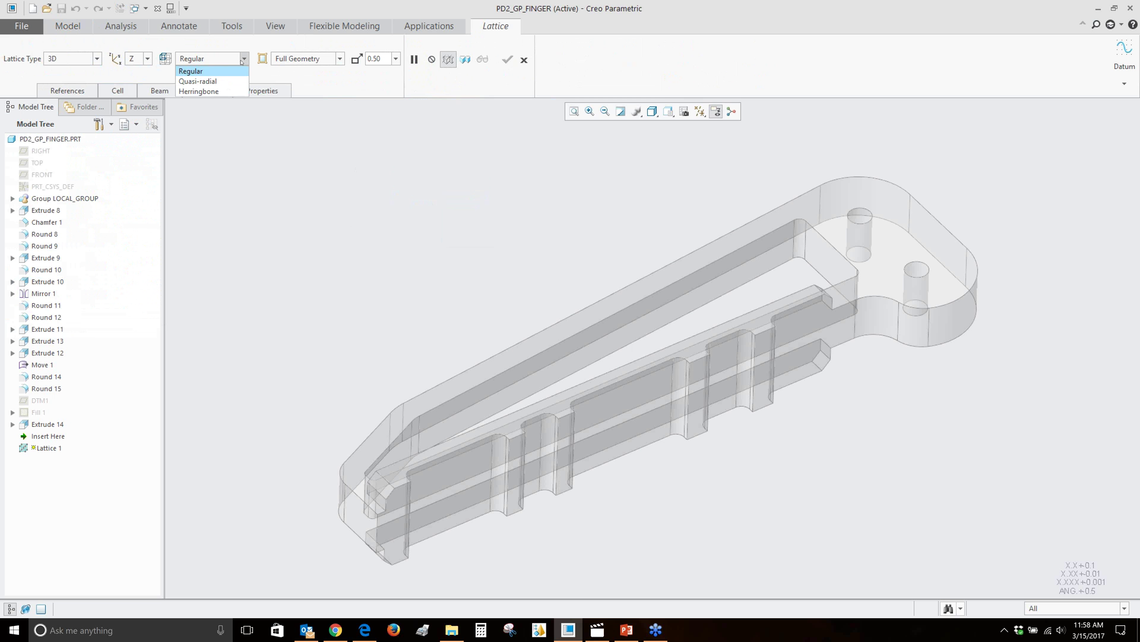
click(308, 58)
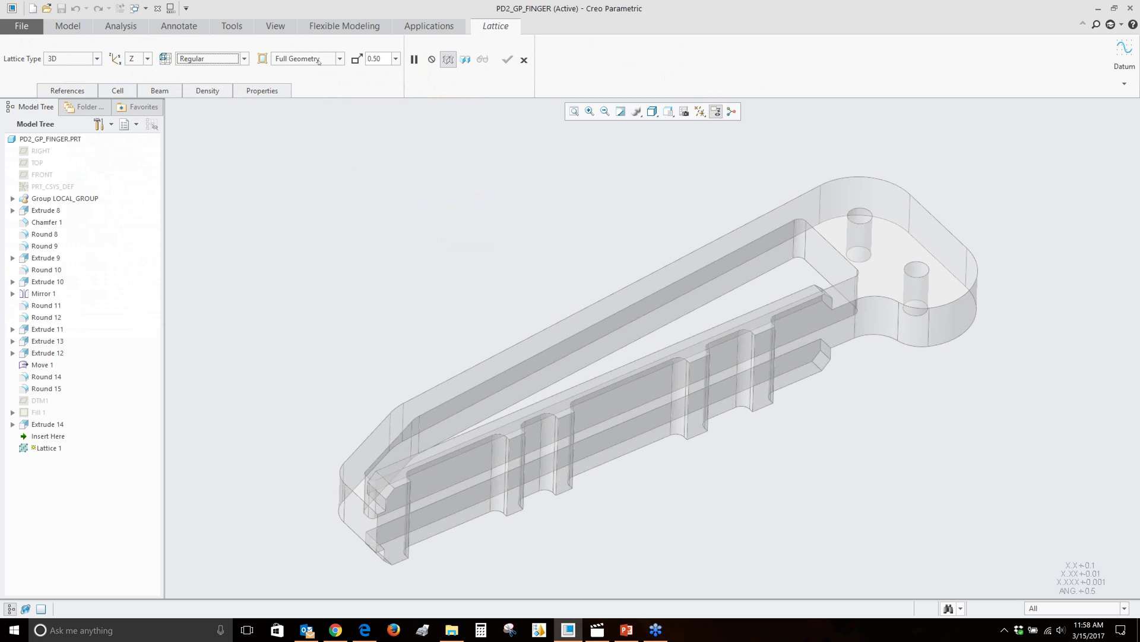
click(319, 59)
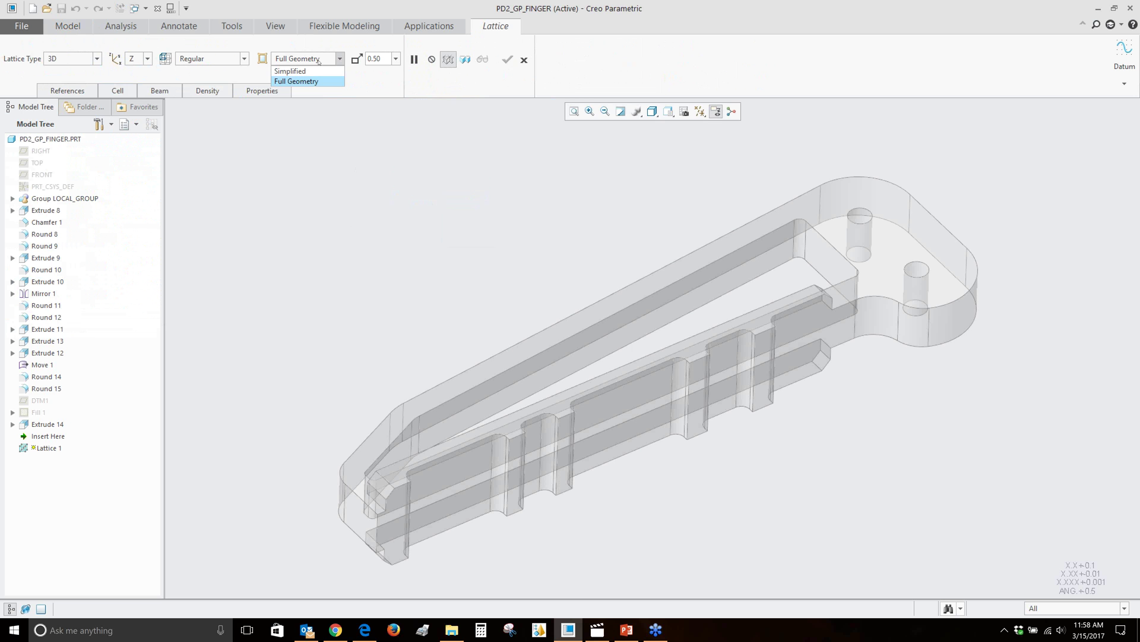
click(363, 66)
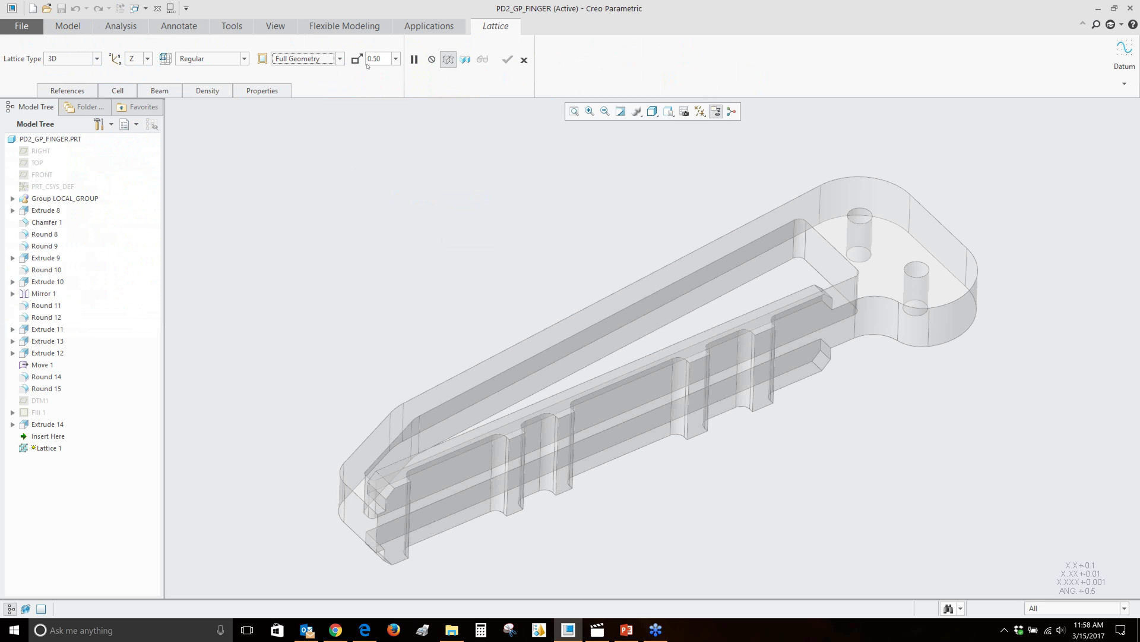
Examine the lattice's reference, cell, beam, density and property settings.
click(67, 91)
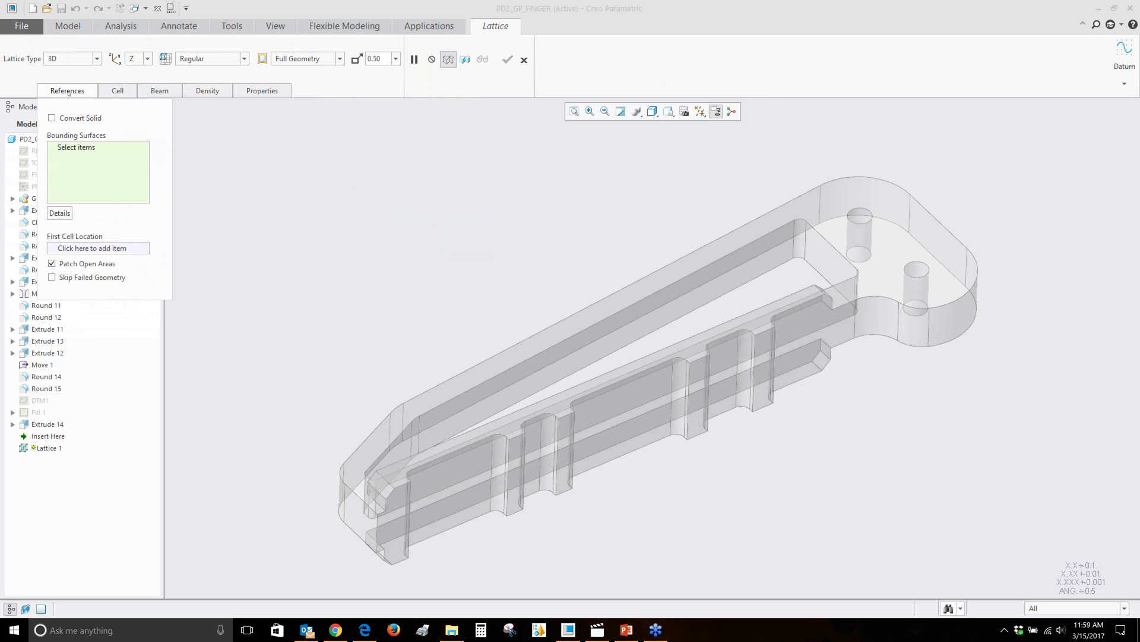
click(117, 93)
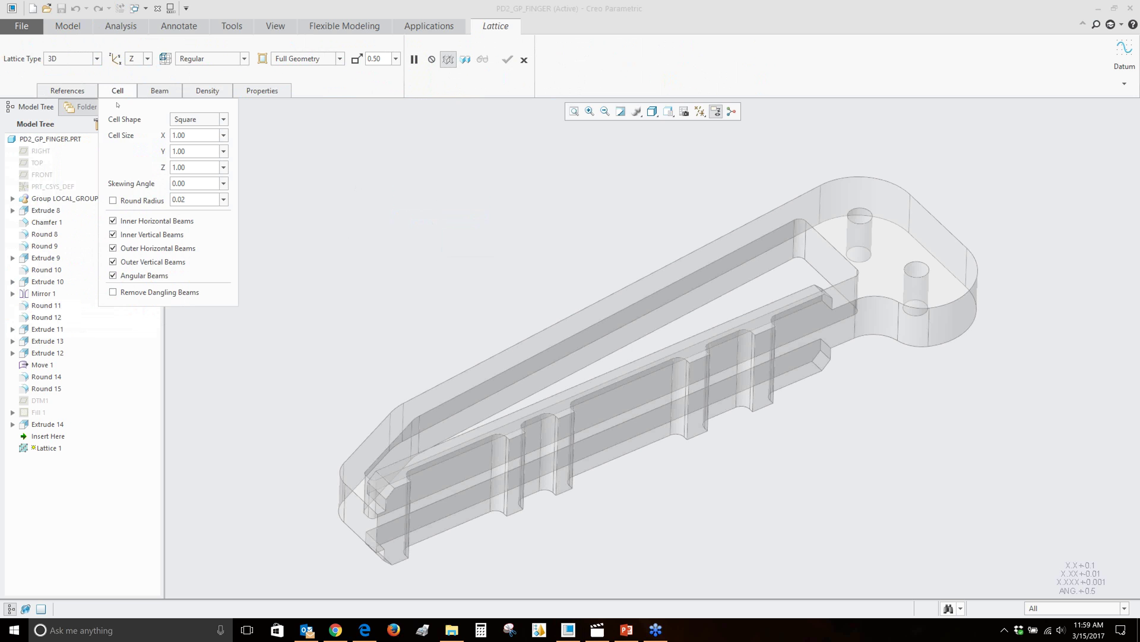
click(160, 91)
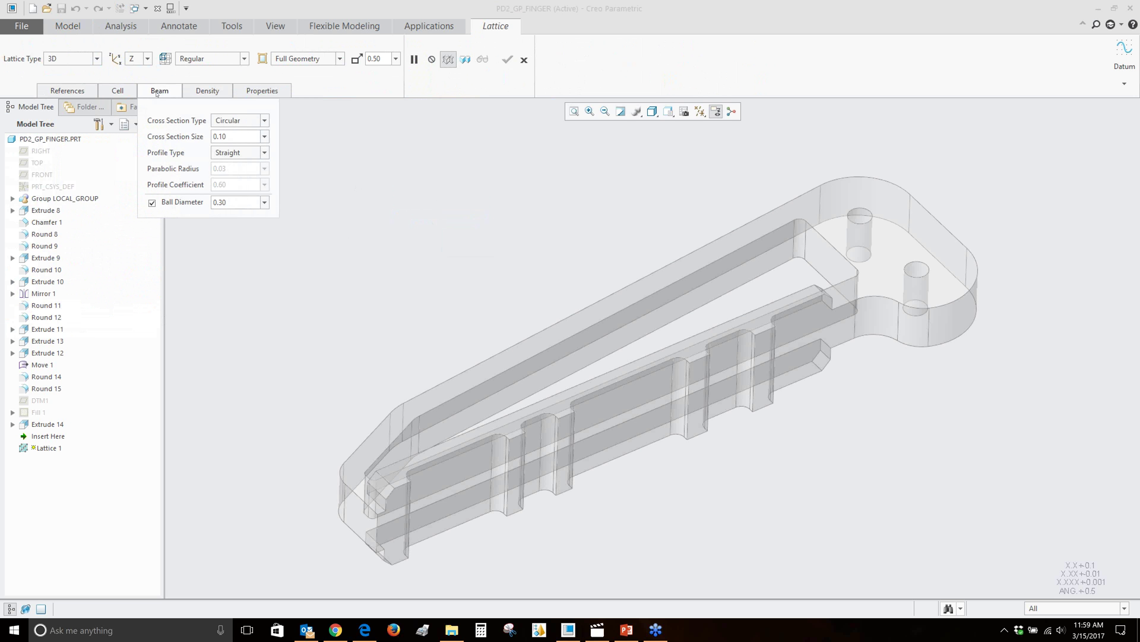
click(195, 91)
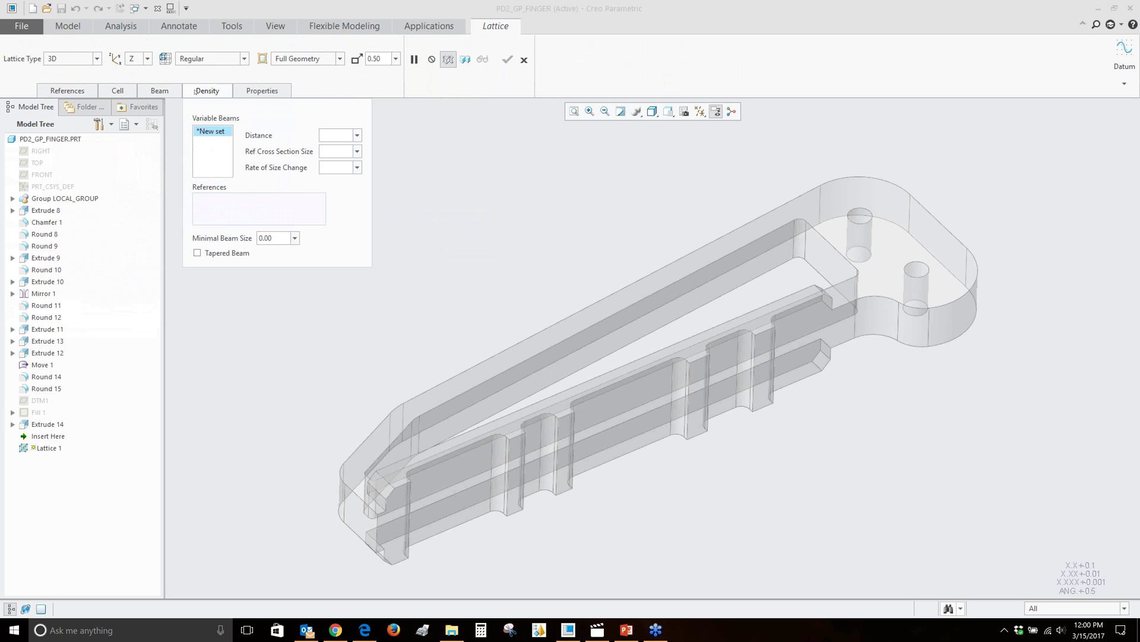
click(270, 88)
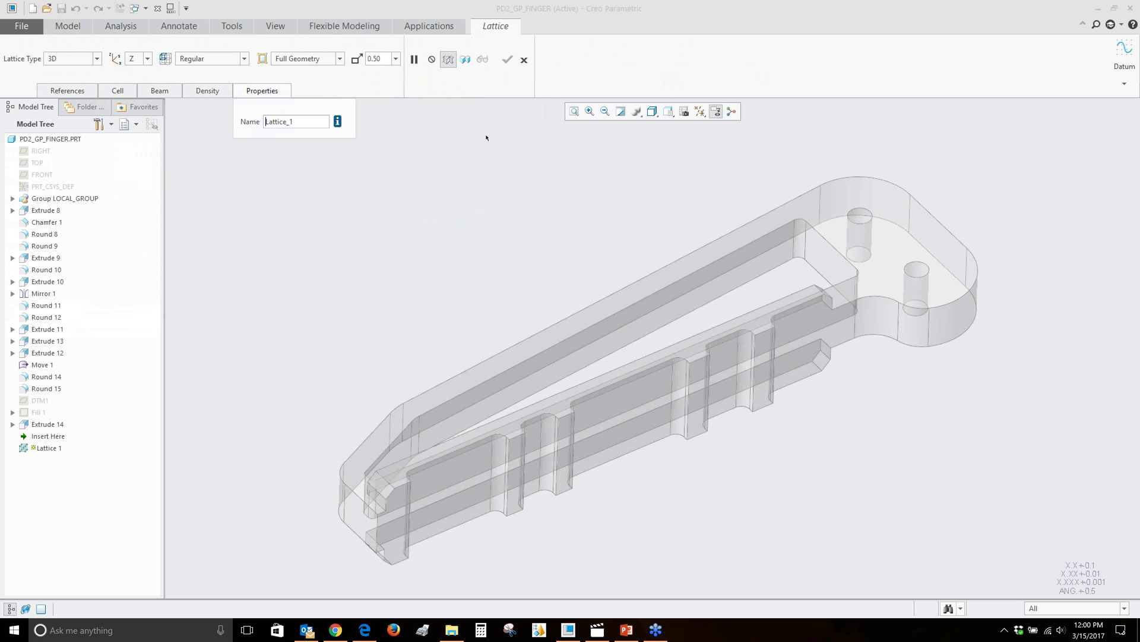
click(555, 159)
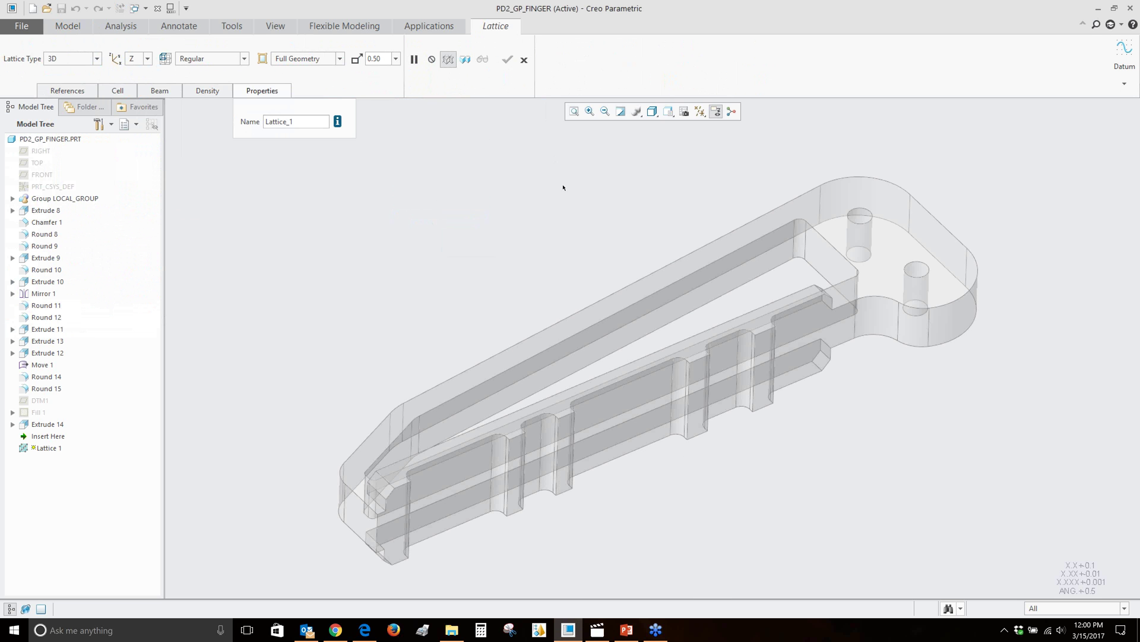
Bound the lattice with the Extrude 11 intent surfaces forming the pocket walls and the finger's upper face.
scroll(563, 188, up, 5)
scroll(597, 211, down, 5)
ctrl+middle_drag(596, 212, 613, 206)
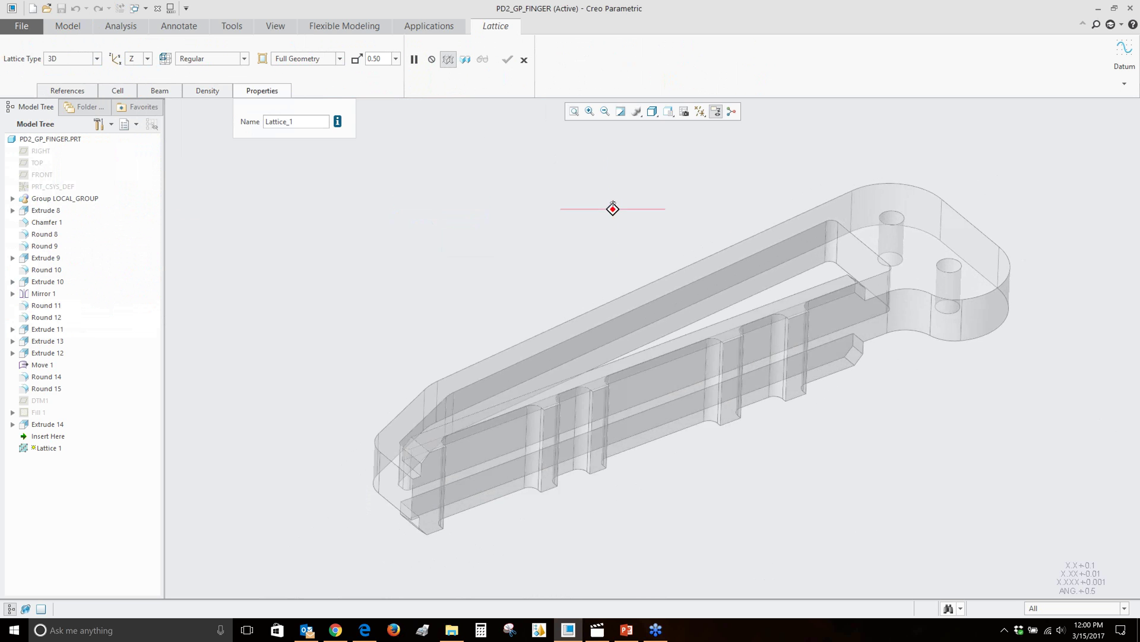
scroll(613, 204, up, 4)
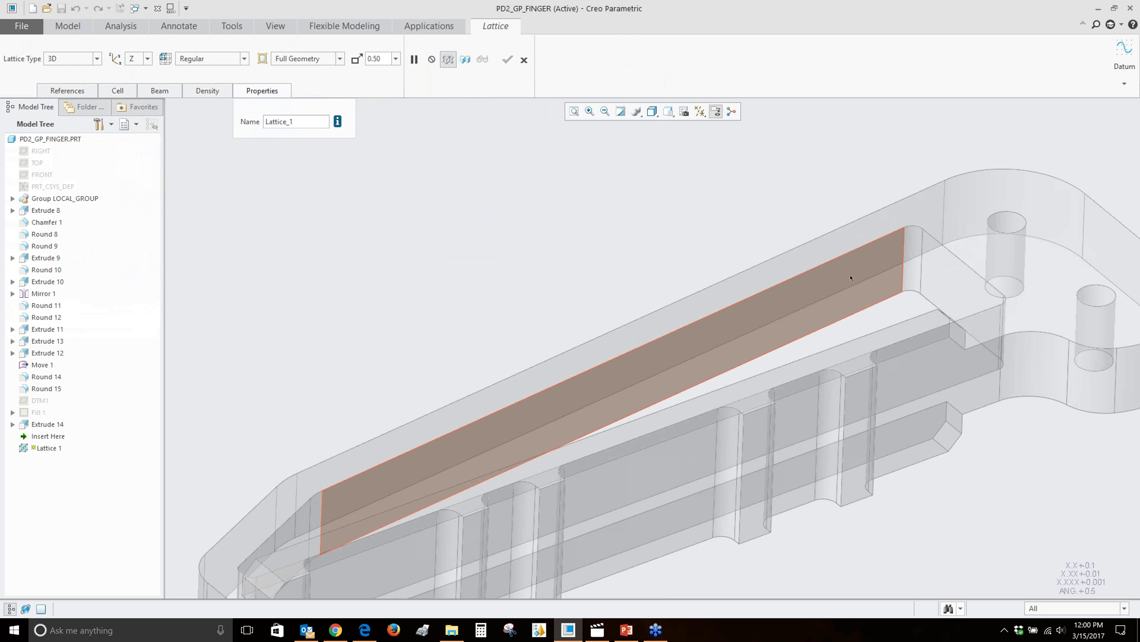
scroll(850, 277, down, 3)
ctrl+middle_drag(809, 254, 806, 267)
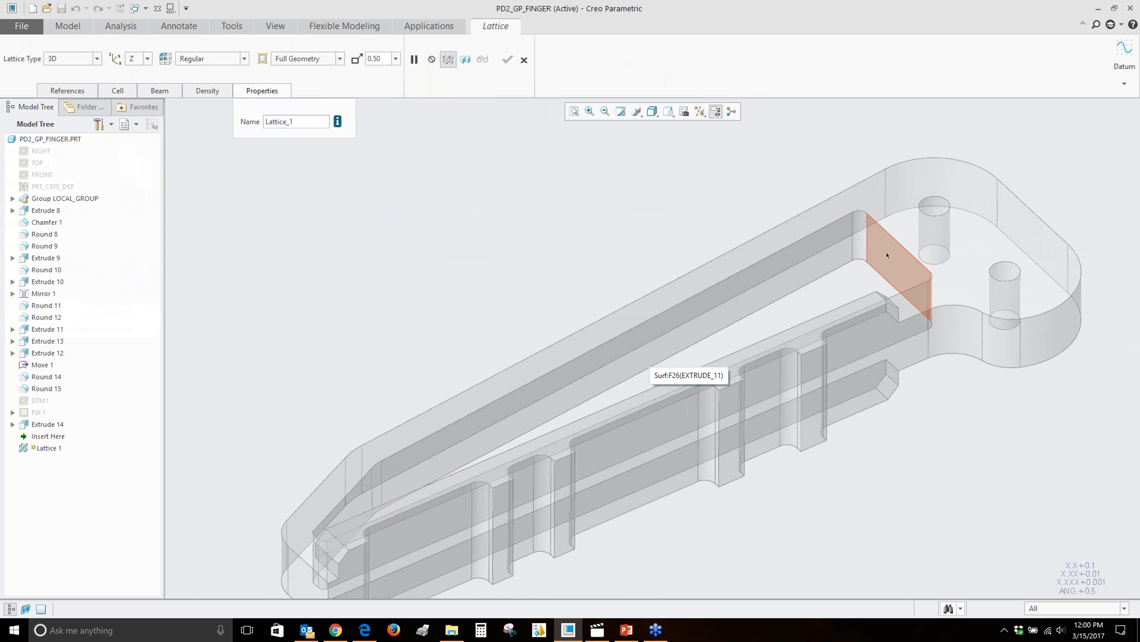
right_click(806, 270)
click(838, 300)
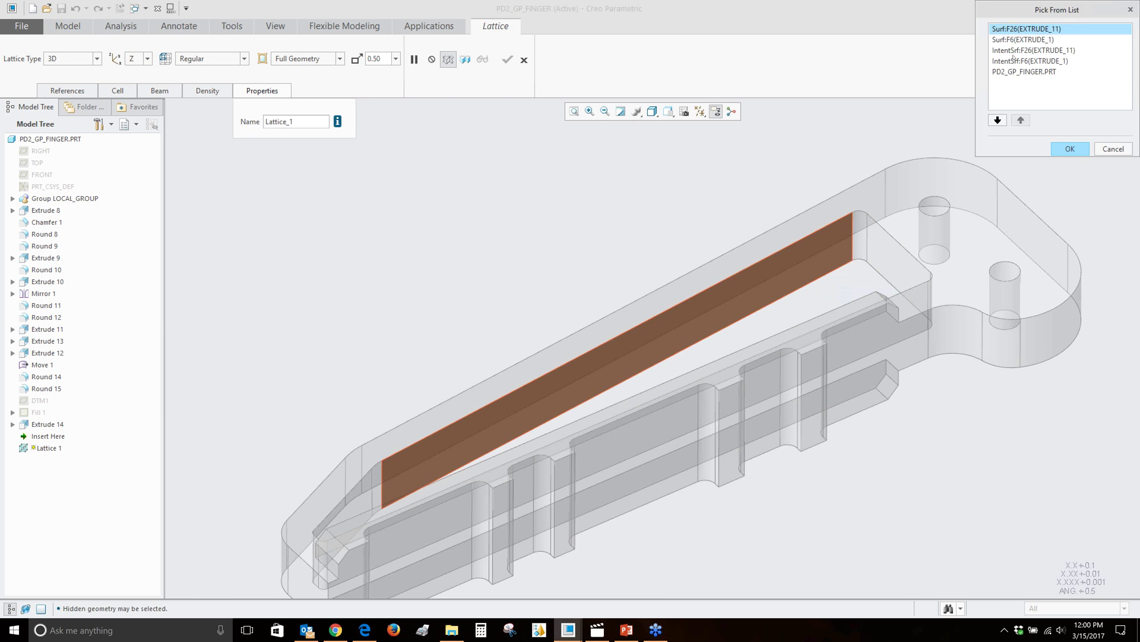
click(1015, 51)
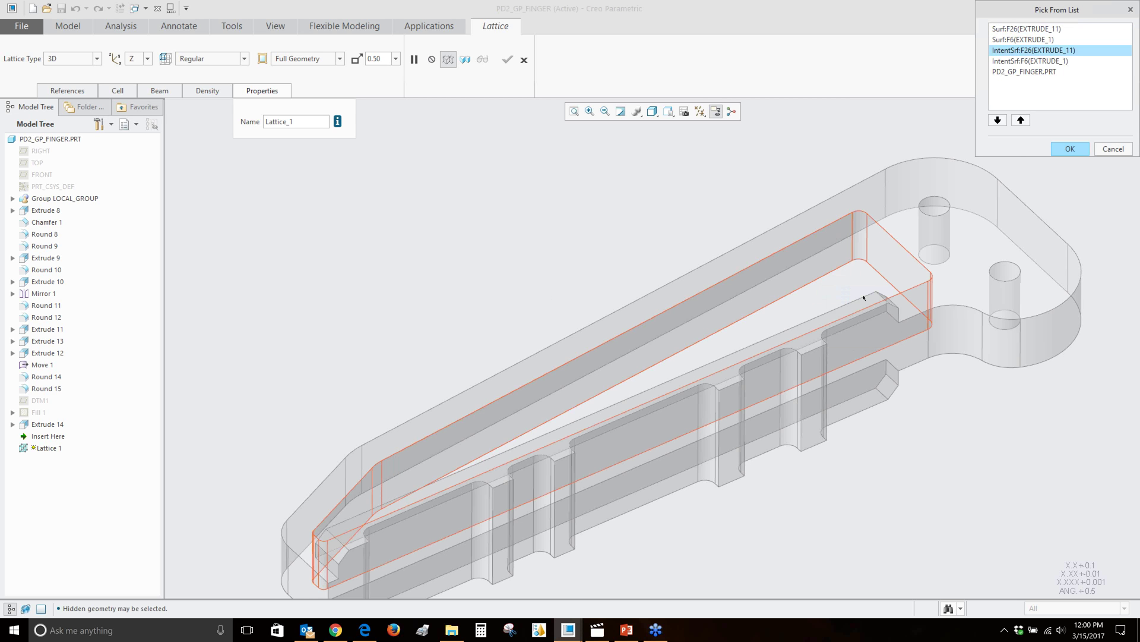
click(1070, 149)
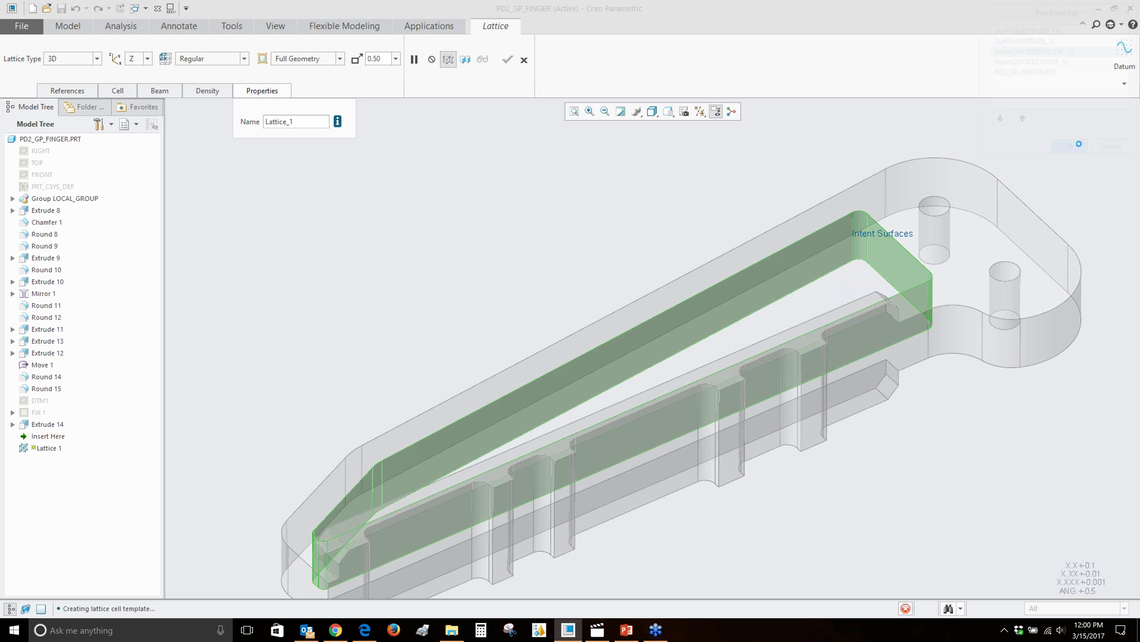
ctrl+click(795, 225)
mouse_move(590, 217)
middle_down()
mouse_move(600, 225)
mouse_move(591, 196)
mouse_move(600, 212)
middle_up()
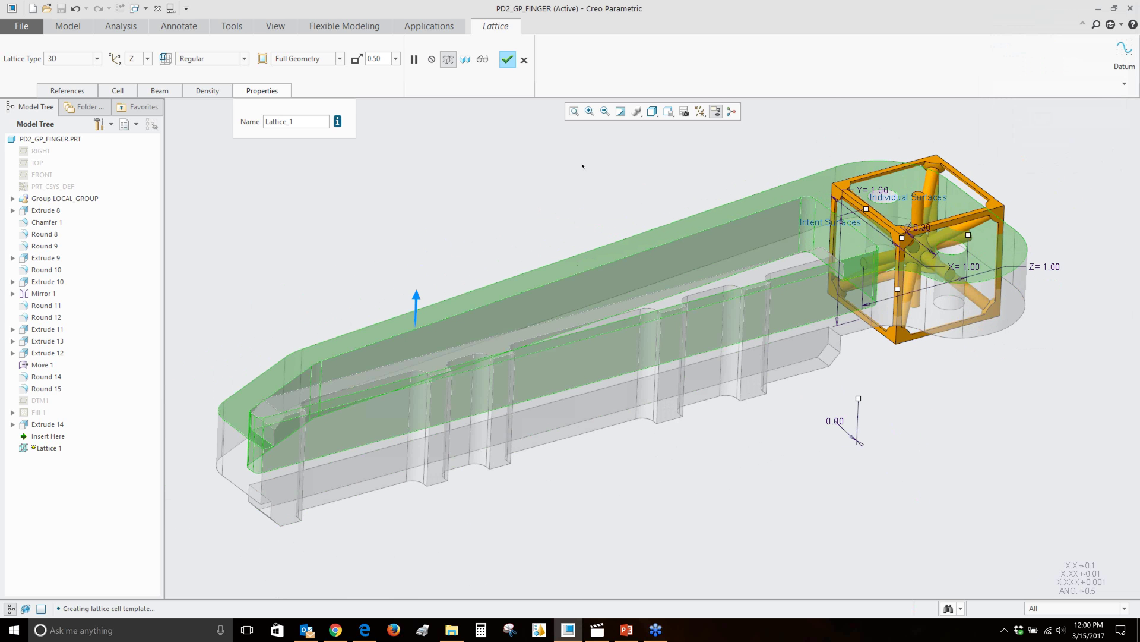
Set the lattice scale to 0.50 and try to preview the resulting geometry.
click(387, 62)
key(Return)
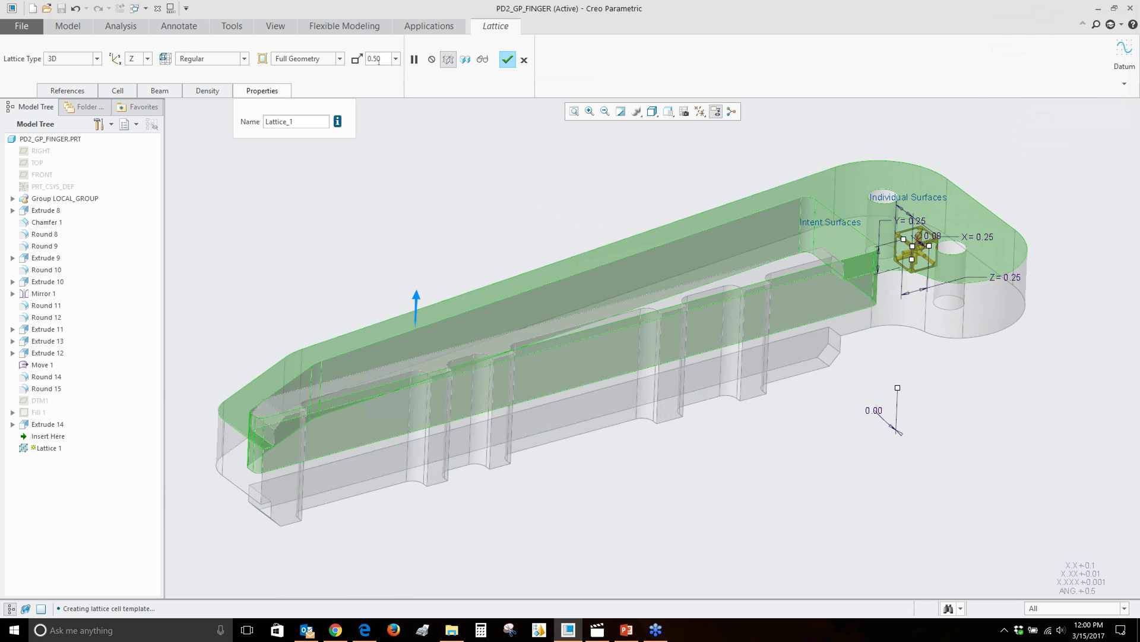
middle_drag(554, 101, 614, 154)
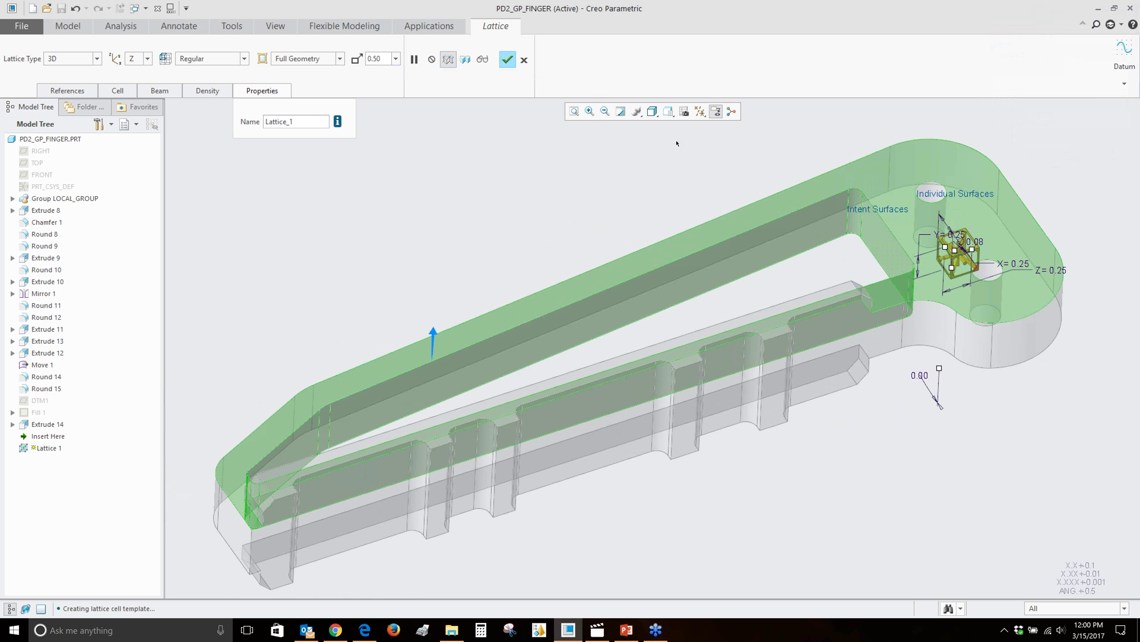
click(483, 60)
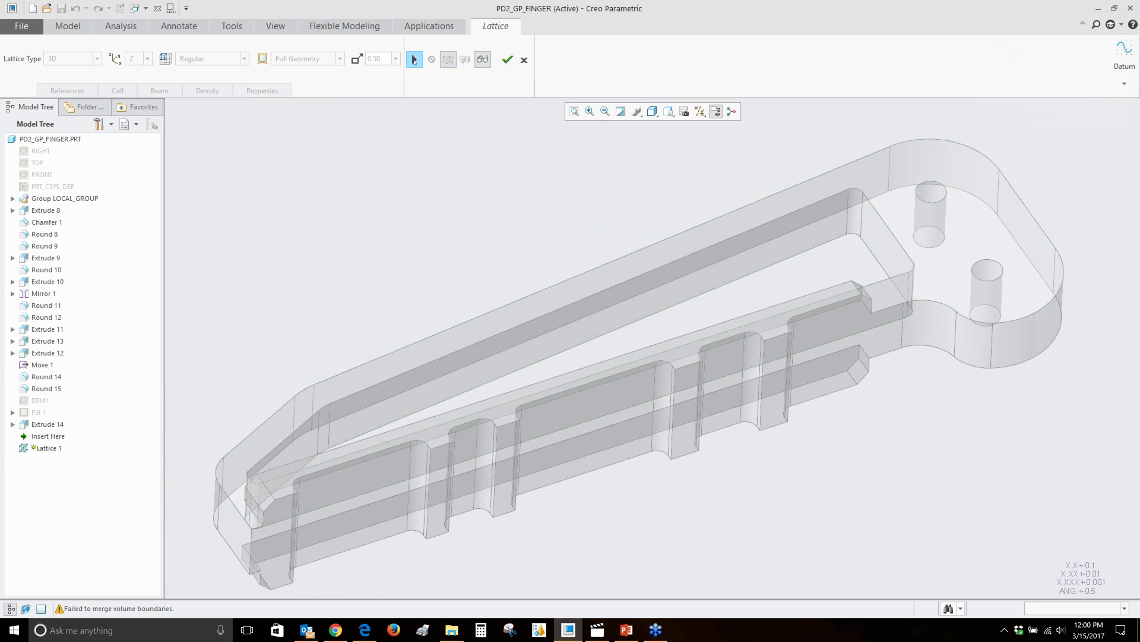
click(507, 60)
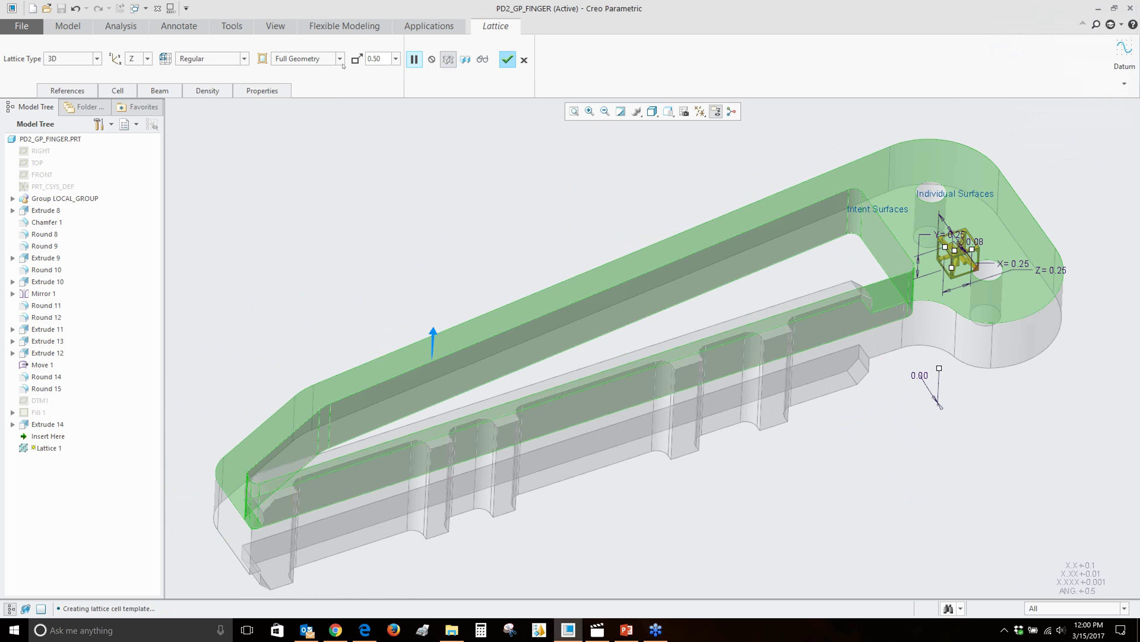
Set the lattice scale to 2 and try to preview the geometry again.
double_click(375, 59)
text(2)
key(Return)
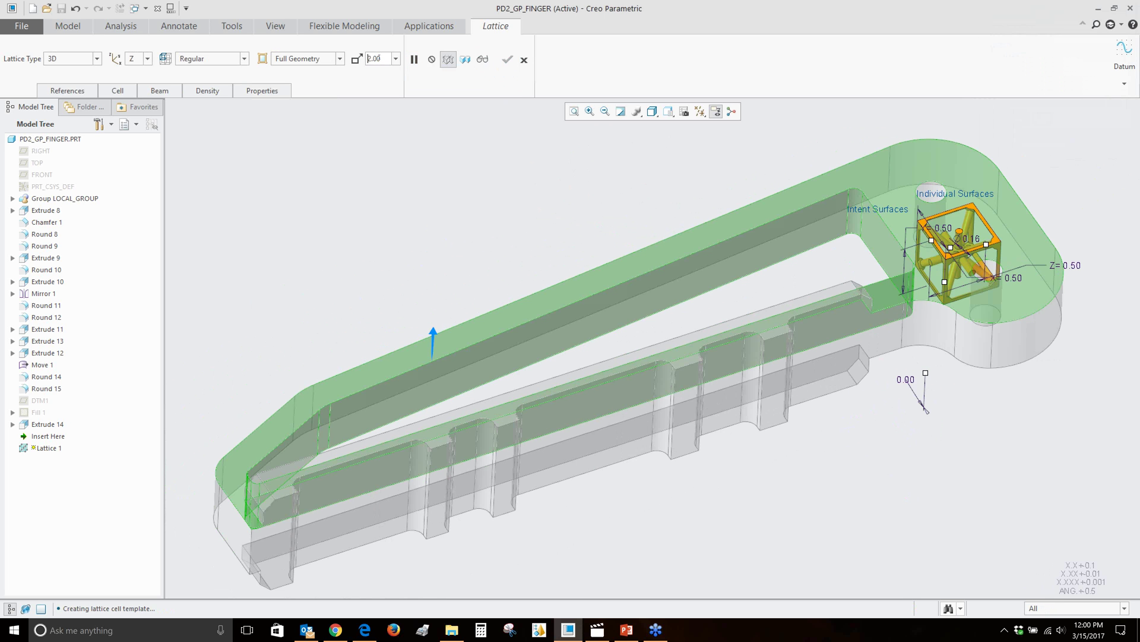
click(482, 60)
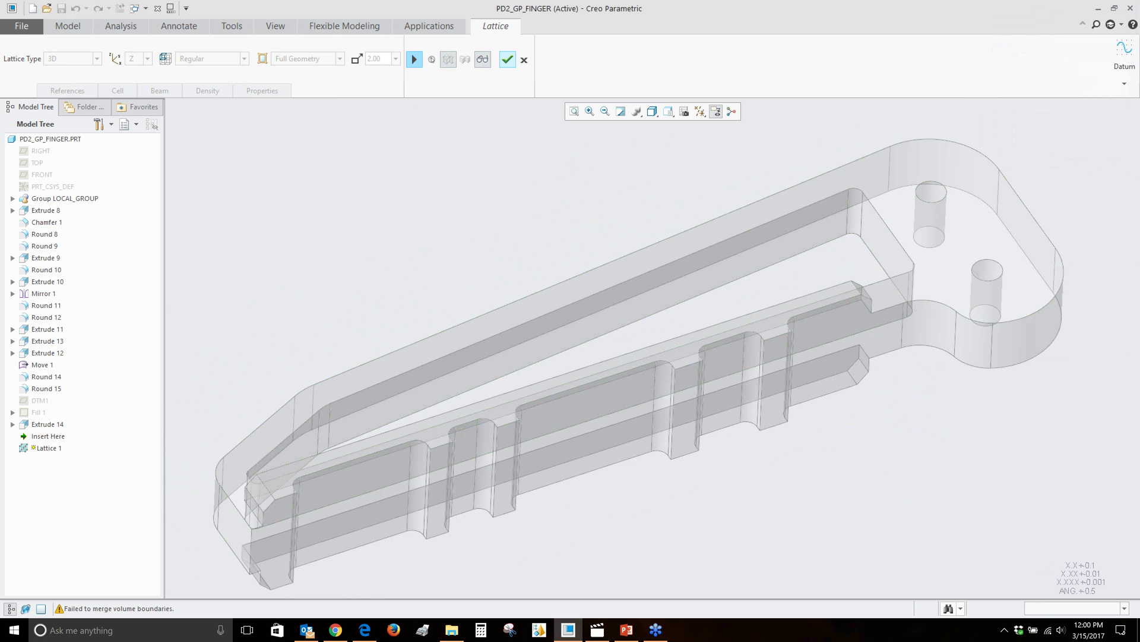
click(415, 60)
Remove the finger's upper face from the lattice's bounding surfaces and try previewing with only the pocket walls.
click(119, 91)
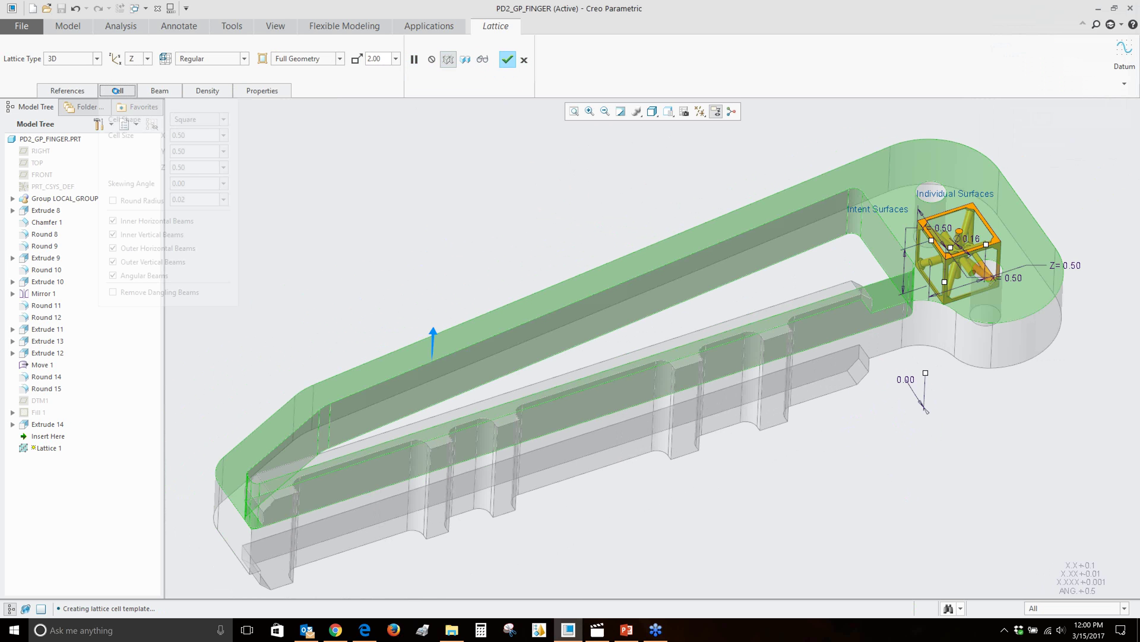
click(496, 182)
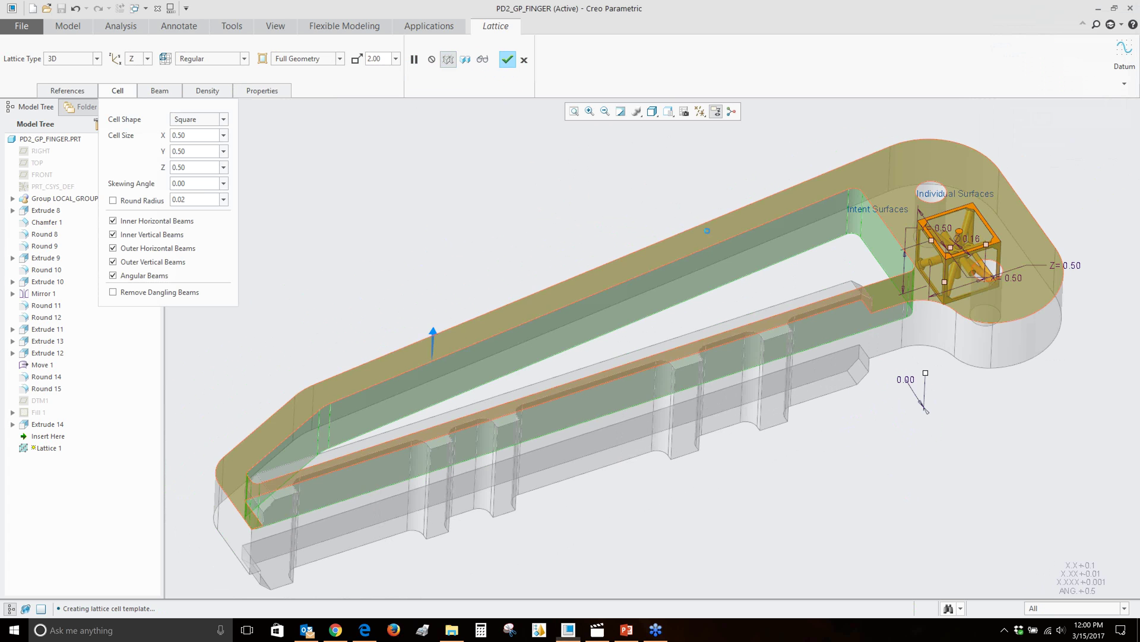
middle_drag(596, 194, 570, 179)
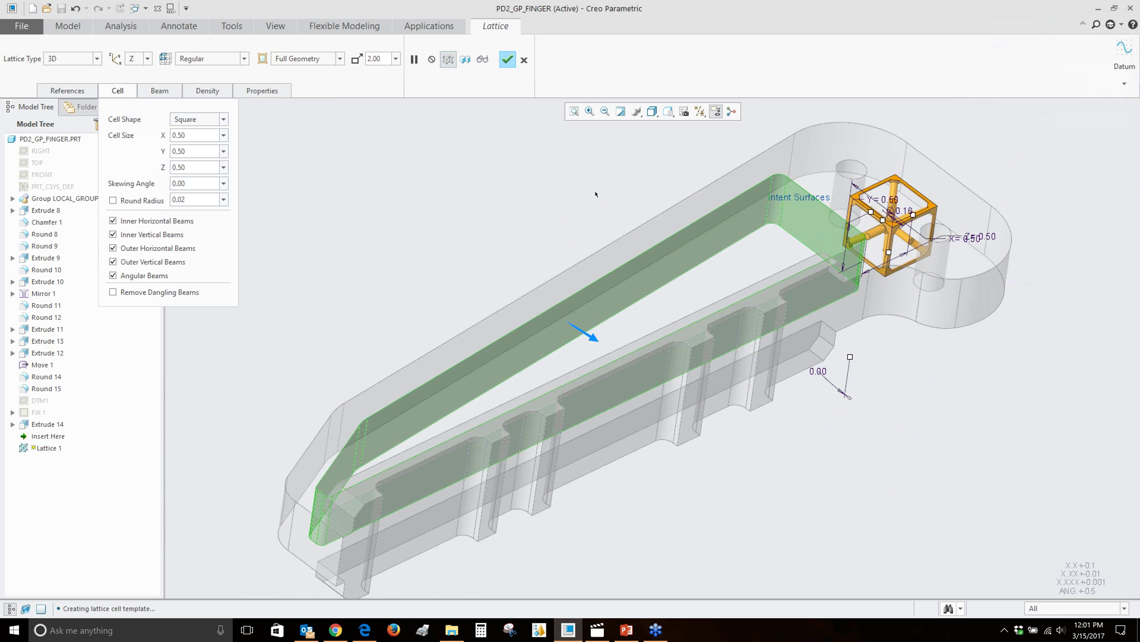
click(414, 59)
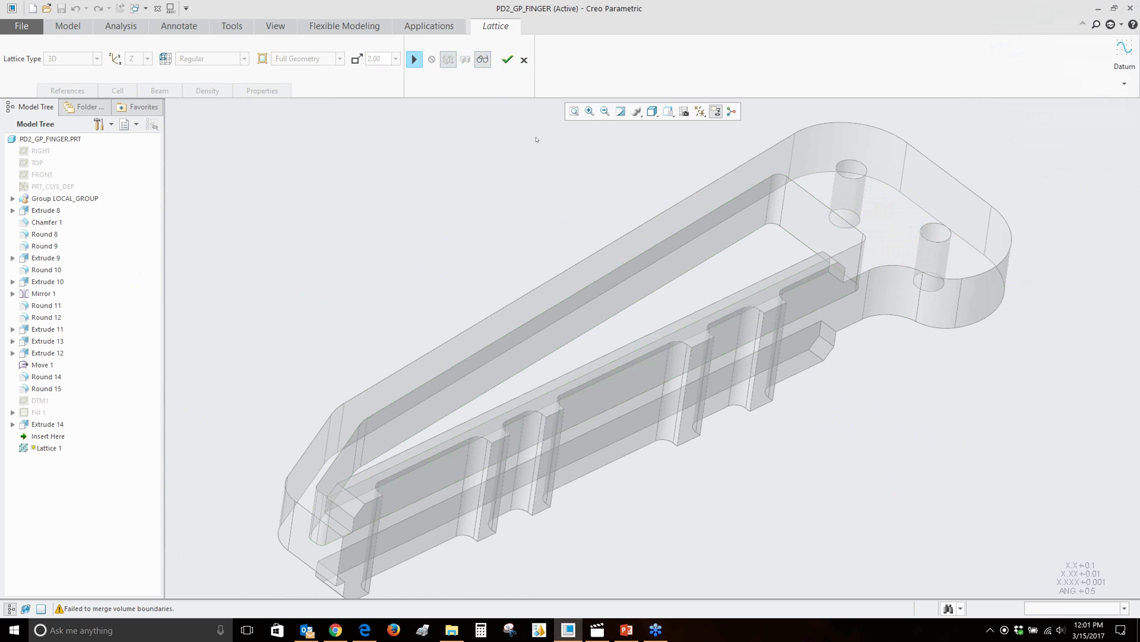
mouse_move(543, 138)
middle_down()
mouse_move(514, 134)
mouse_move(530, 153)
middle_up()
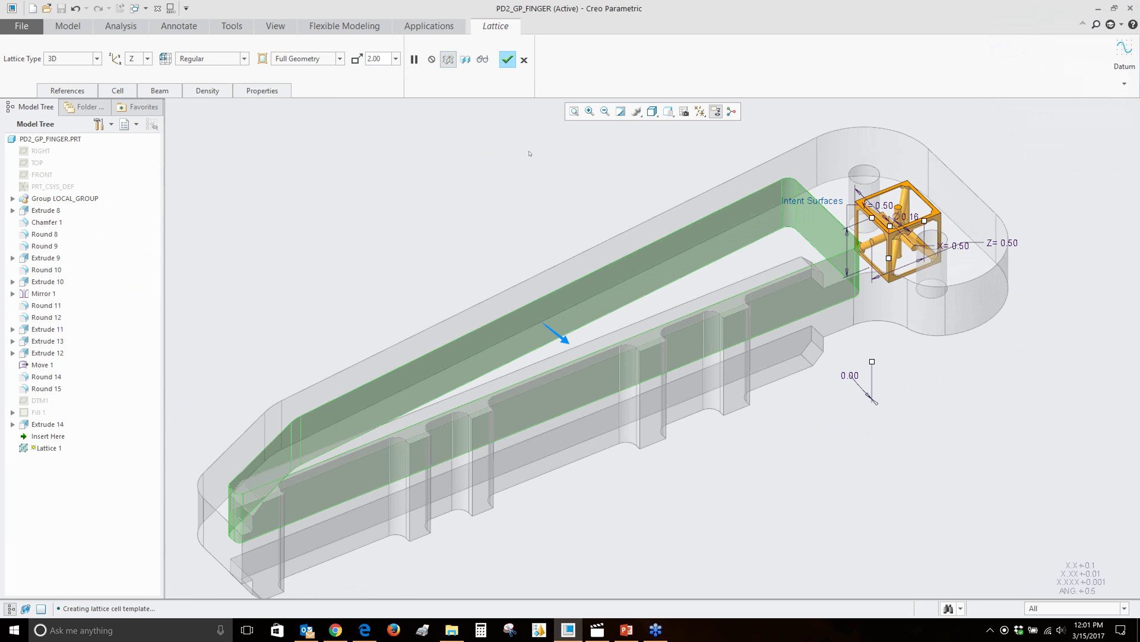
Set the lattice scale to 0.5, try to complete the feature, and quit its redefinition.
double_click(375, 58)
text(0.5)
key(Return)
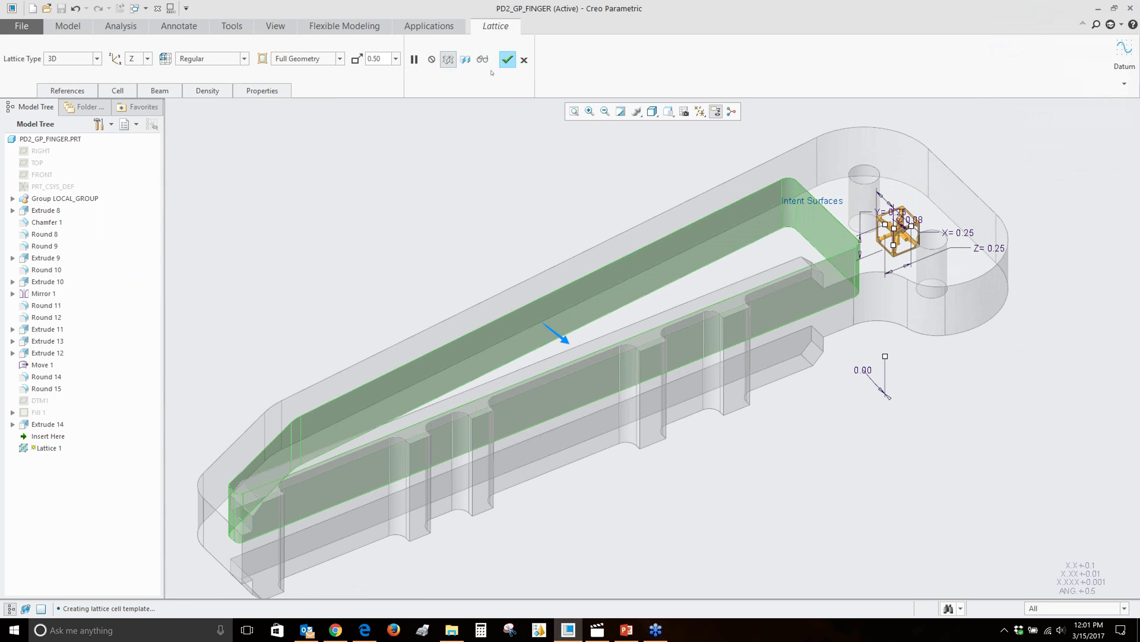
click(505, 61)
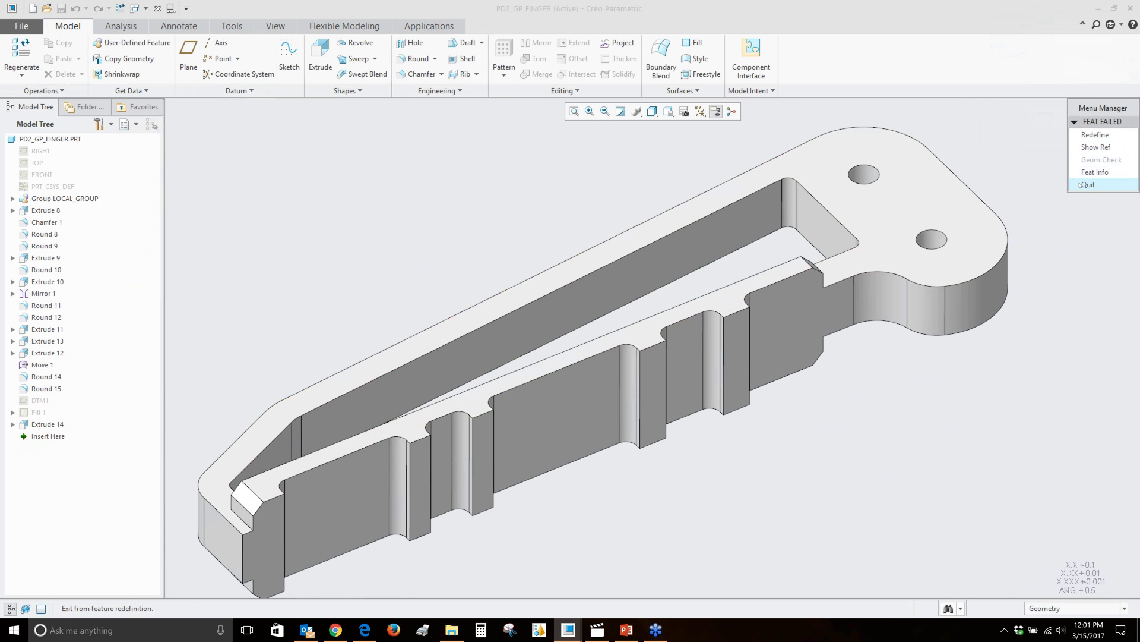
click(1088, 184)
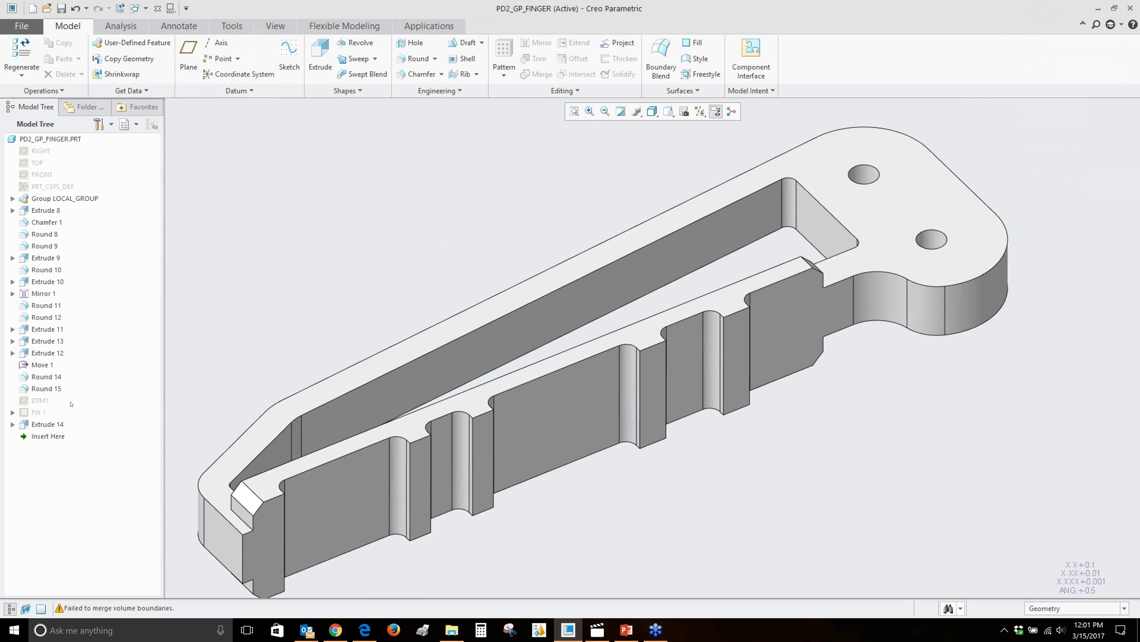
Start a new Lattice bounded by the Extrude 11 intent surfaces of the pocket walls and try to preview it.
click(438, 90)
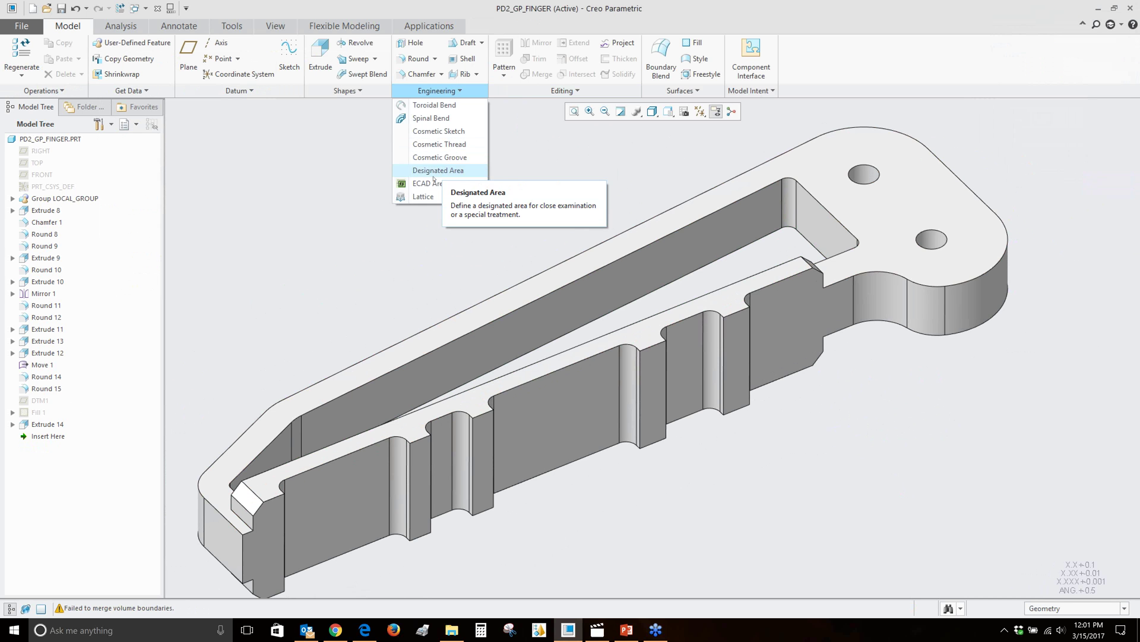
click(429, 196)
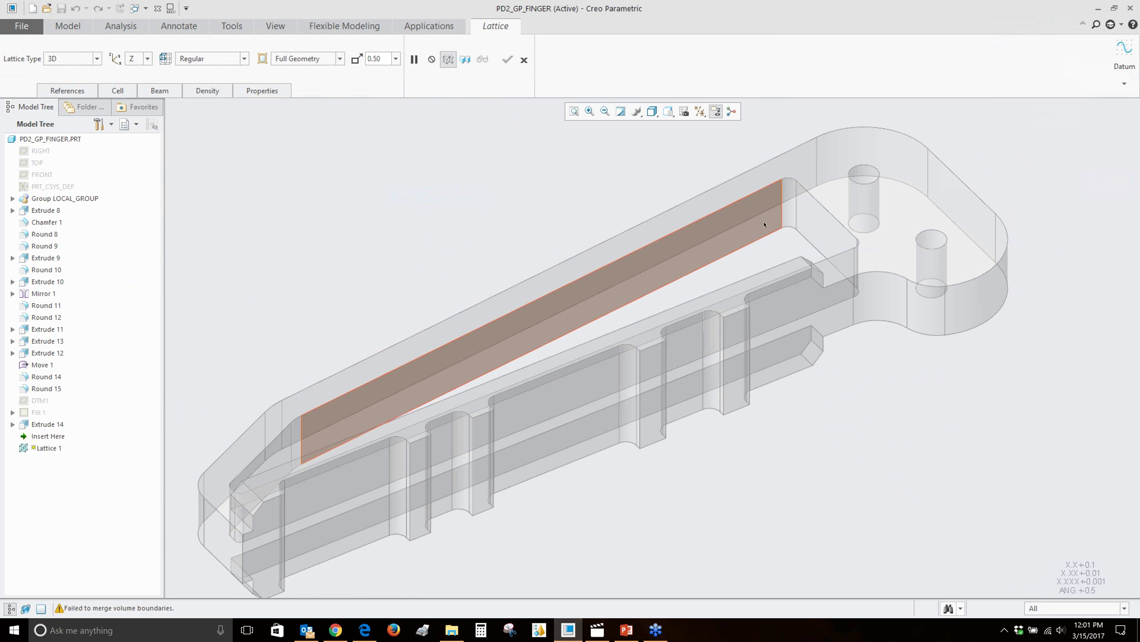
right_click(765, 225)
click(804, 254)
click(1021, 51)
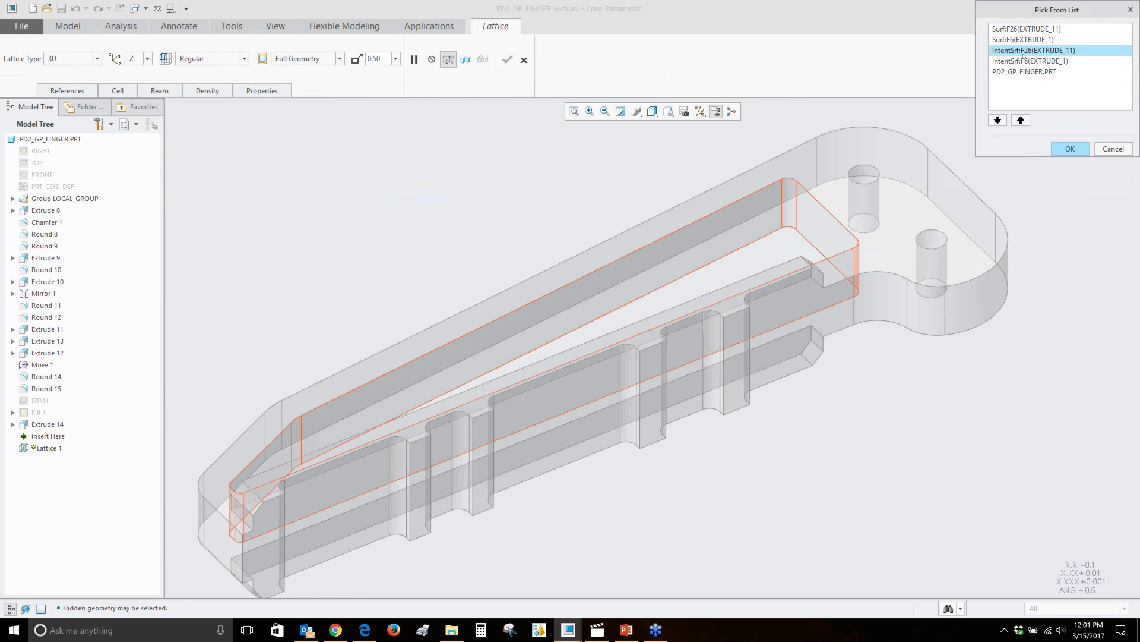
click(1078, 148)
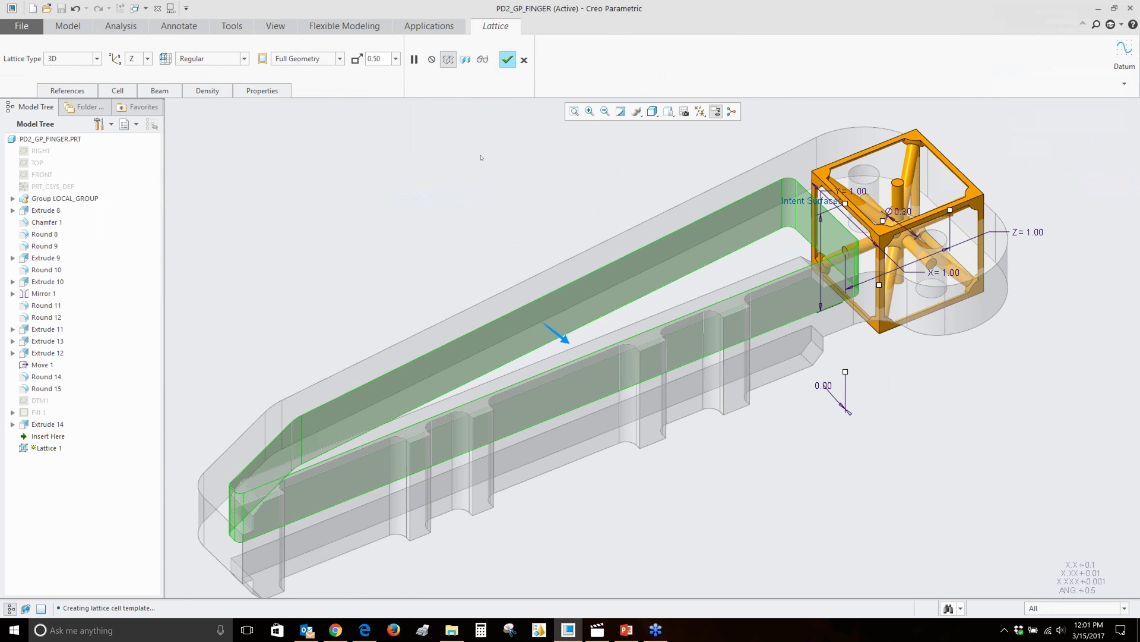
click(487, 65)
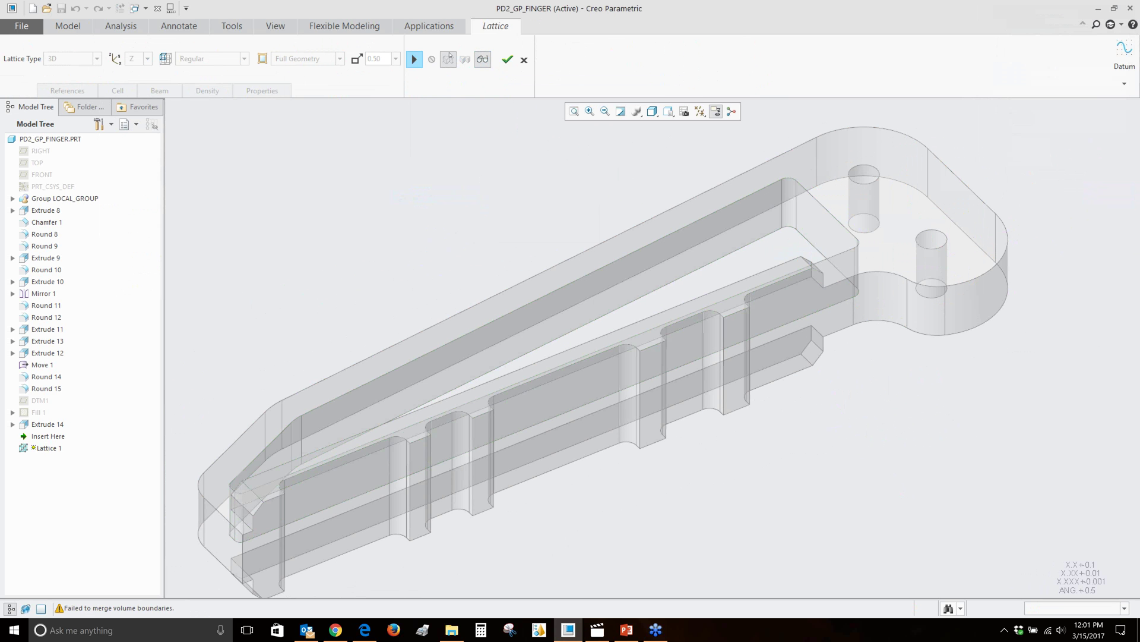
click(414, 59)
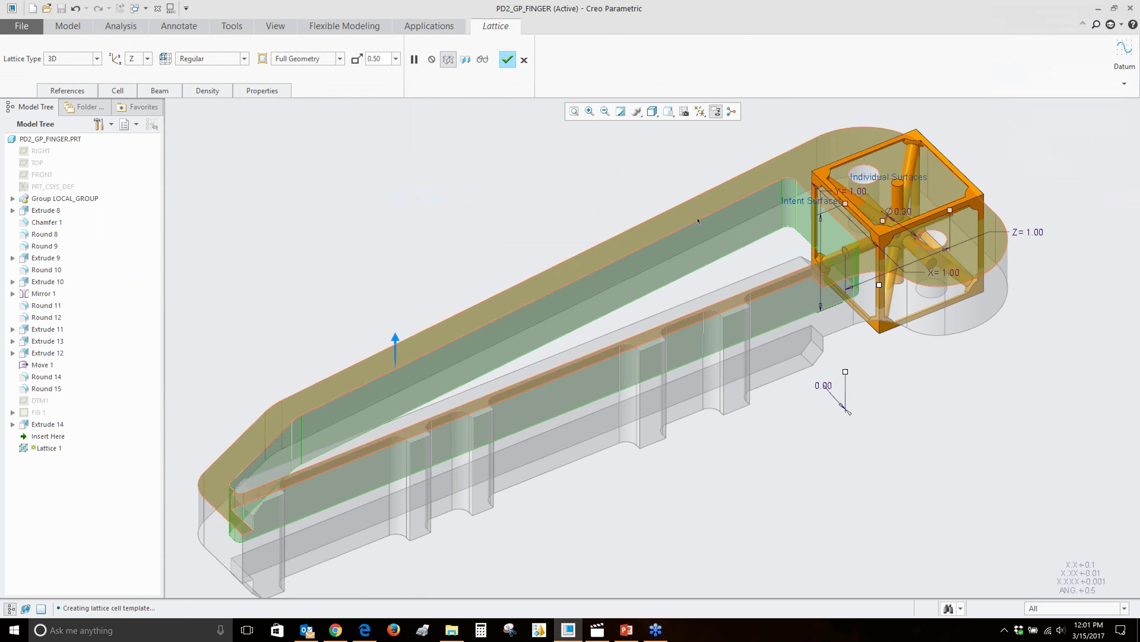
Add the finger's upper face to the lattice's bounding surfaces and try to preview the geometry at scale 0.5.
ctrl+click(395, 363)
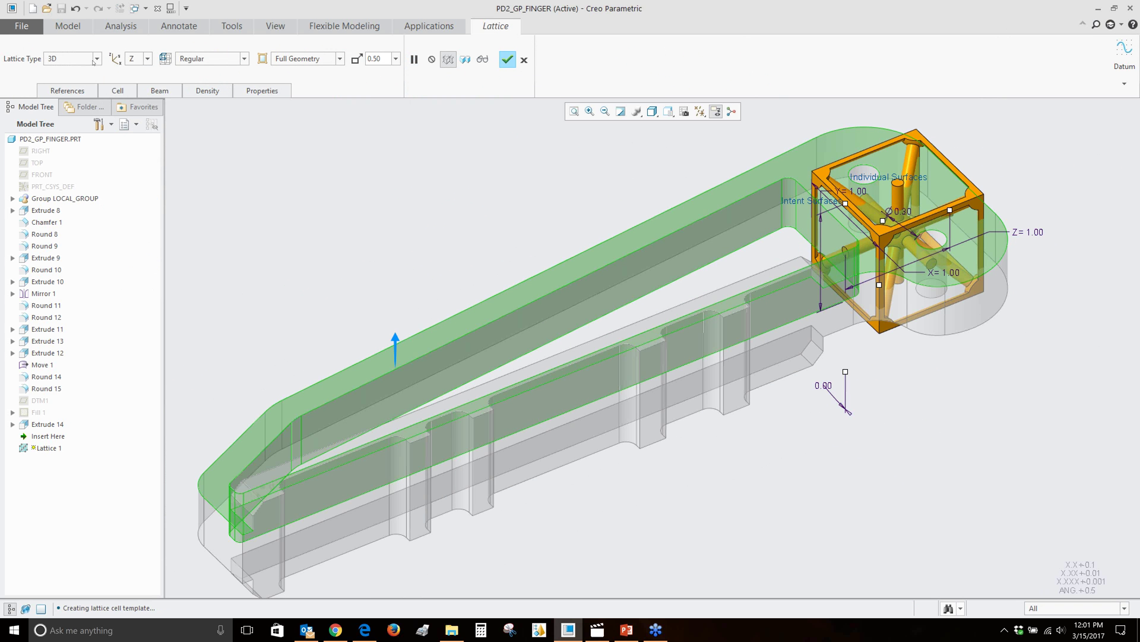
click(118, 91)
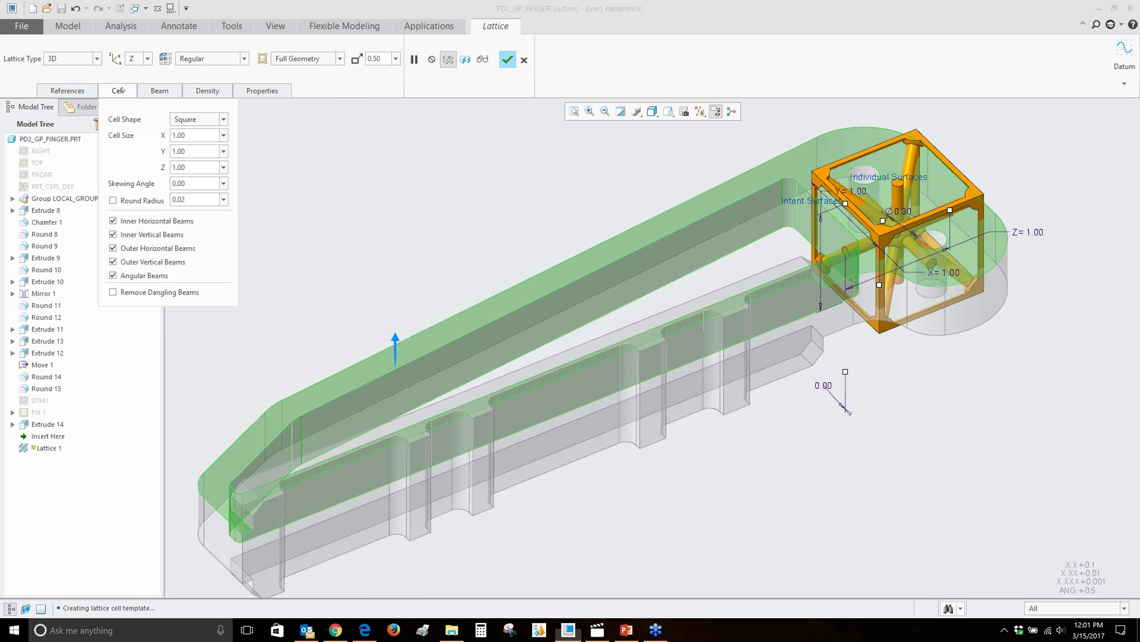
click(159, 91)
click(208, 91)
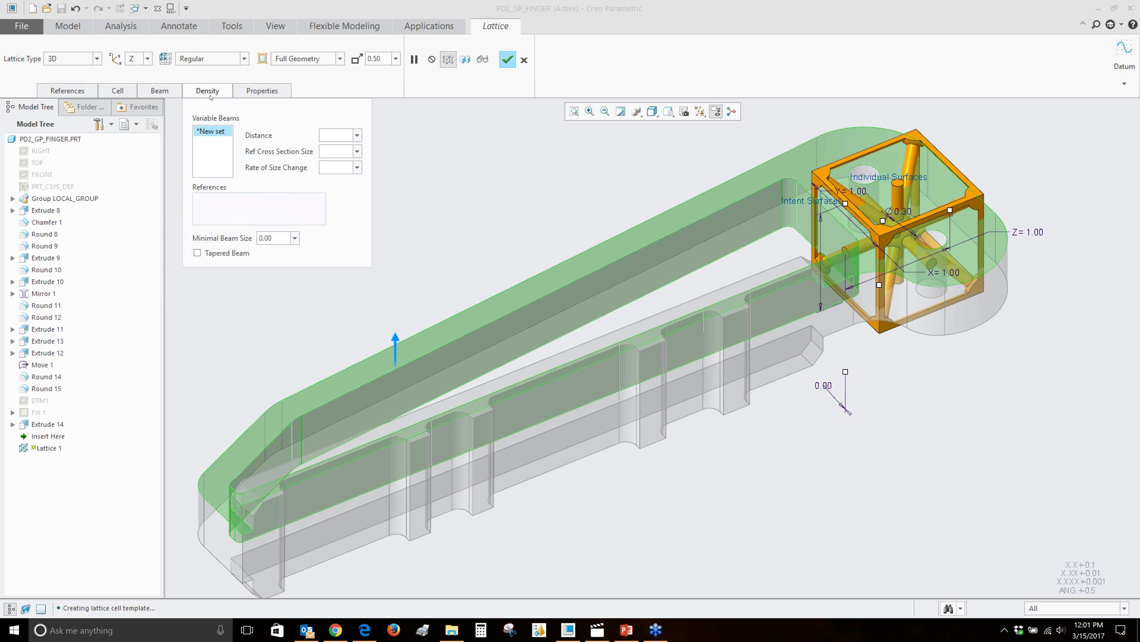
click(159, 91)
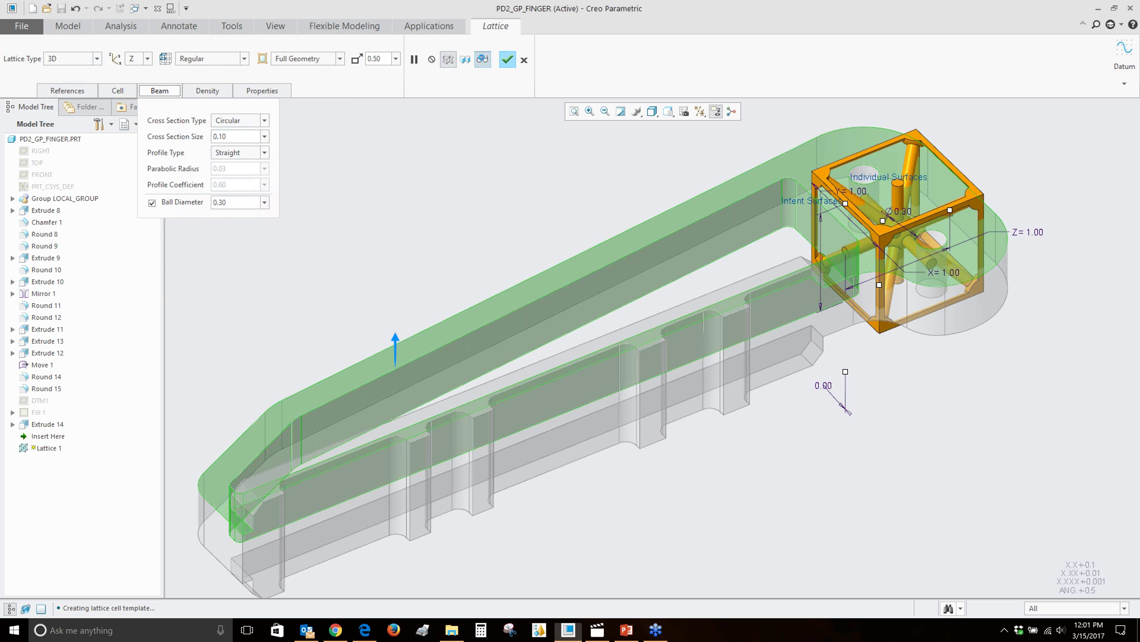
click(414, 59)
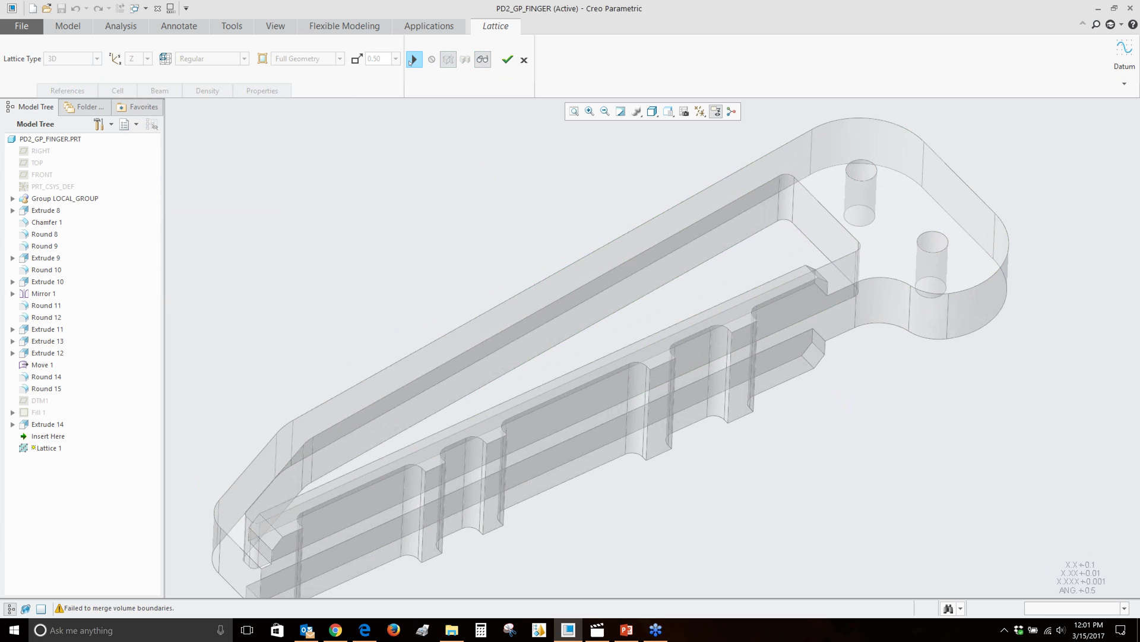
click(413, 59)
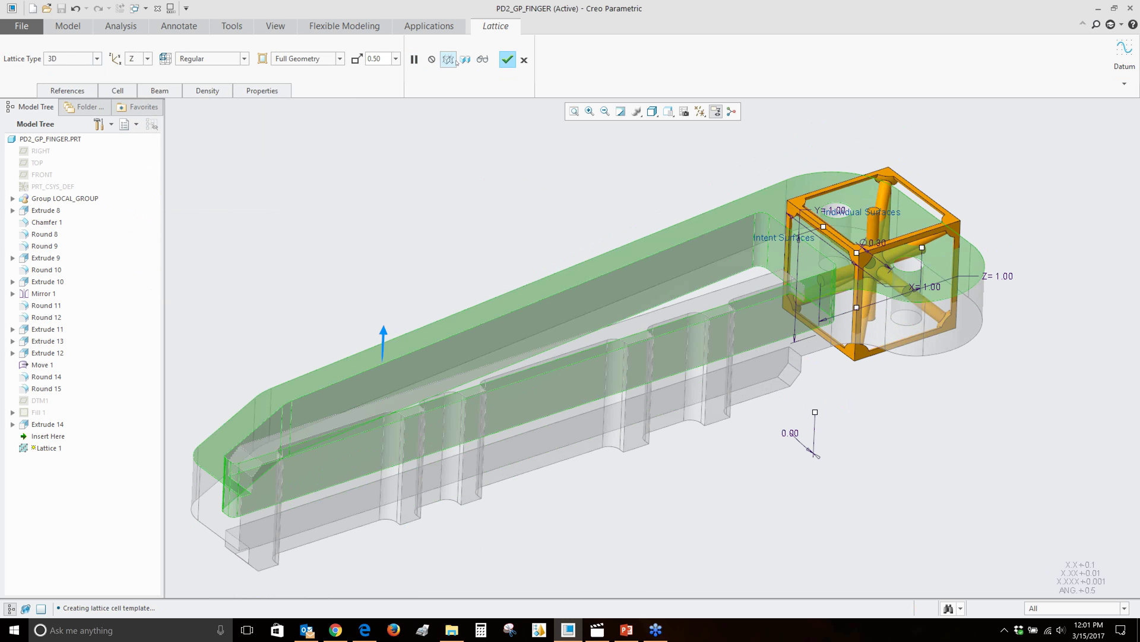
click(483, 59)
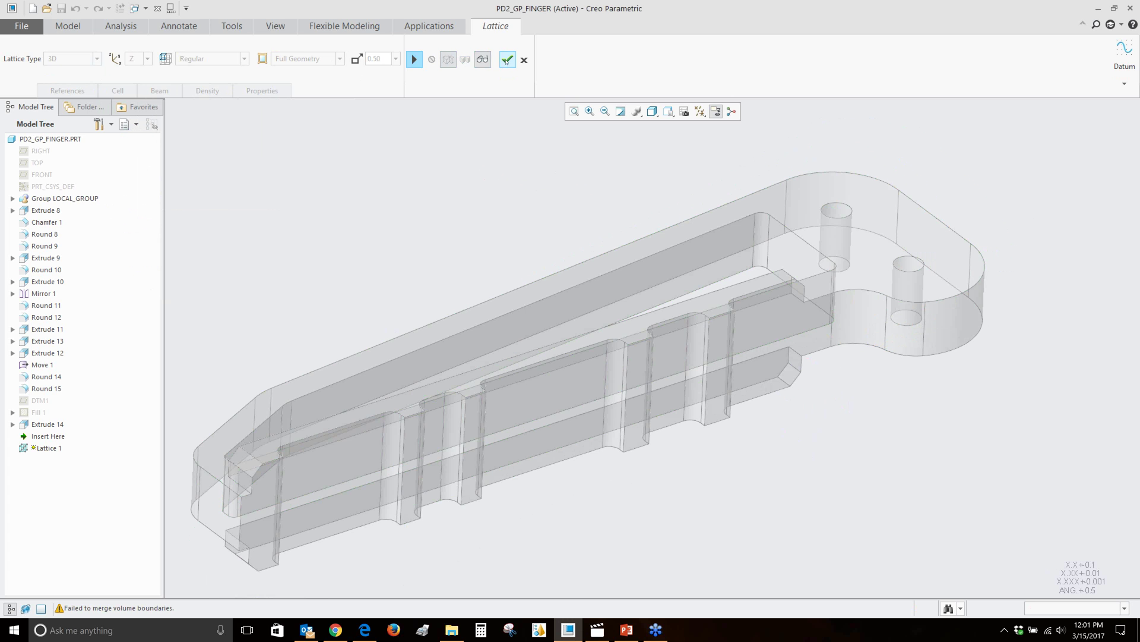
Take the upper face out of the bounding surfaces and retry the preview with only the pocket walls' intent surfaces.
click(483, 59)
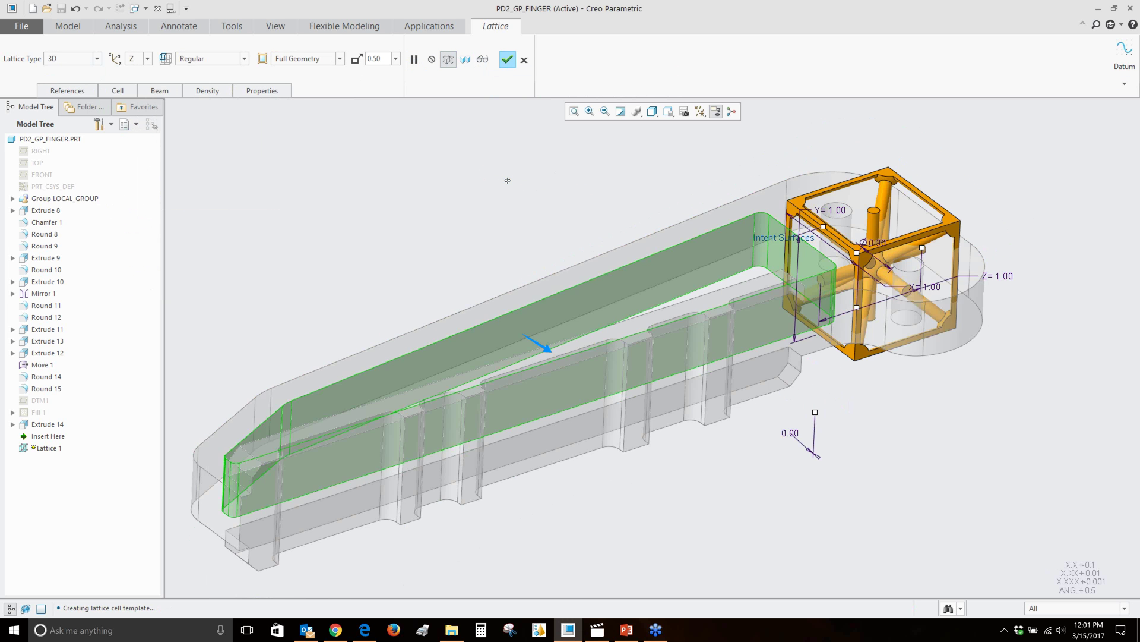
click(482, 59)
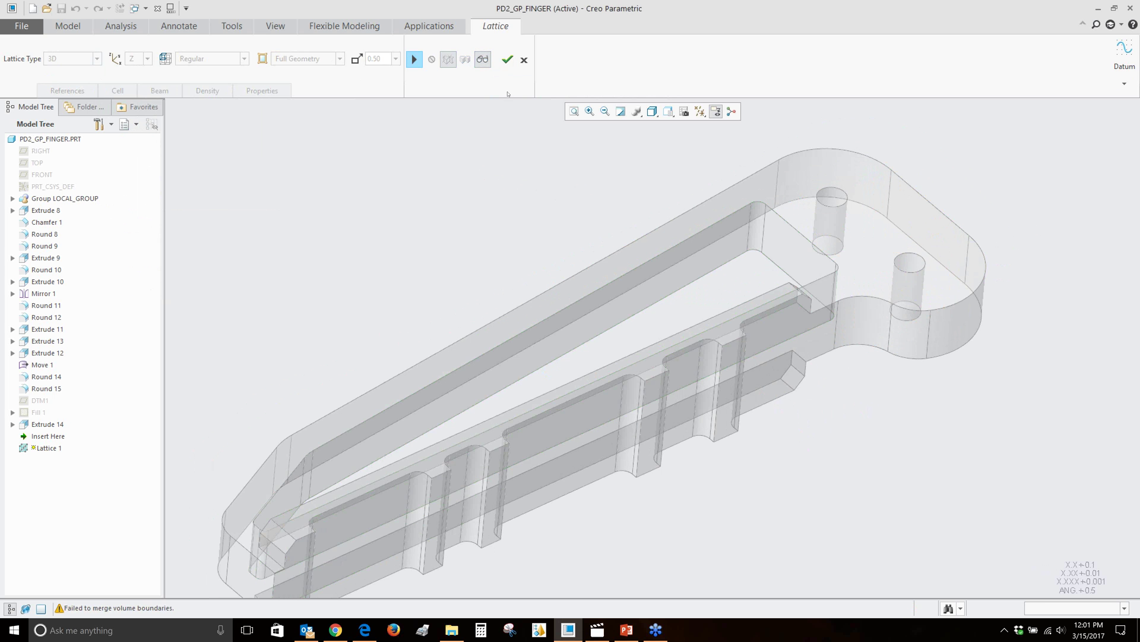
click(415, 60)
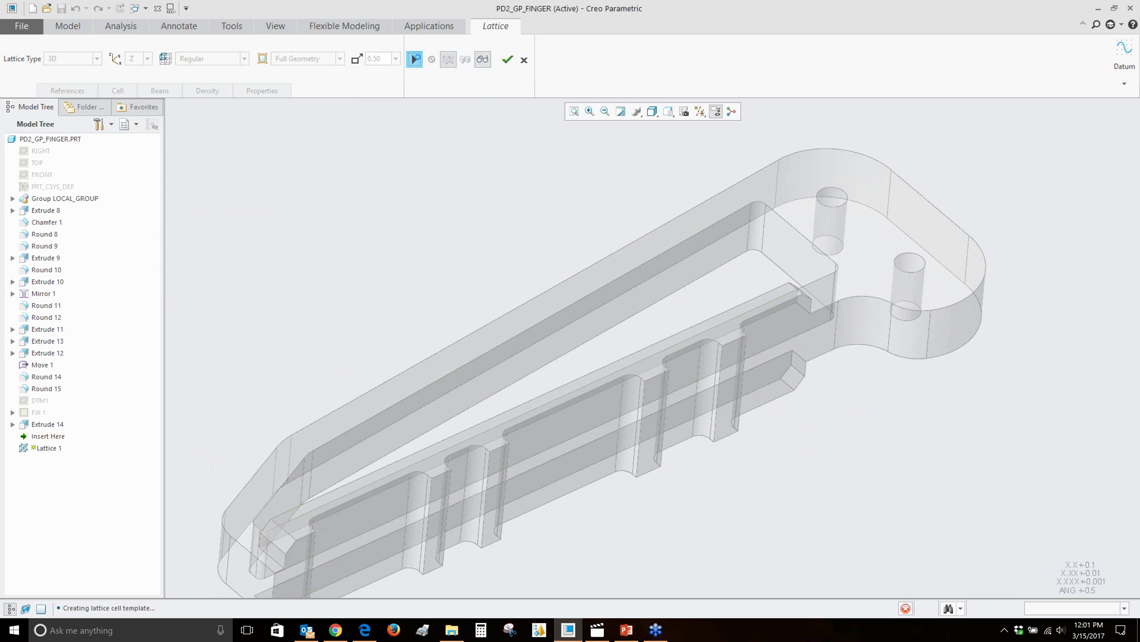
Examine the lattice's reference, cell, beam and density settings for the cause of the failed geometry.
middle_drag(380, 190, 470, 179)
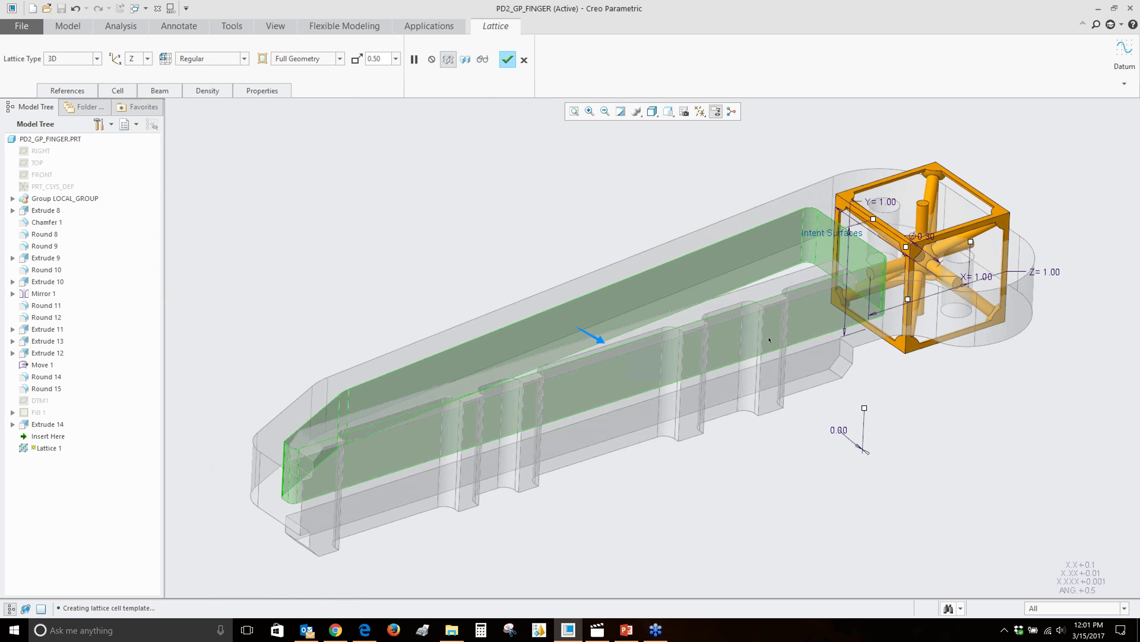
click(123, 93)
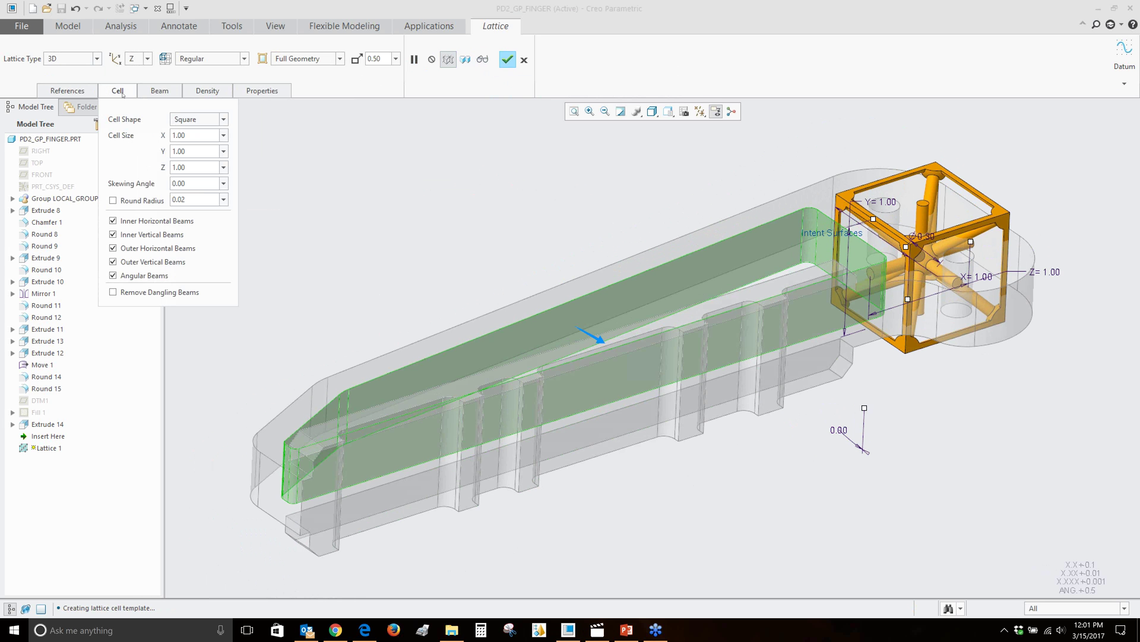
click(81, 92)
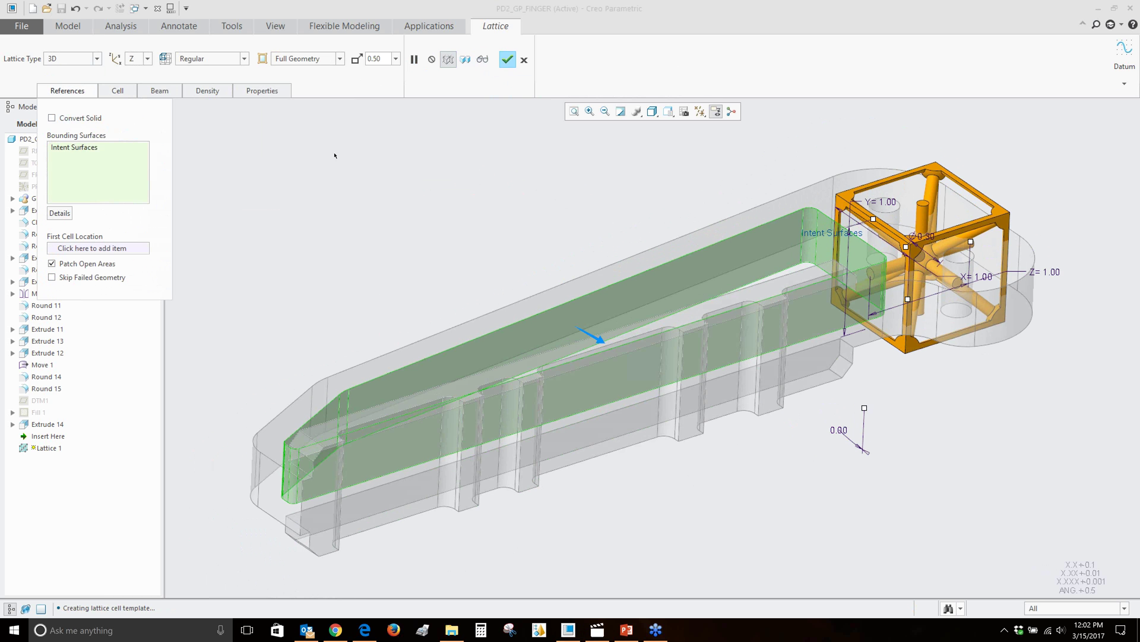
middle_drag(388, 181, 373, 167)
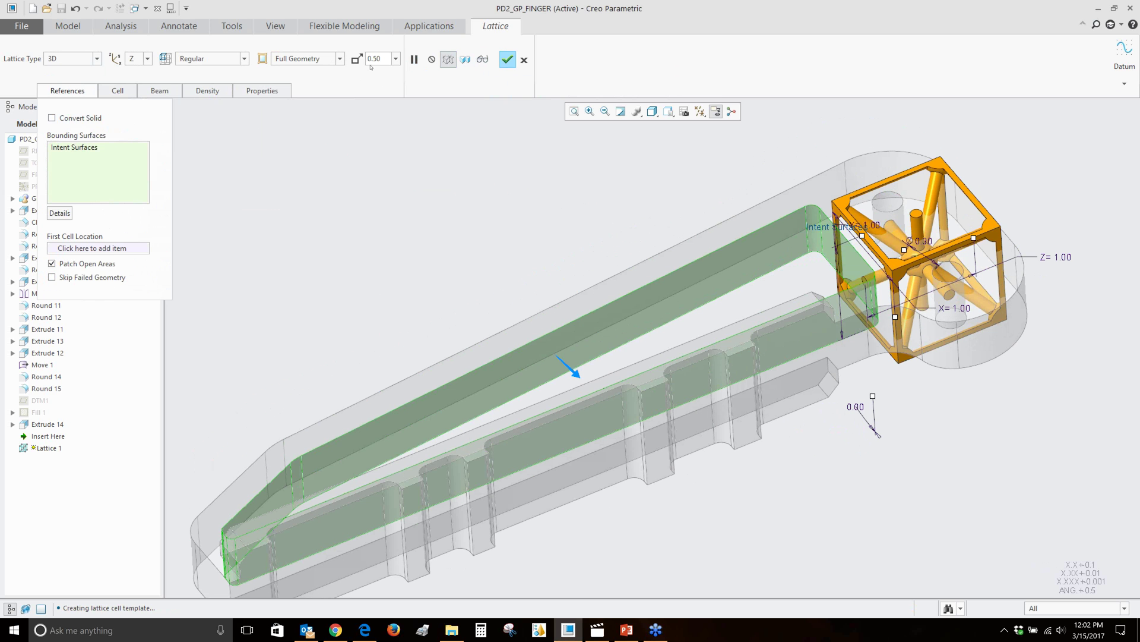
click(134, 92)
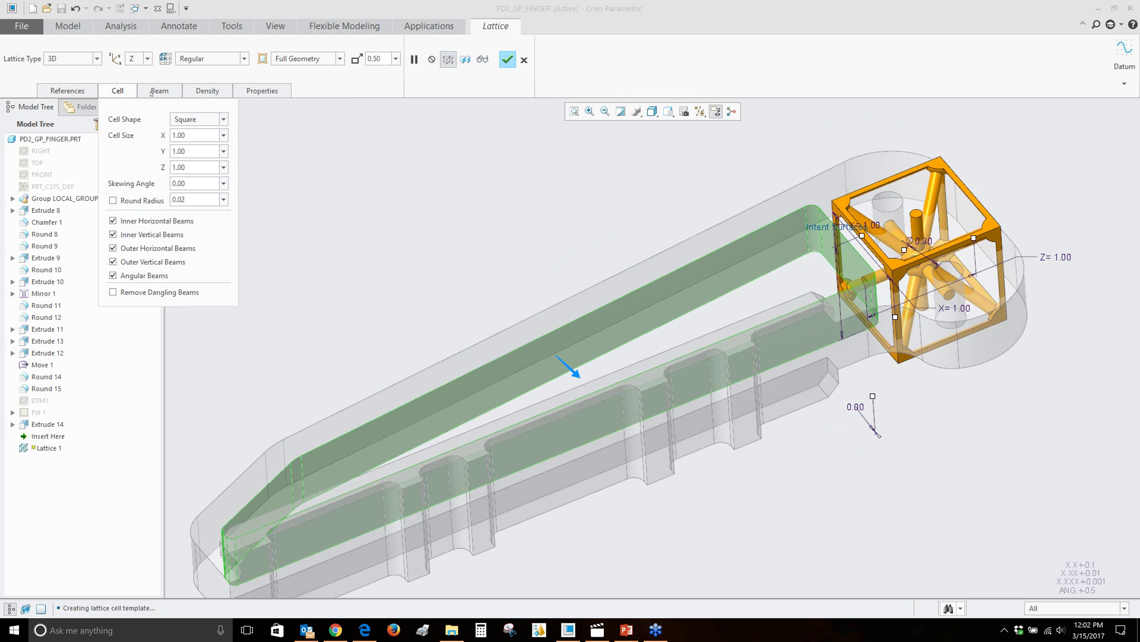
click(150, 90)
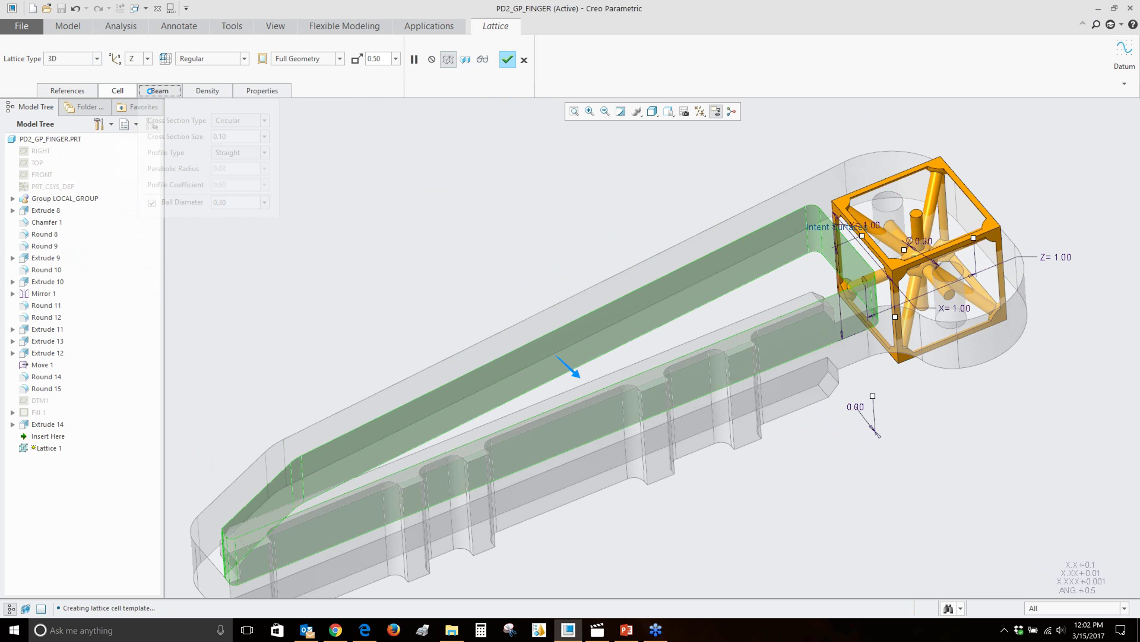
click(197, 90)
click(82, 91)
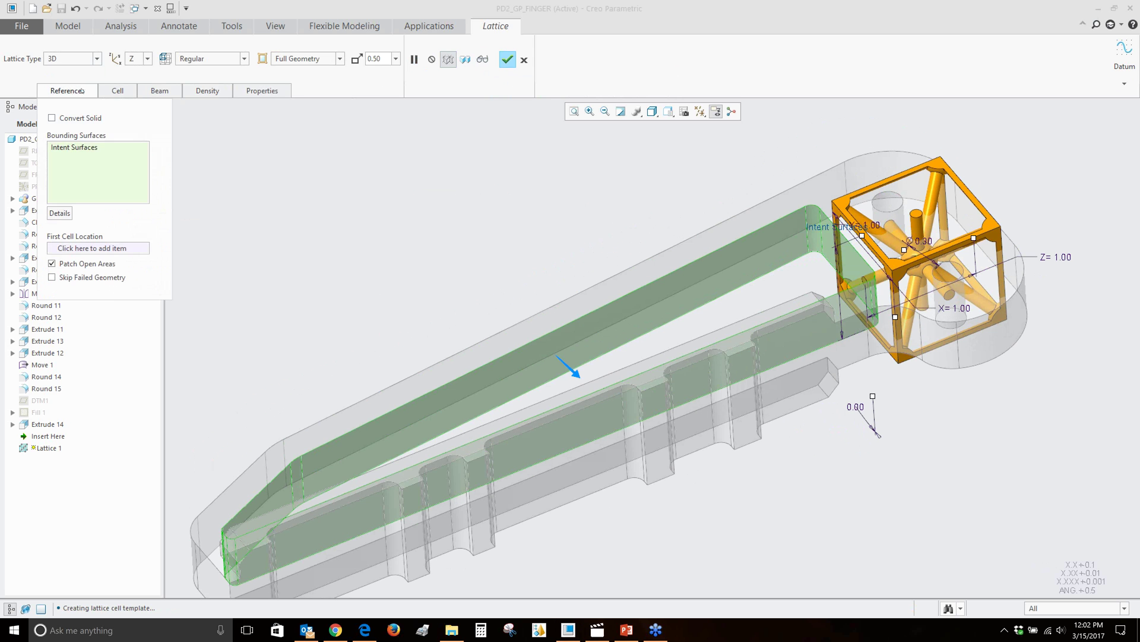
click(119, 90)
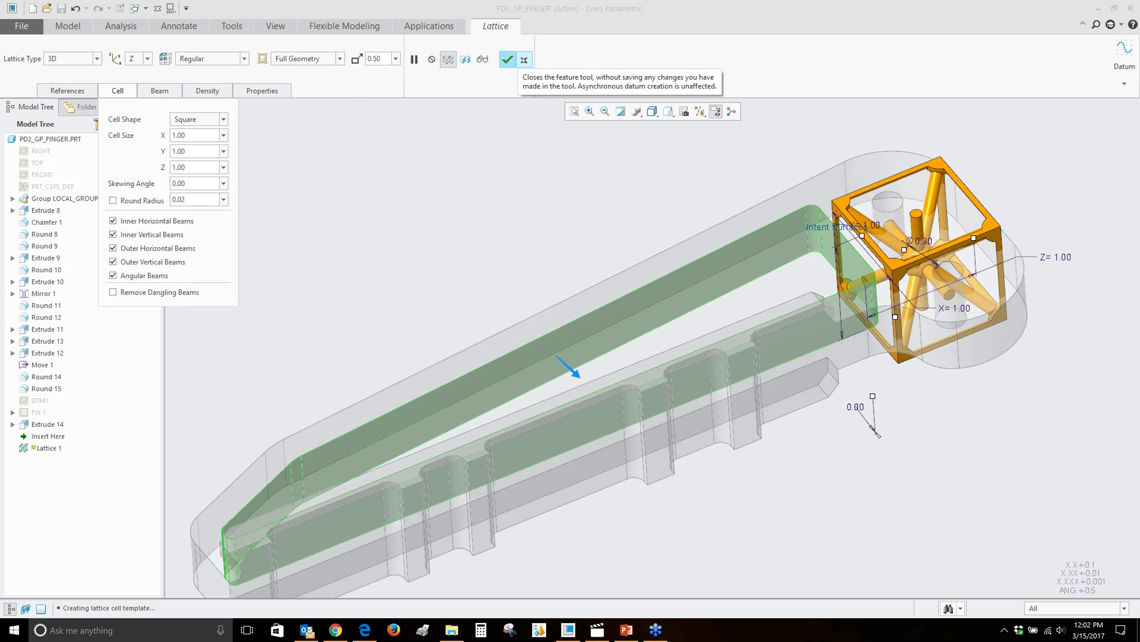
Try the Quasi-radial cell propagation for the lattice and switch it to Herringbone.
middle_drag(465, 173, 477, 188)
click(240, 63)
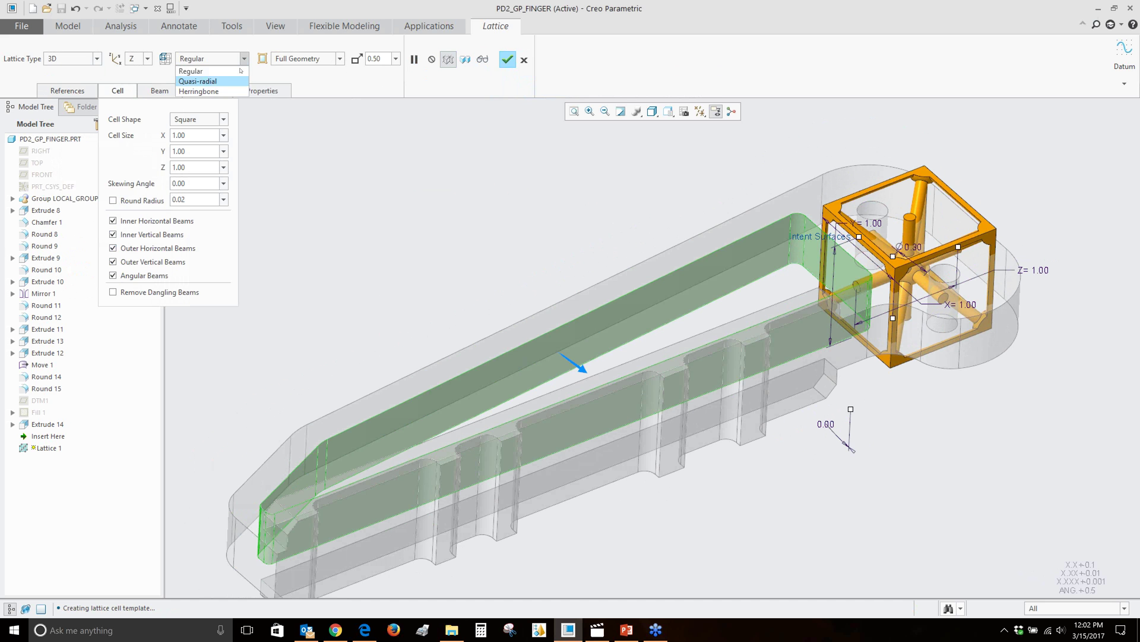
click(142, 82)
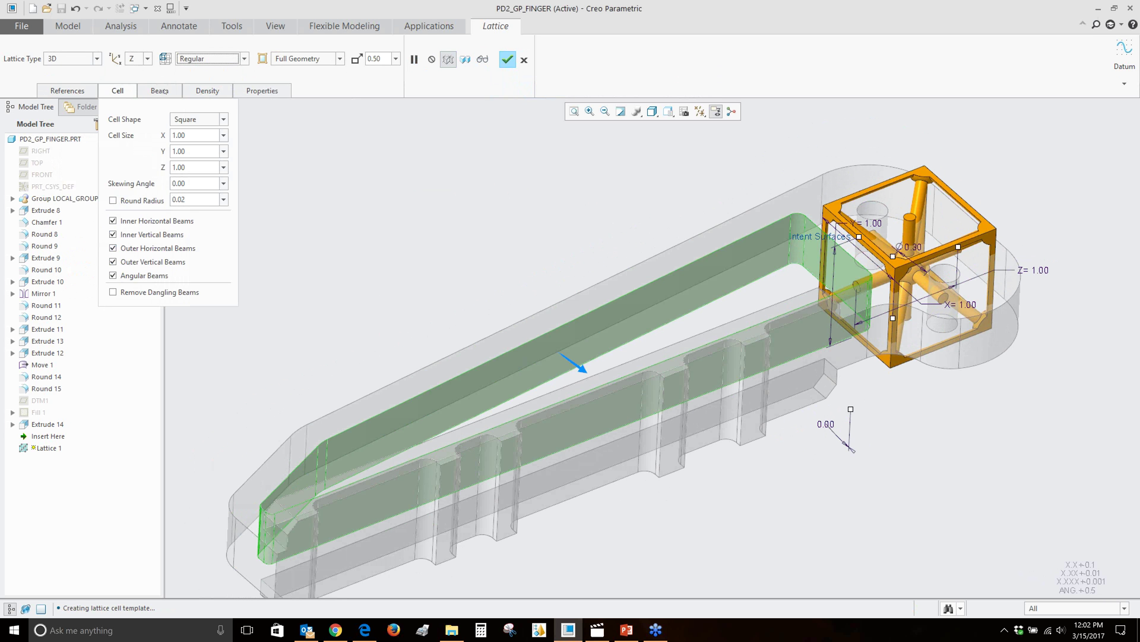
click(235, 59)
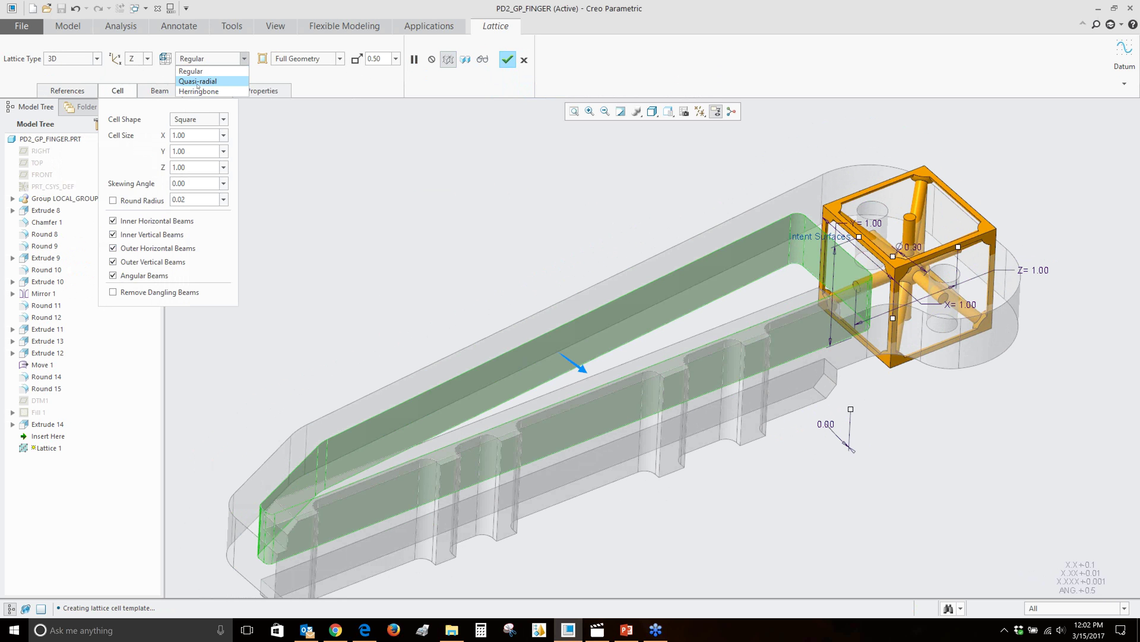
click(199, 78)
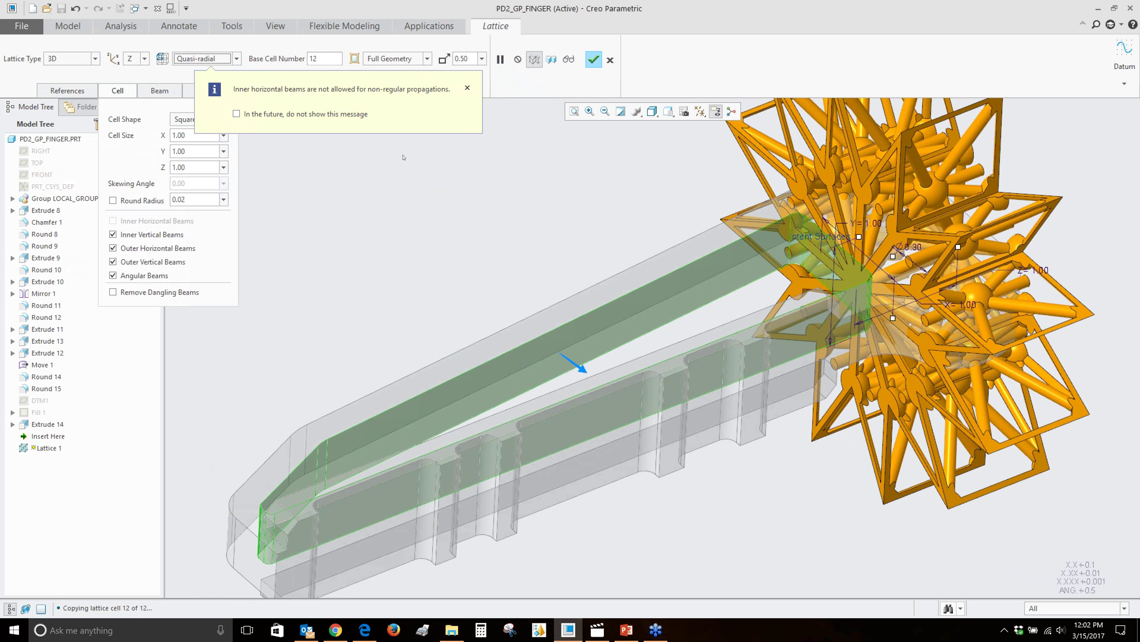
click(231, 59)
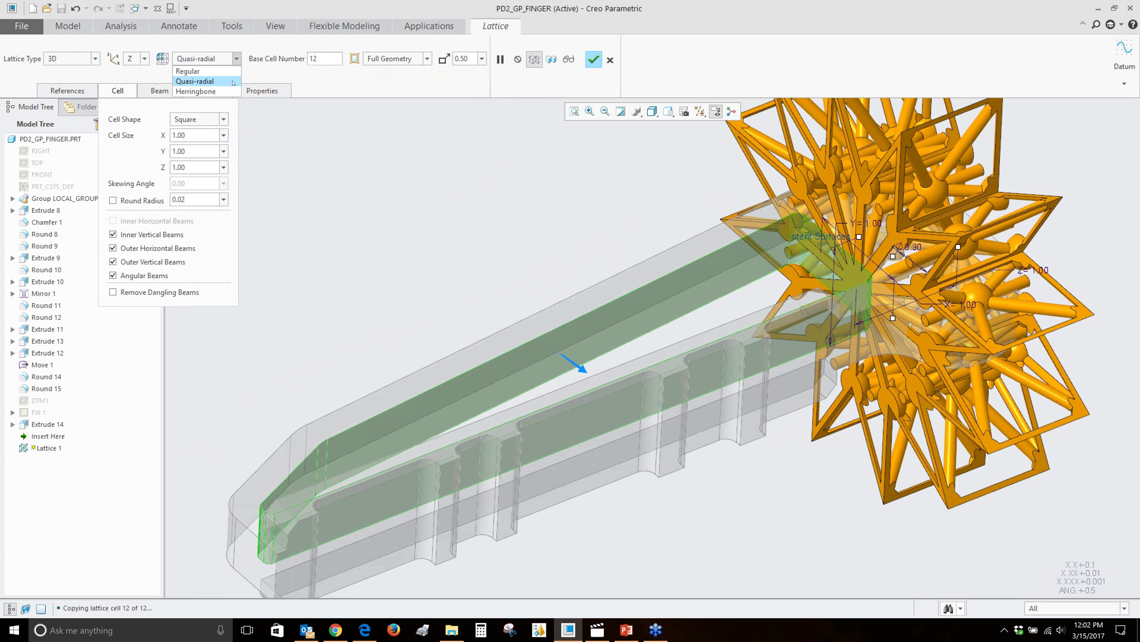
click(226, 91)
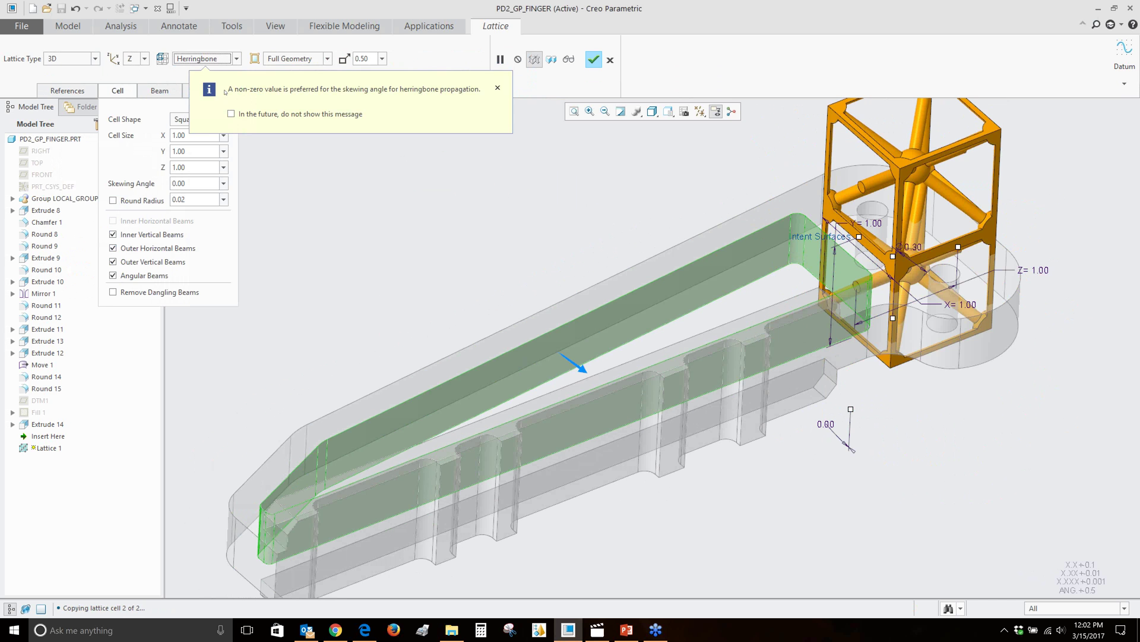
Apply a scale of 0.5 to the lattice cell, set the propagation to Quasi-radial, and check its beam and cell settings.
click(385, 63)
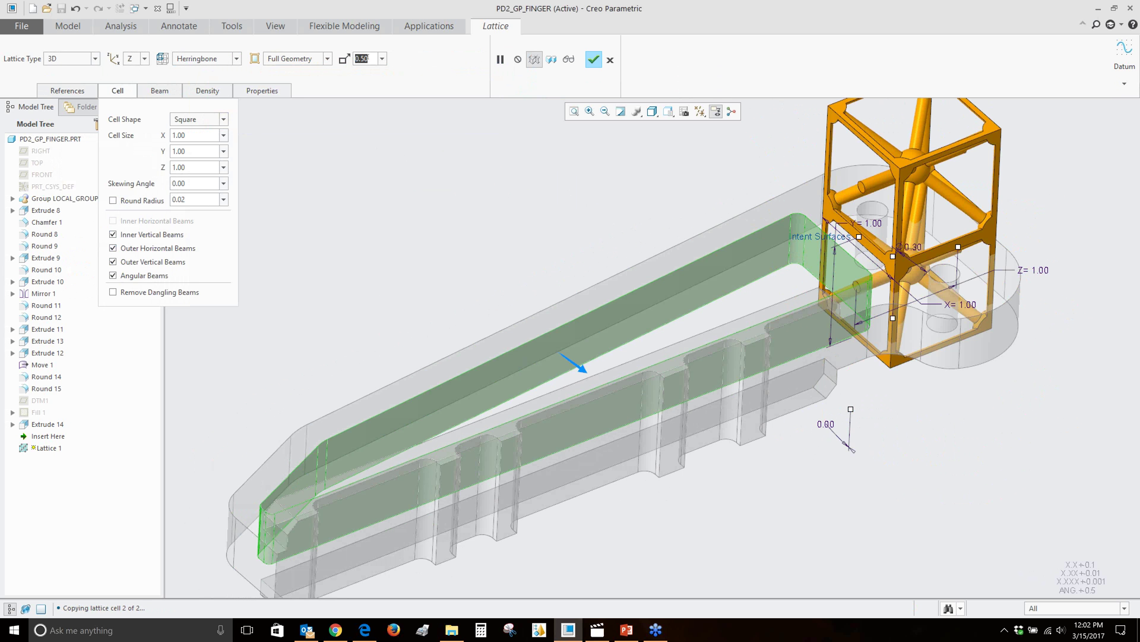
key(Return)
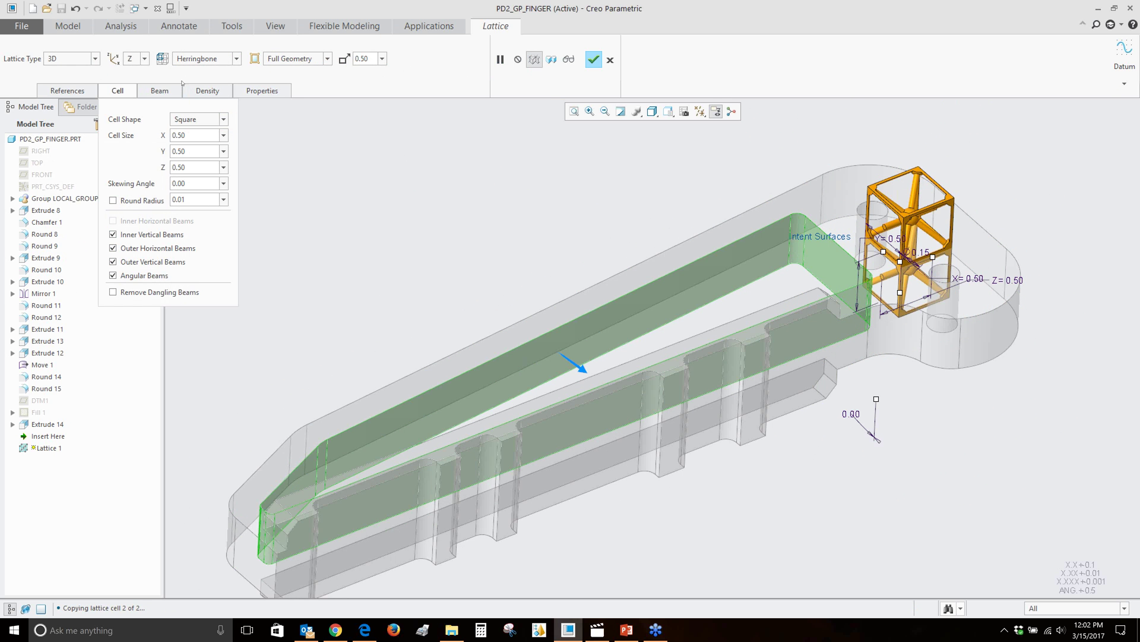
click(224, 59)
click(196, 94)
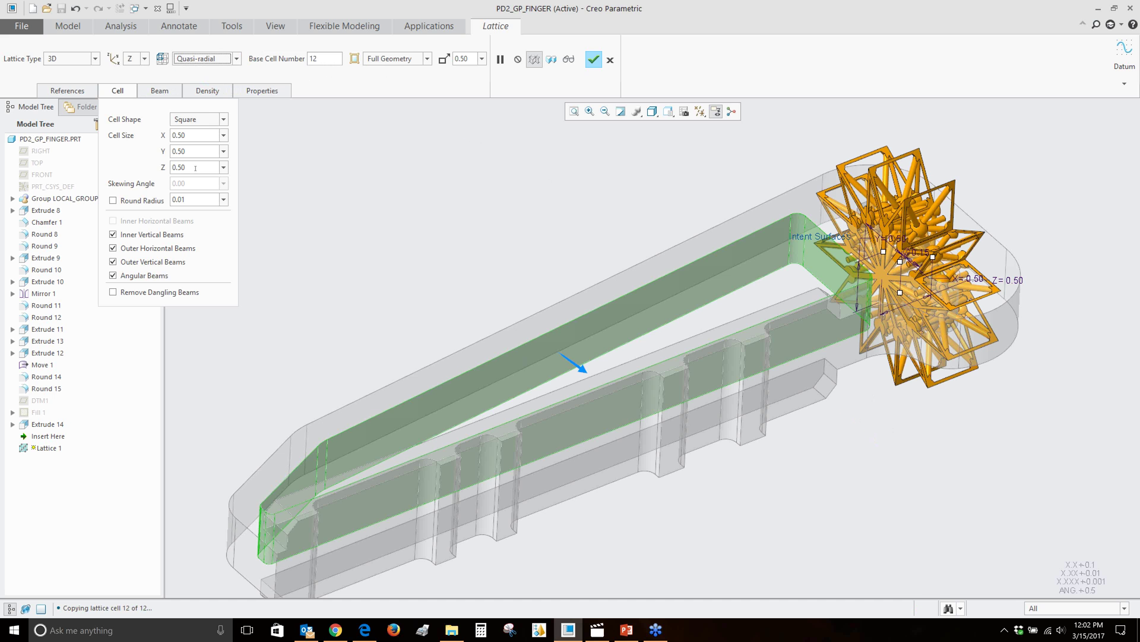
click(159, 90)
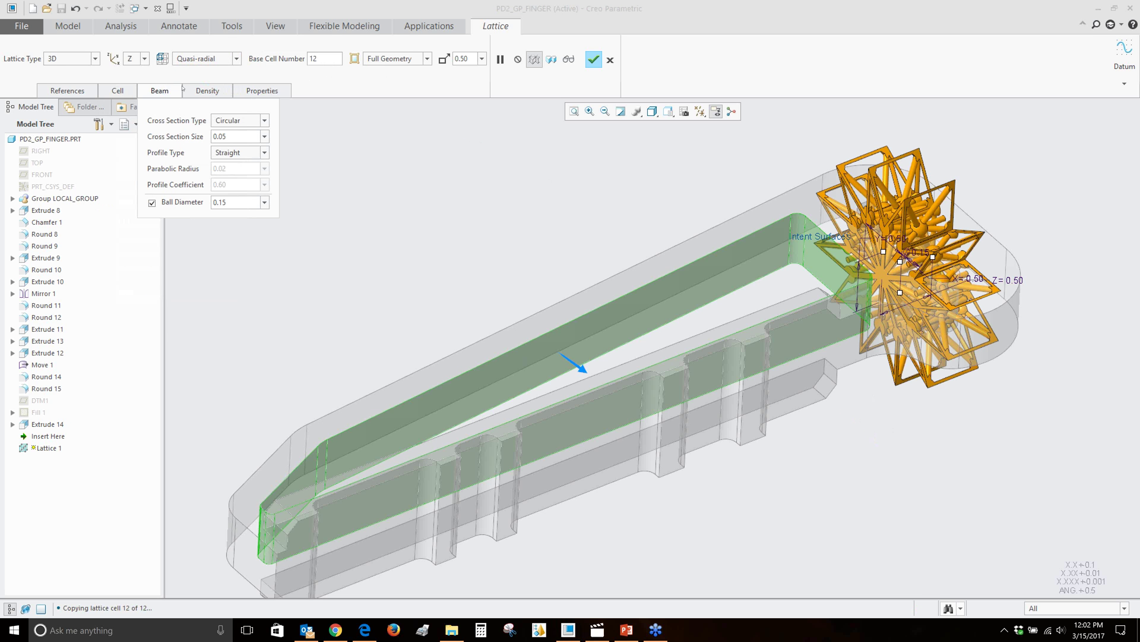
click(117, 88)
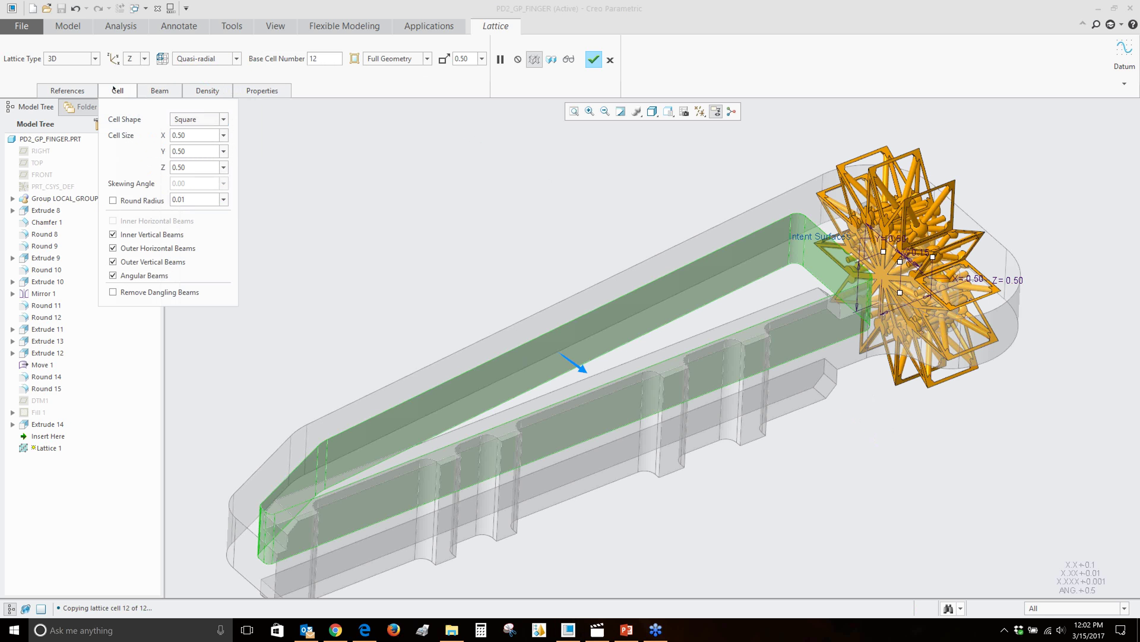
Return the cell propagation to Regular, try to complete the lattice, and quit the feature.
click(206, 59)
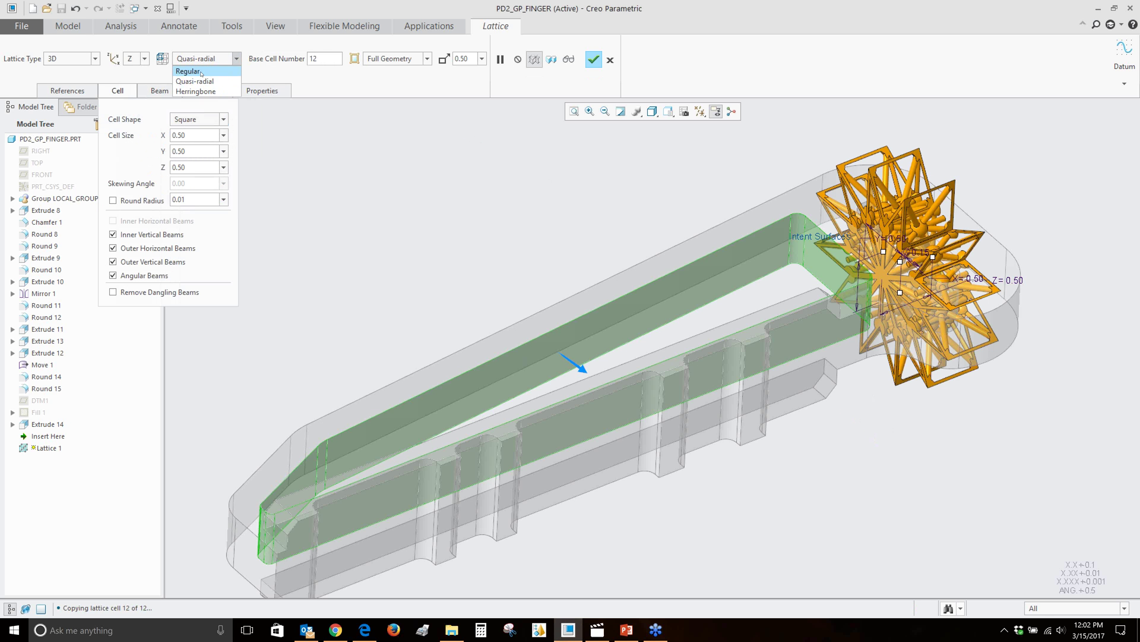
click(190, 67)
click(594, 59)
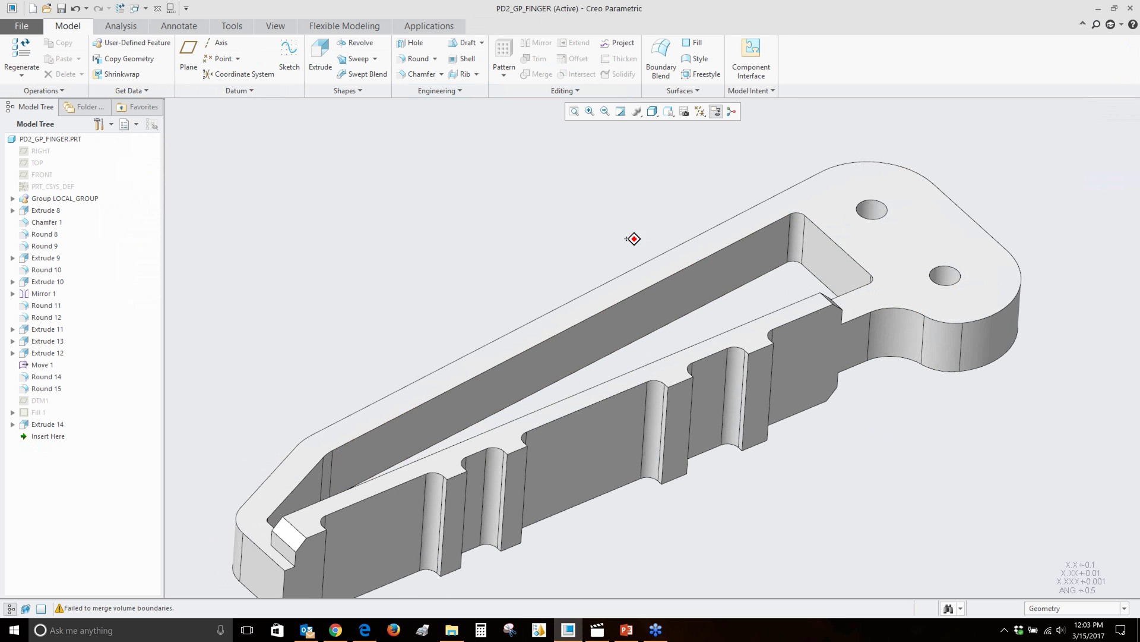
Close the finger part and reopen pd2_gp_finger.prt from the 06_Additive_Manufacturing folder.
shift+middle_drag(634, 236, 705, 220)
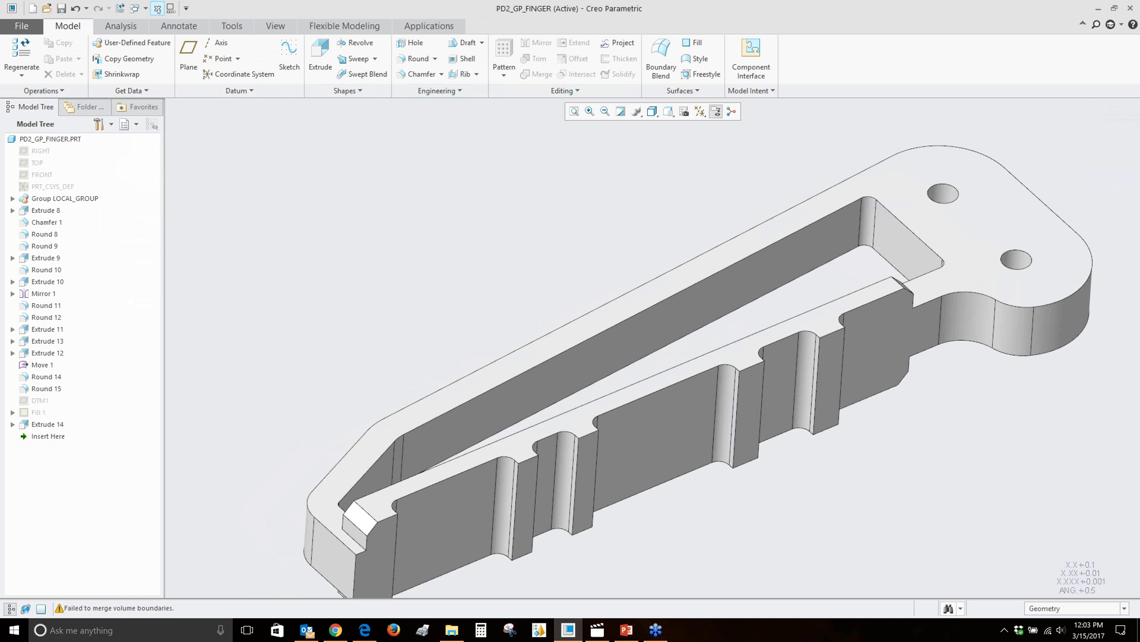
click(157, 9)
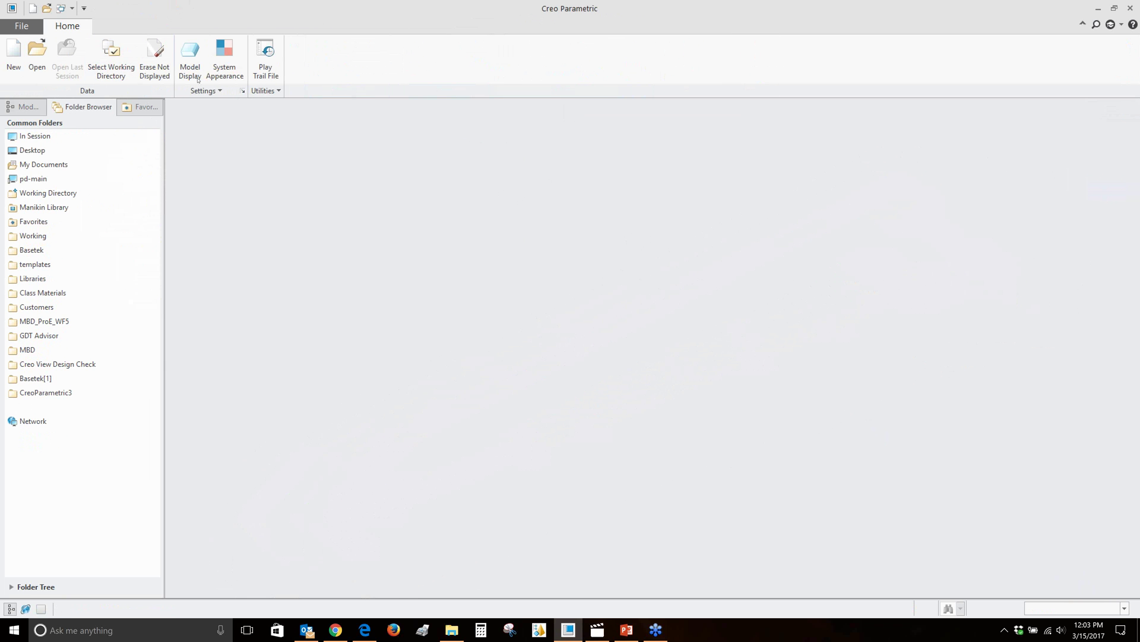
click(37, 54)
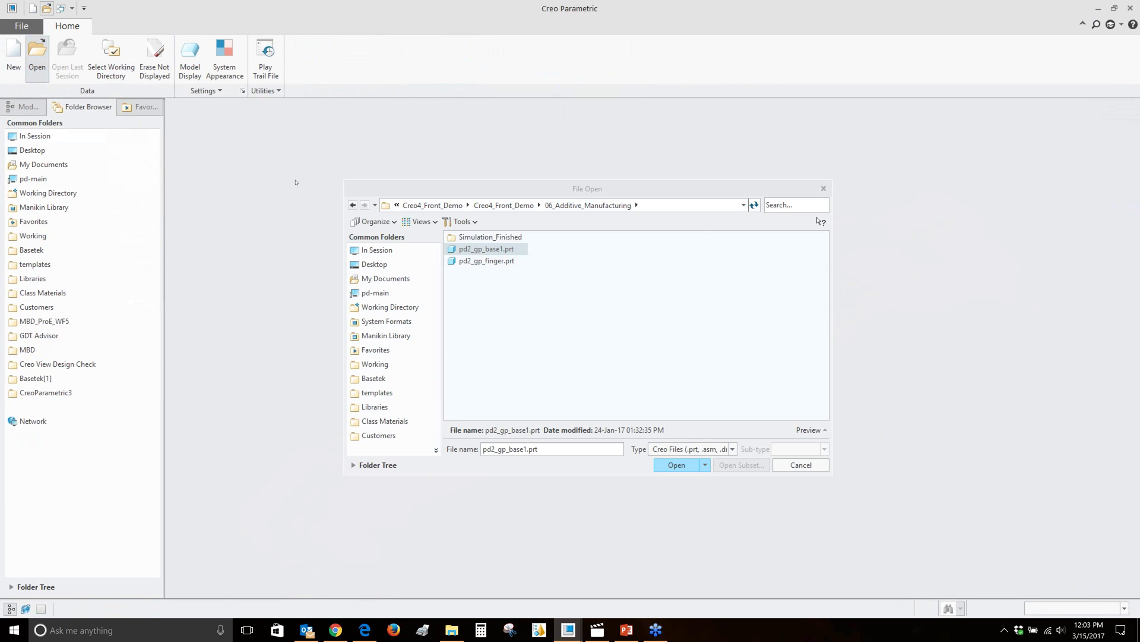
double_click(495, 262)
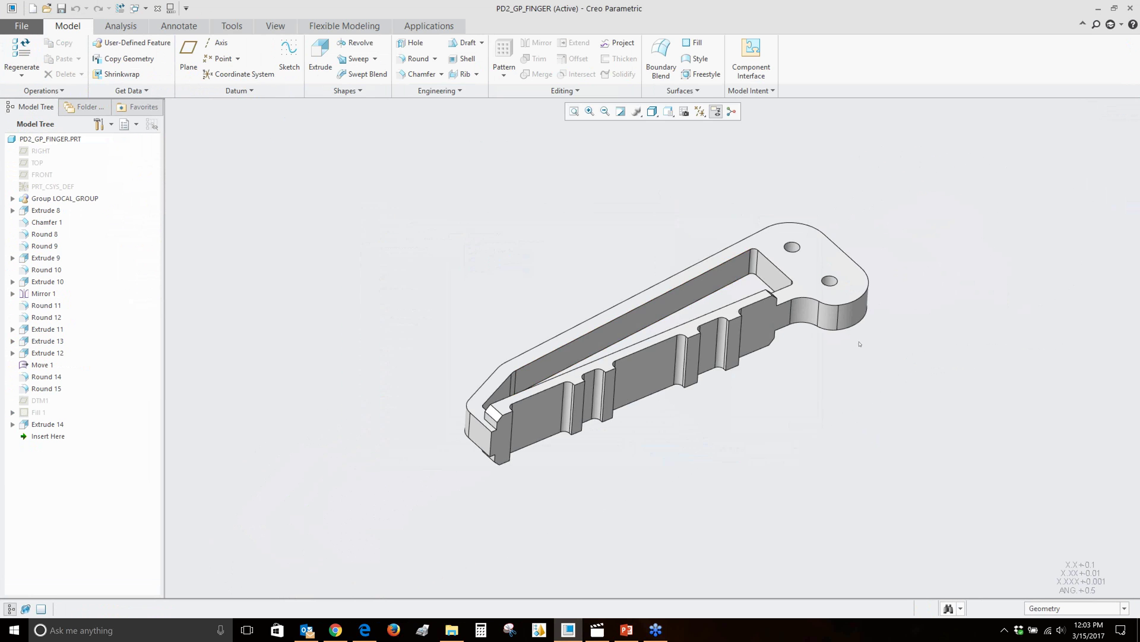
Prepare the finger part for 3D printing so that it is placed in a new print tray.
middle_drag(736, 351, 811, 374)
click(18, 27)
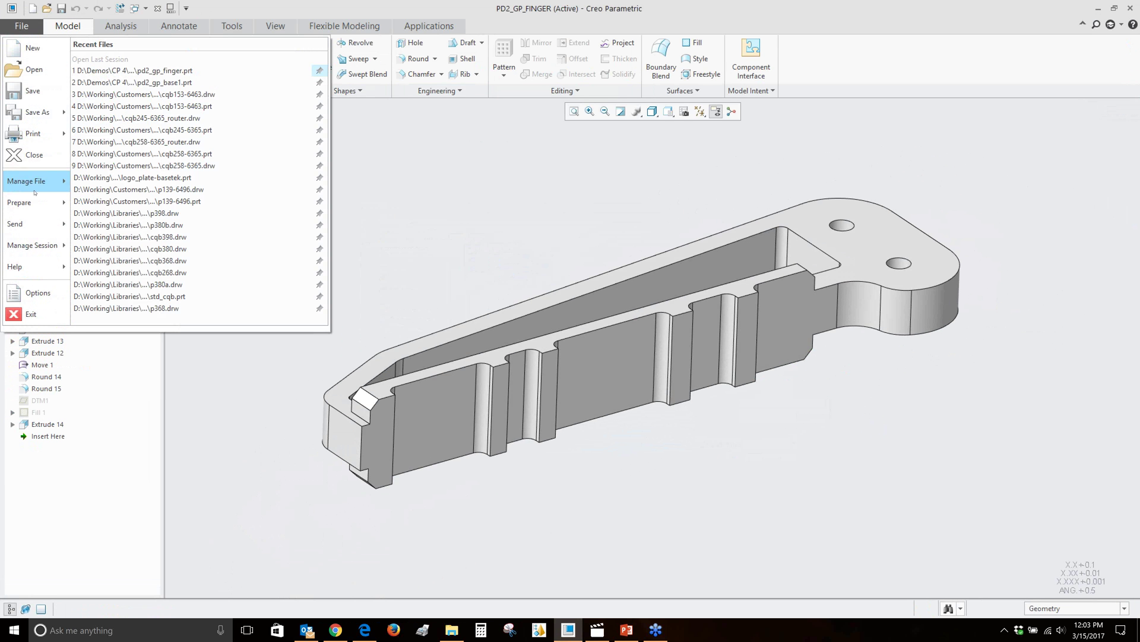
mouse_move(30, 182)
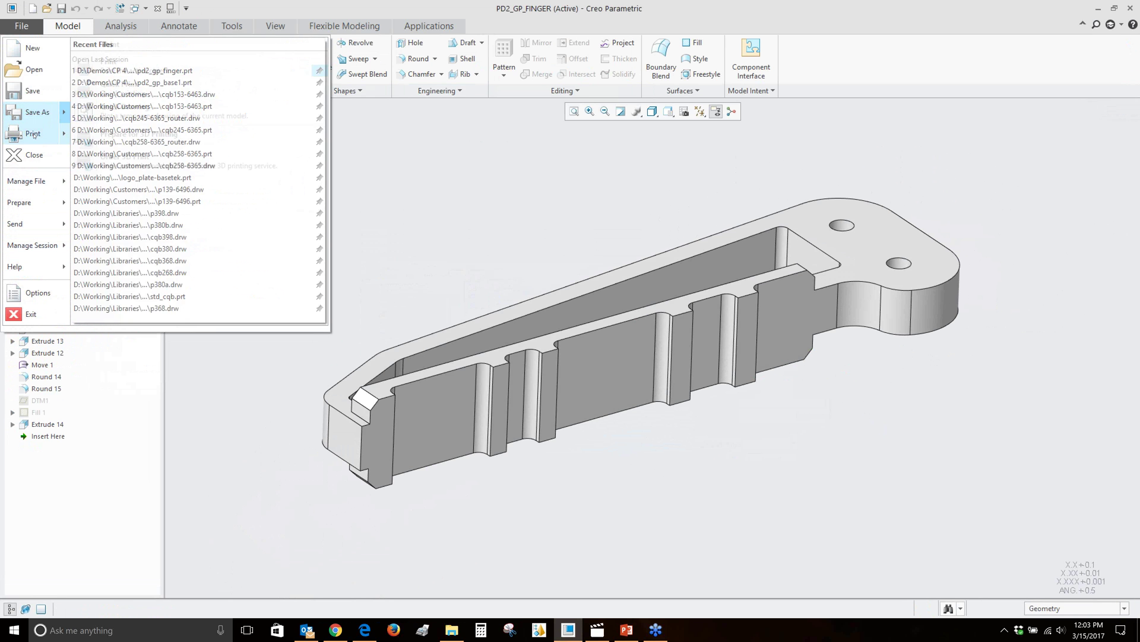
mouse_move(33, 134)
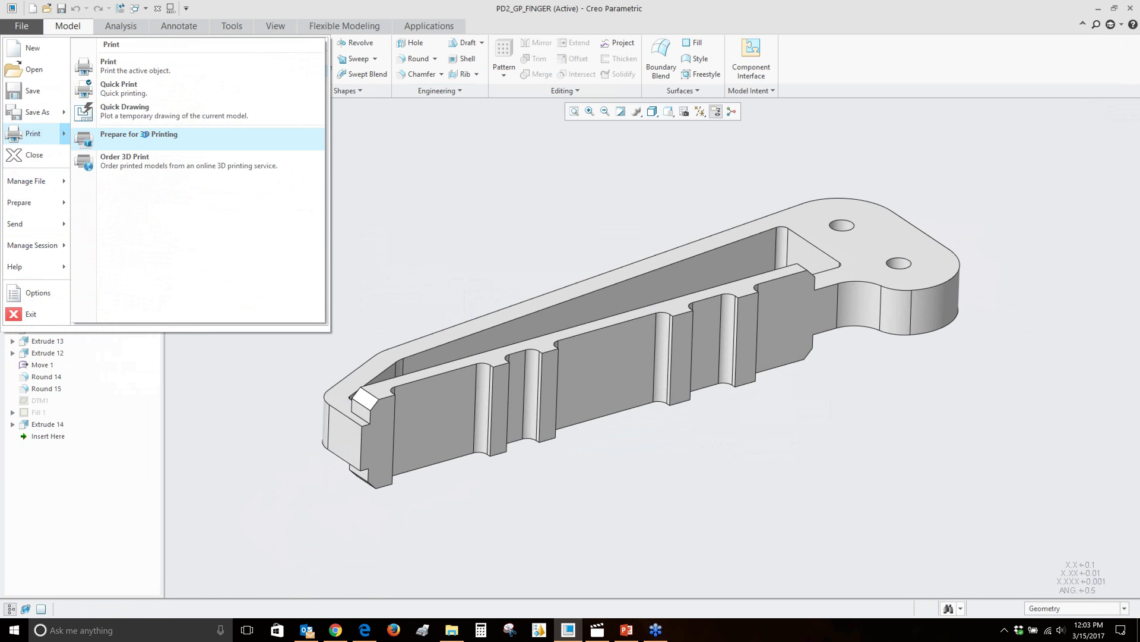
click(145, 136)
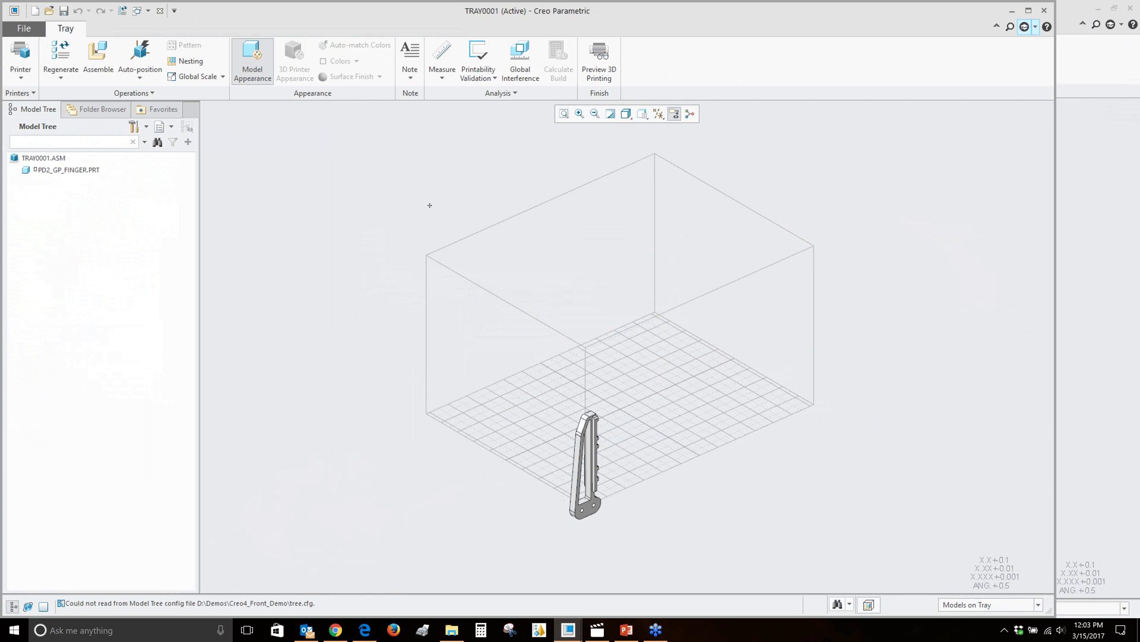
ctrl+middle_drag(430, 214, 475, 253)
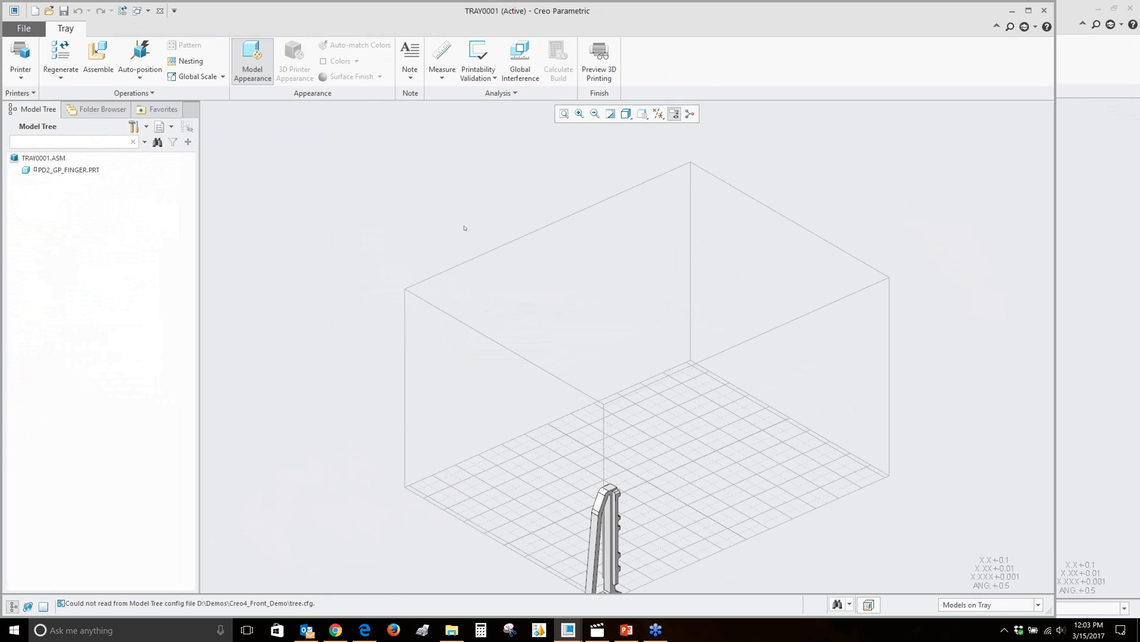
scroll(464, 227, down, 2)
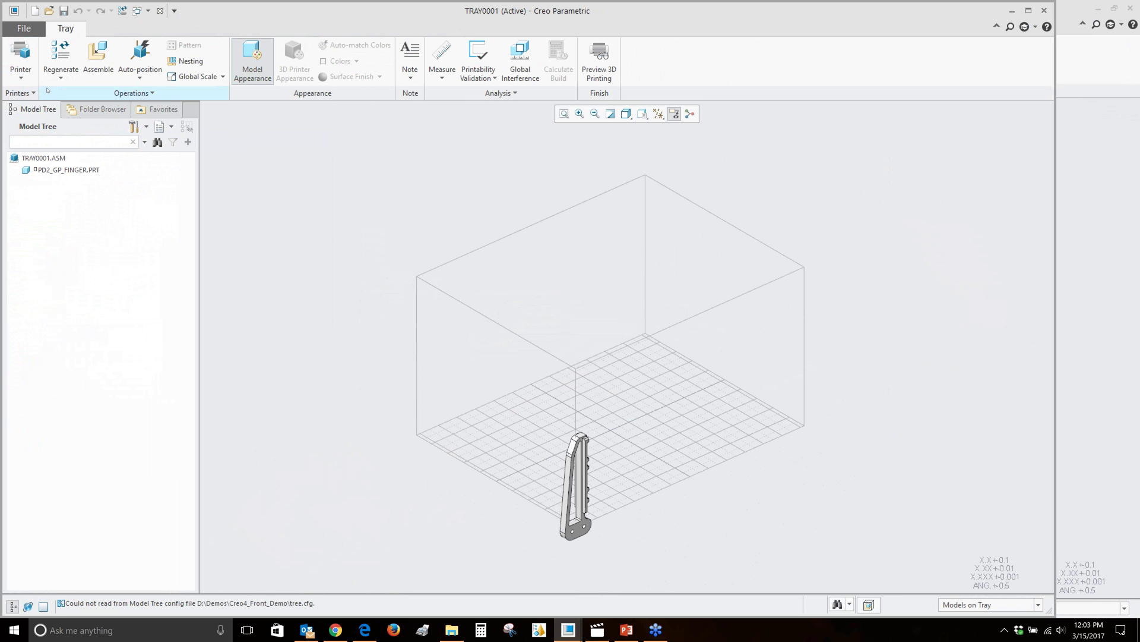
Choose i.materialise as the tray's printer and check the available auto-position options.
click(18, 79)
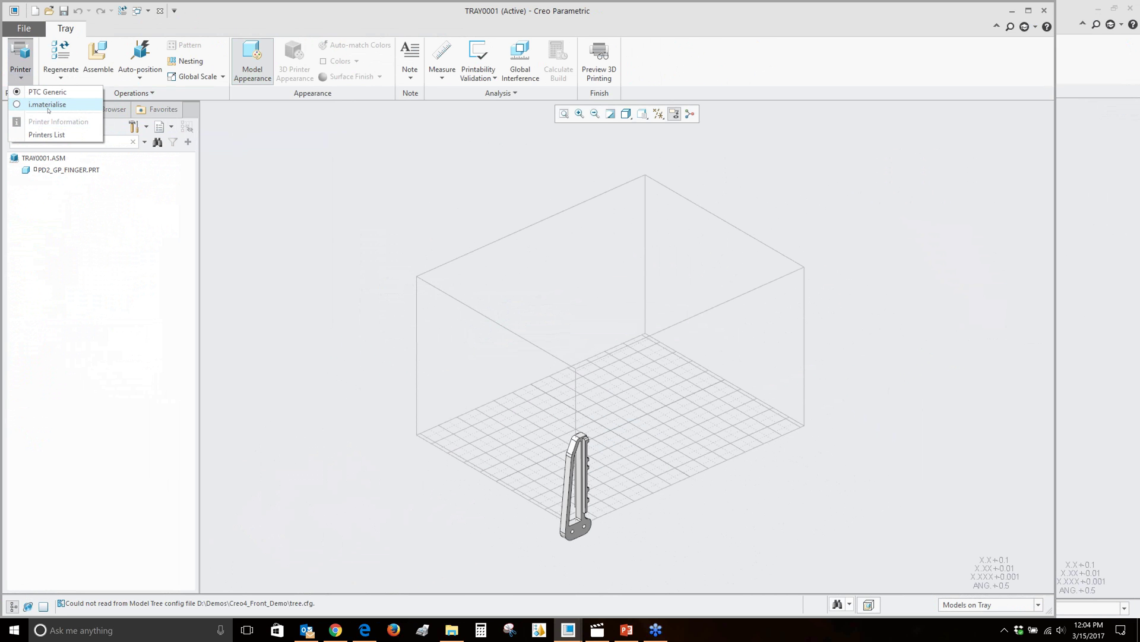
click(47, 104)
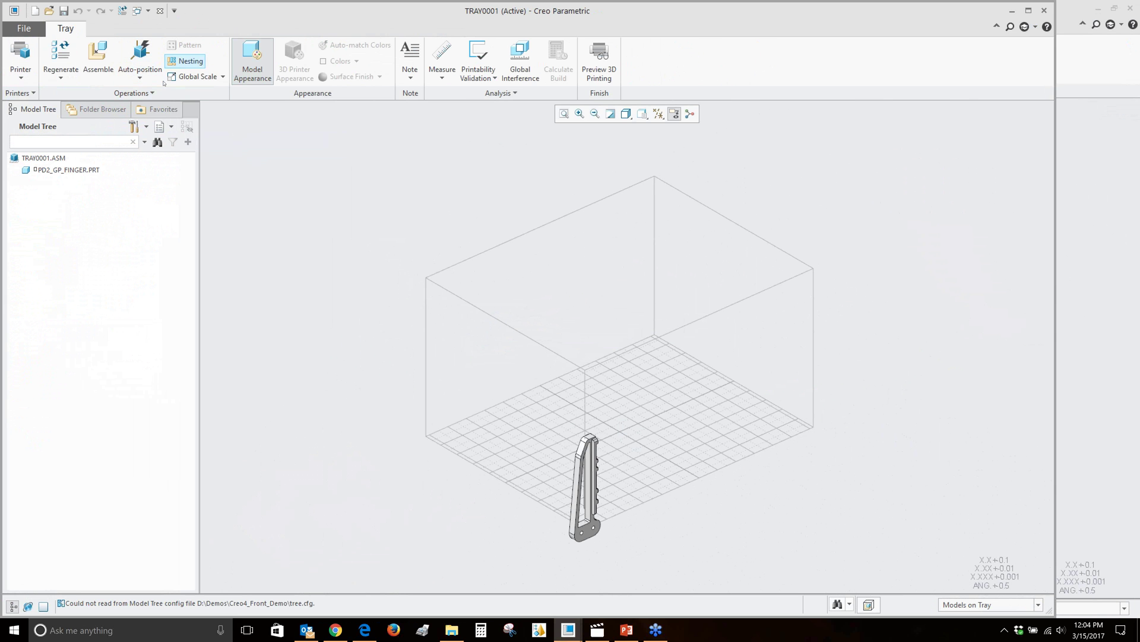
click(139, 75)
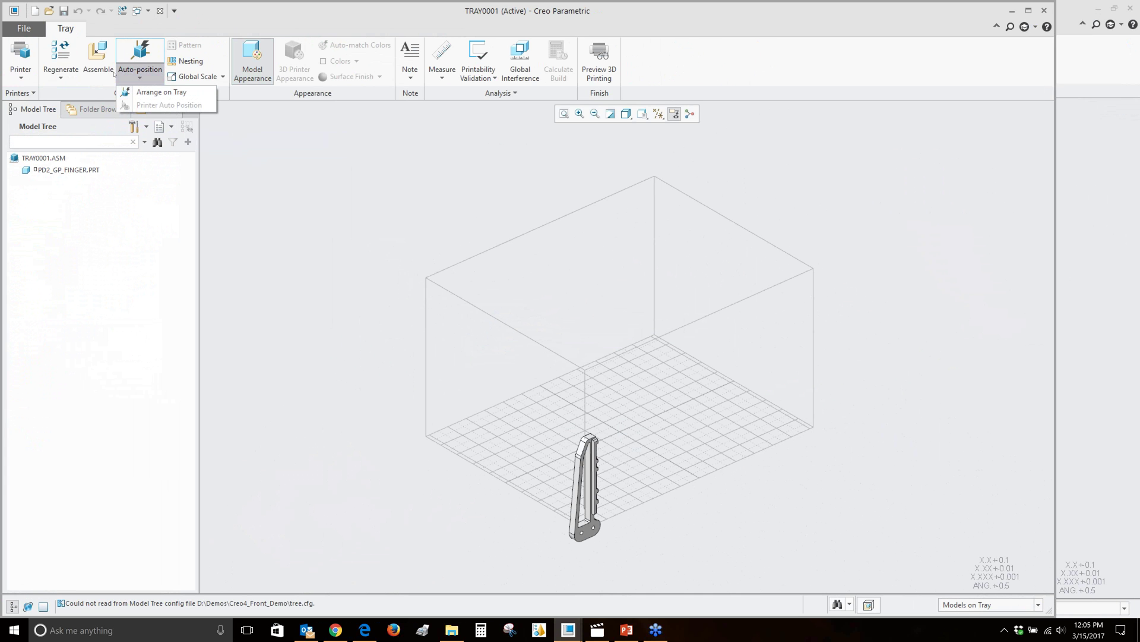
Edit the finger's placement in the tray and rotate the upright part until it lies horizontally.
click(598, 468)
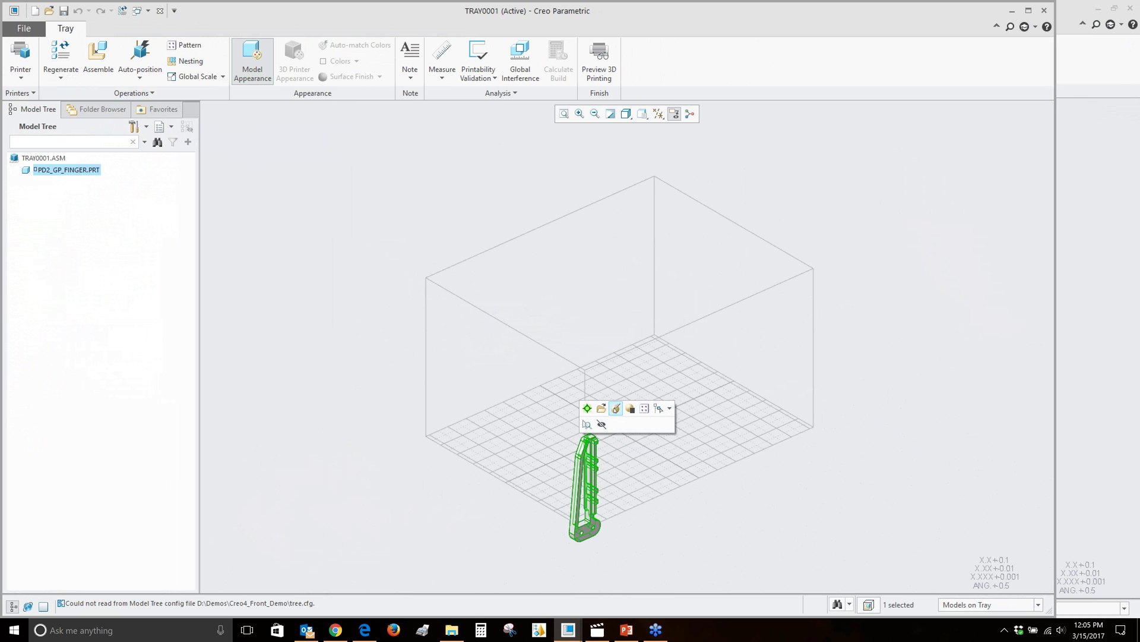
click(616, 408)
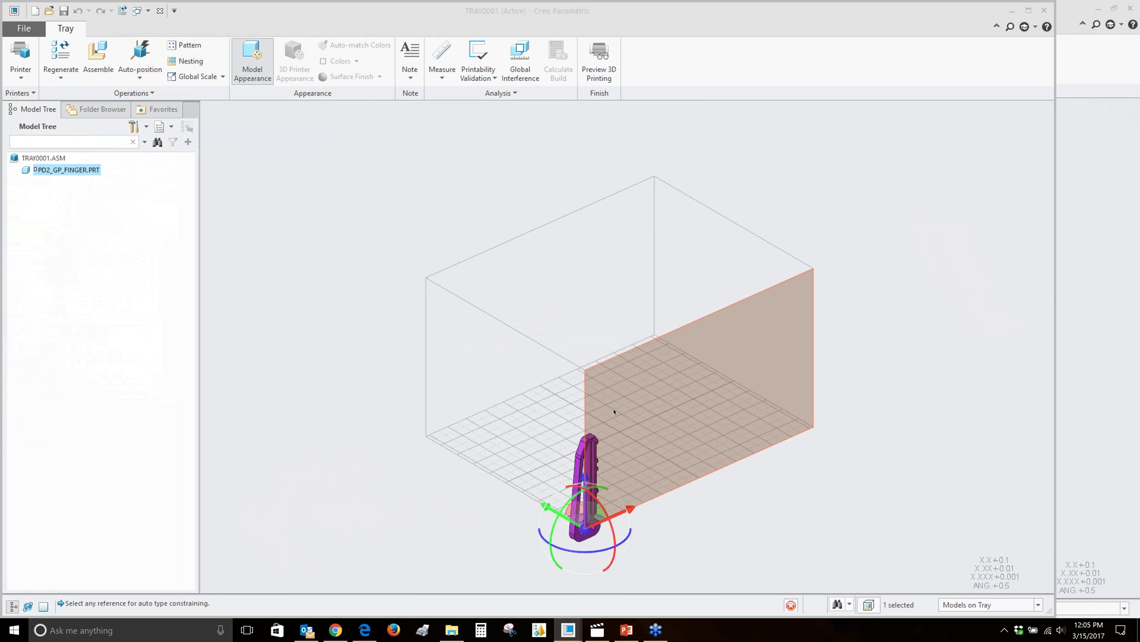
drag(585, 528, 594, 351)
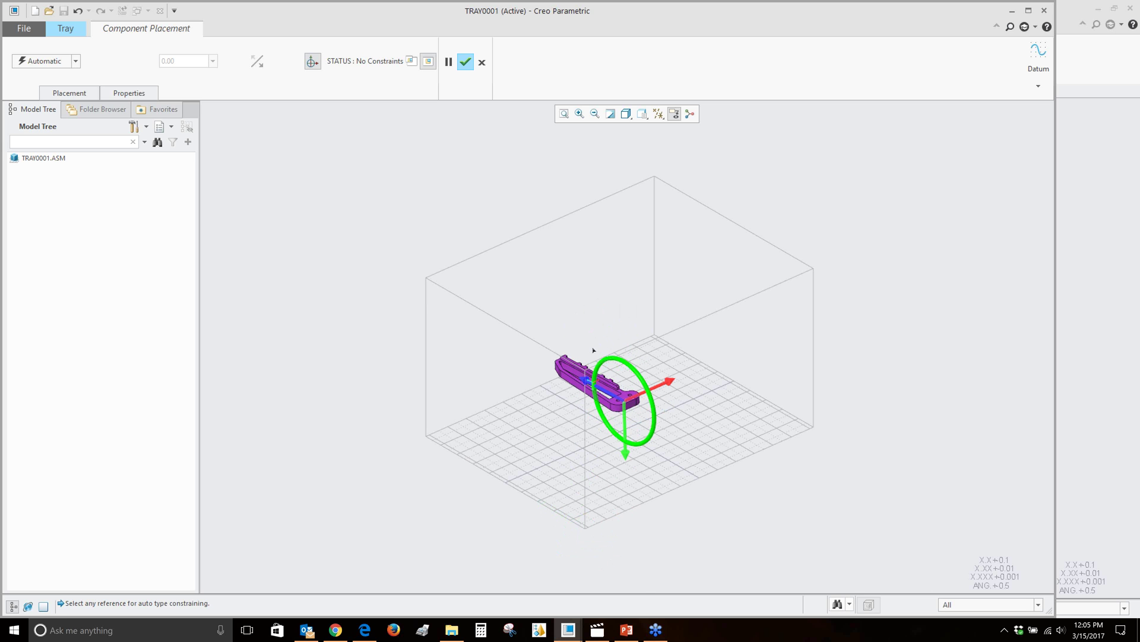
middle_drag(593, 350, 644, 403)
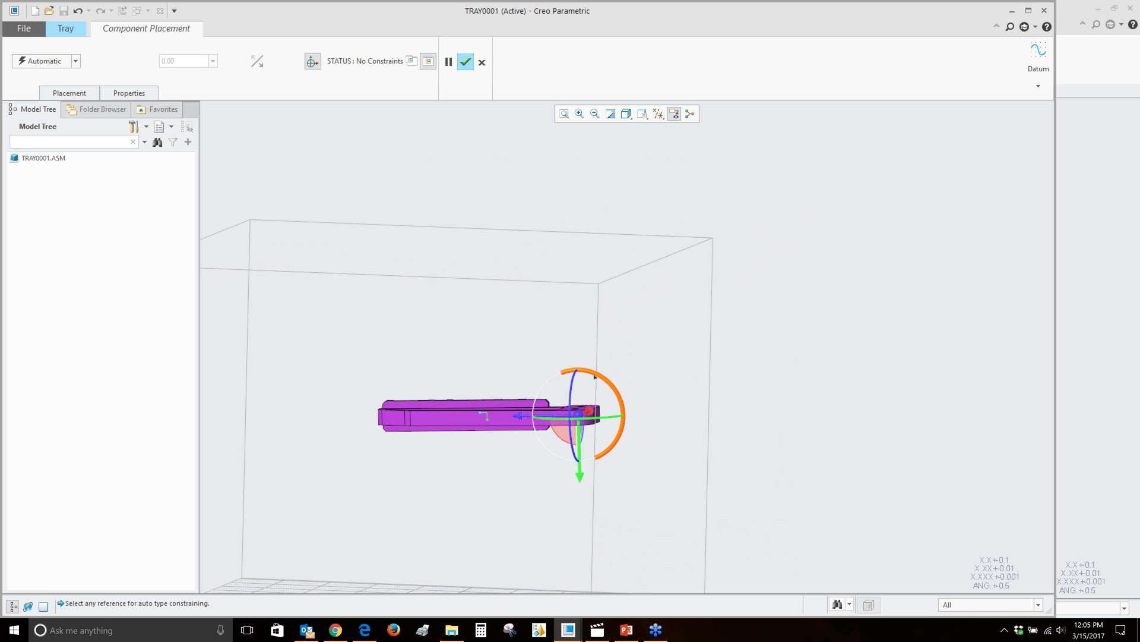
mouse_move(595, 376)
mouse_down()
mouse_move(606, 386)
mouse_move(597, 379)
mouse_up()
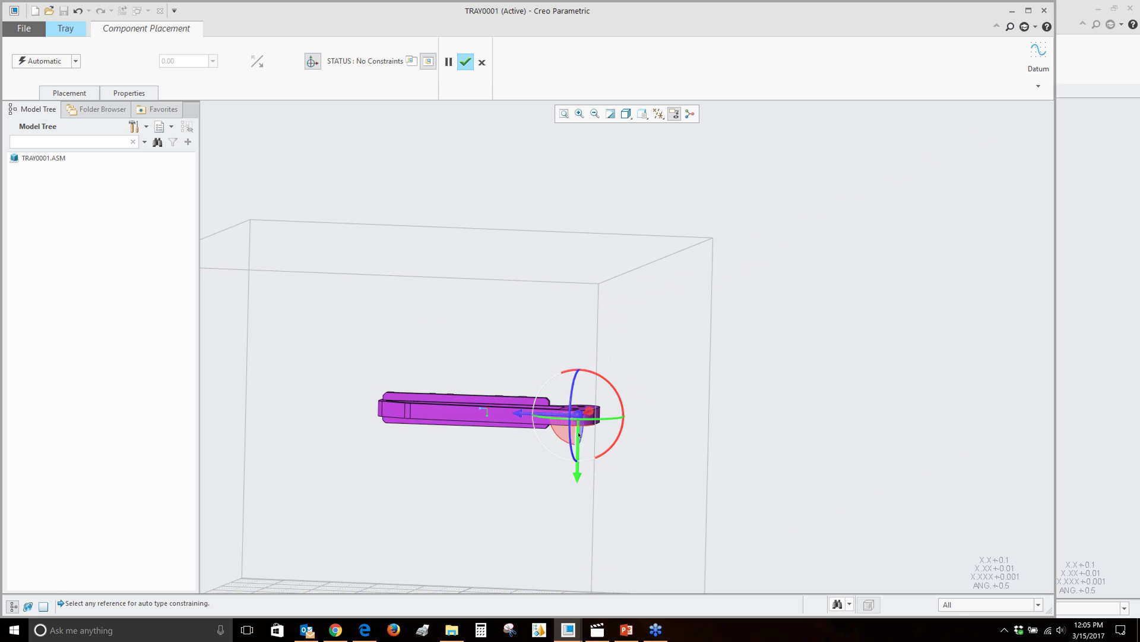
Lower the finger vertically to the tray floor, check its placement constraints, and accept the unconstrained placement.
drag(580, 436, 576, 561)
scroll(568, 570, up, 3)
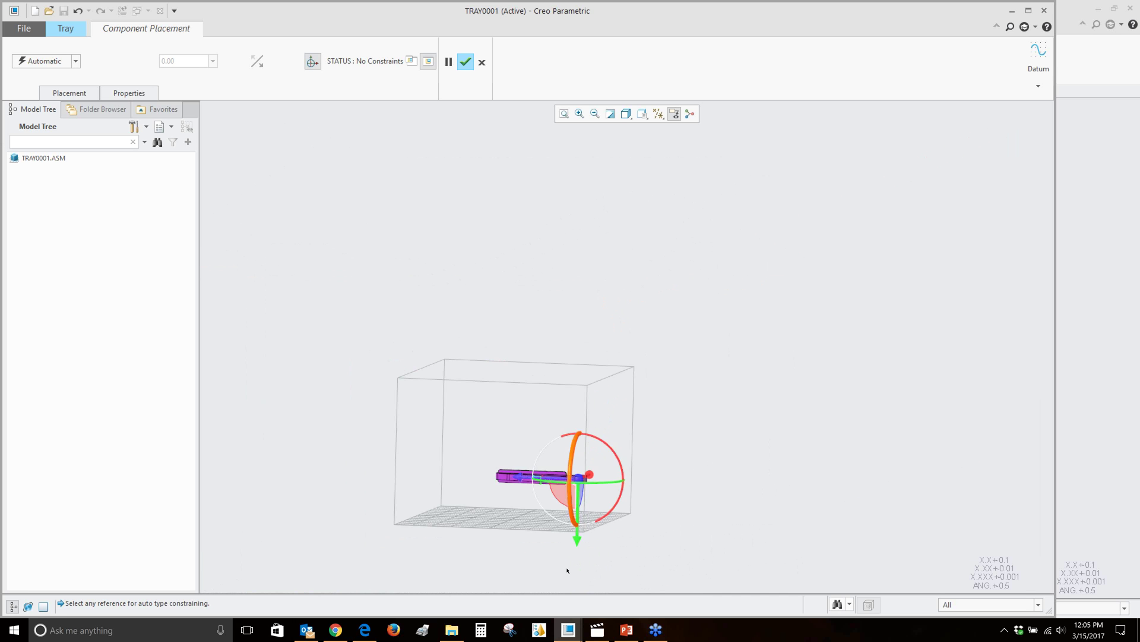
scroll(564, 552, down, 5)
drag(657, 377, 653, 564)
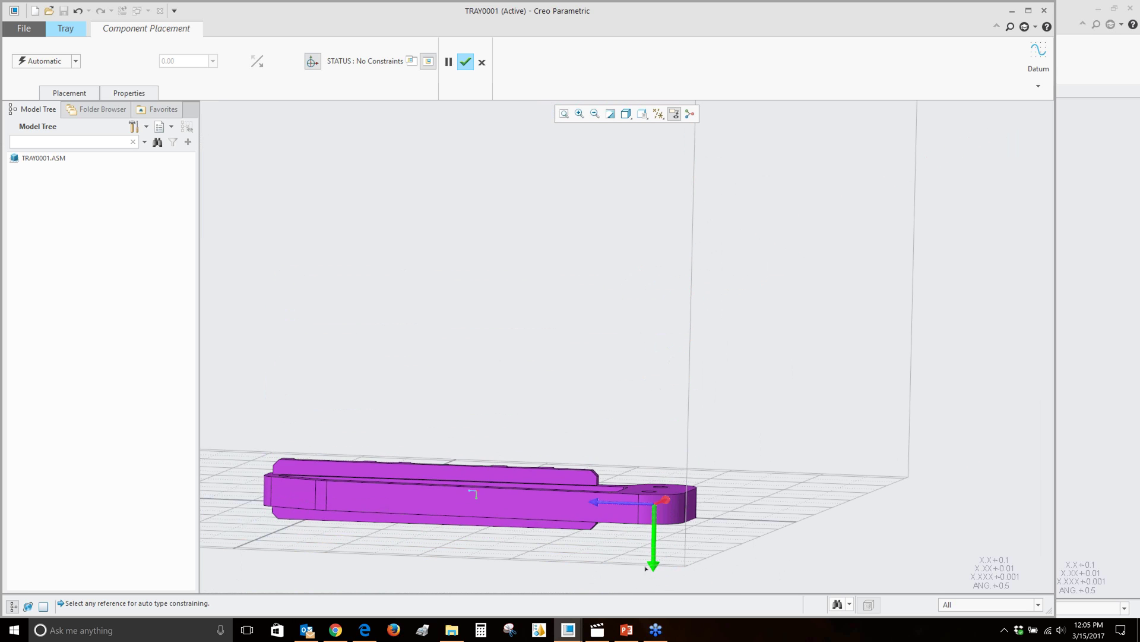
key(ctrl+d)
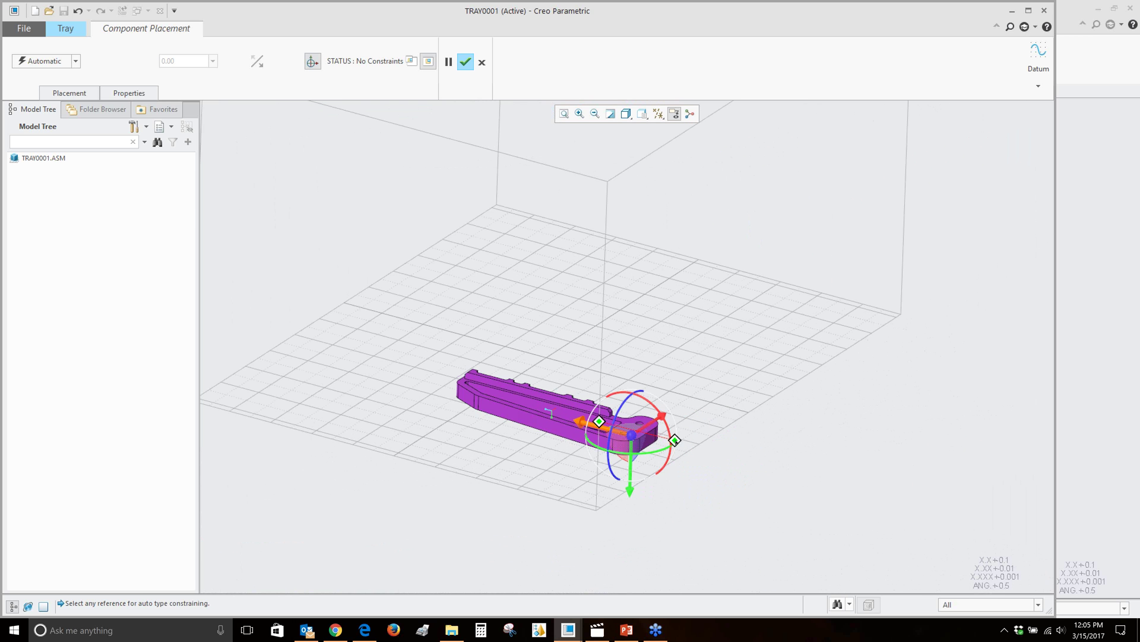
click(65, 92)
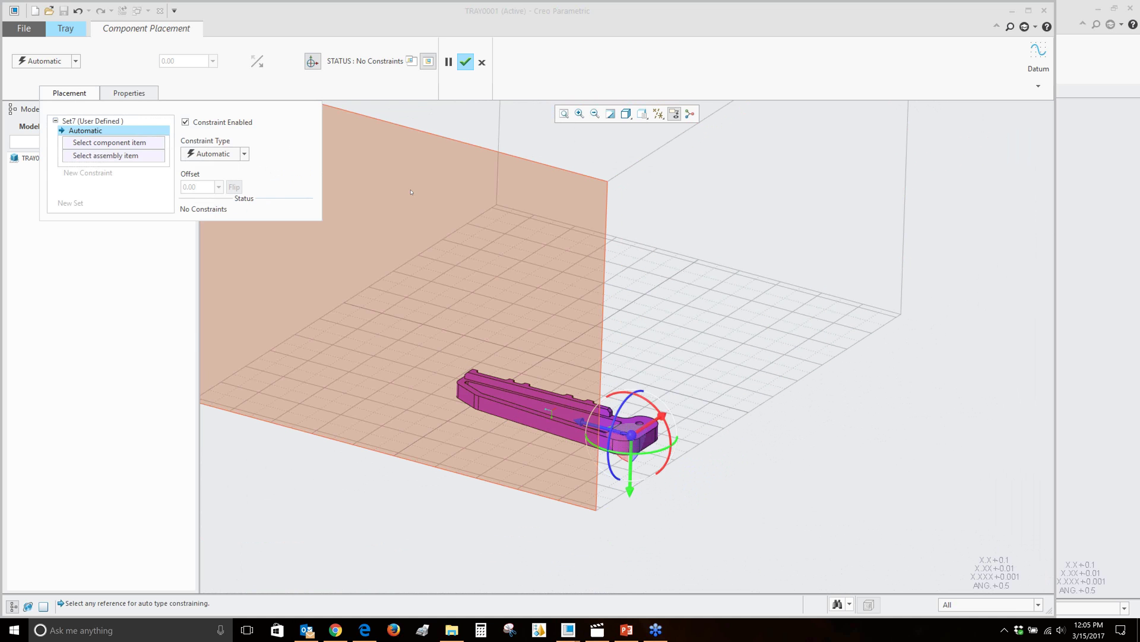
click(71, 95)
scroll(430, 193, down, 3)
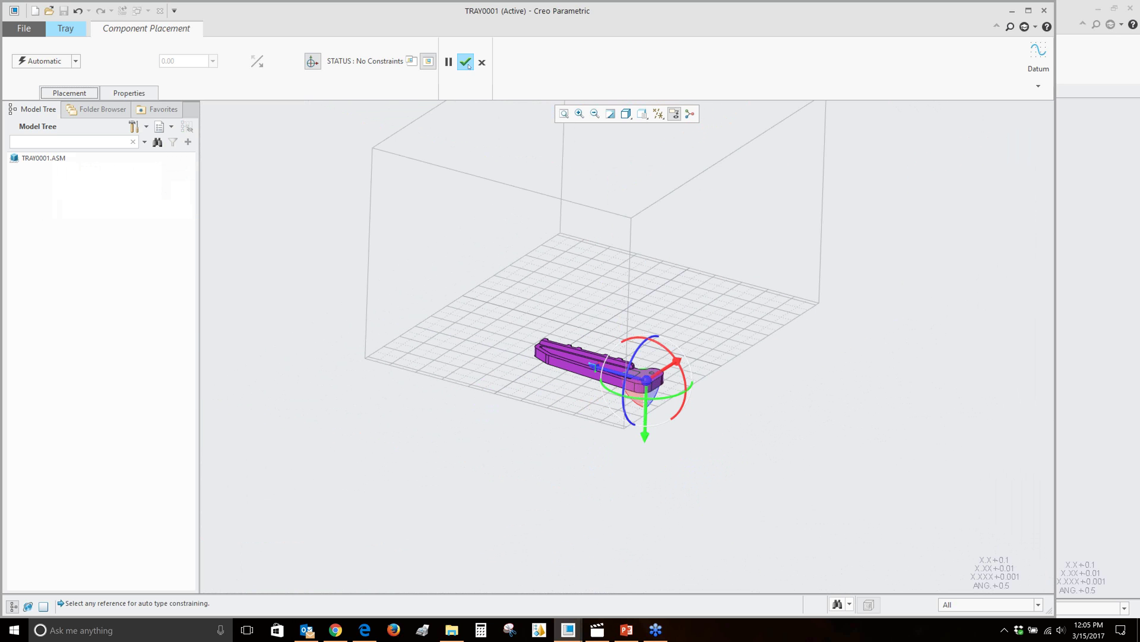
middle_click(659, 356)
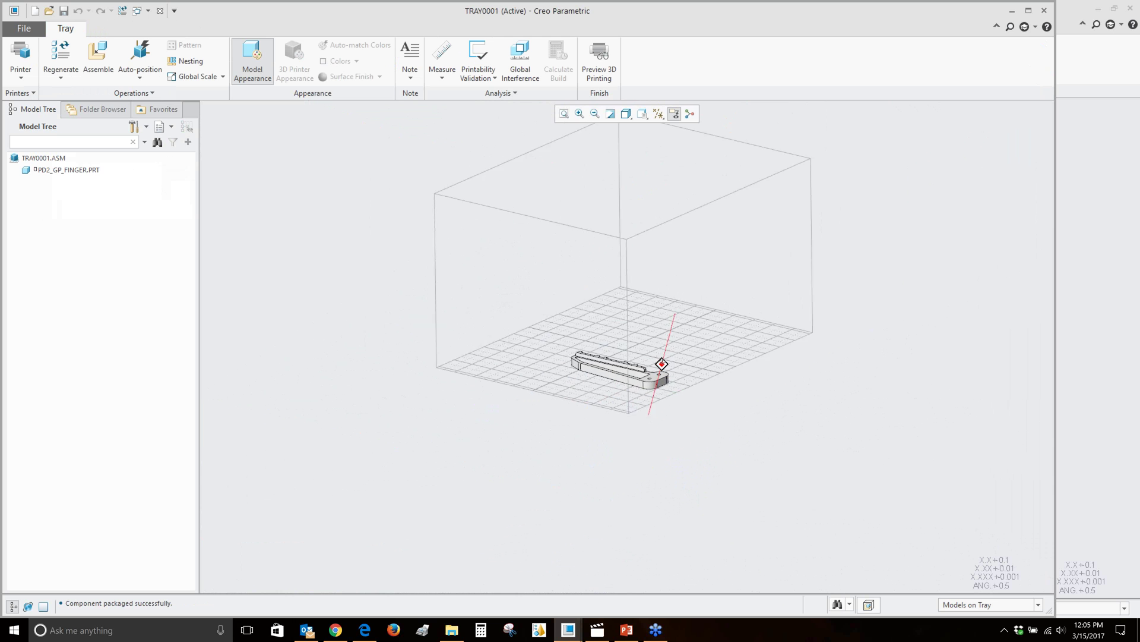
Auto-position the finger on the print tray.
scroll(655, 357, up, 1)
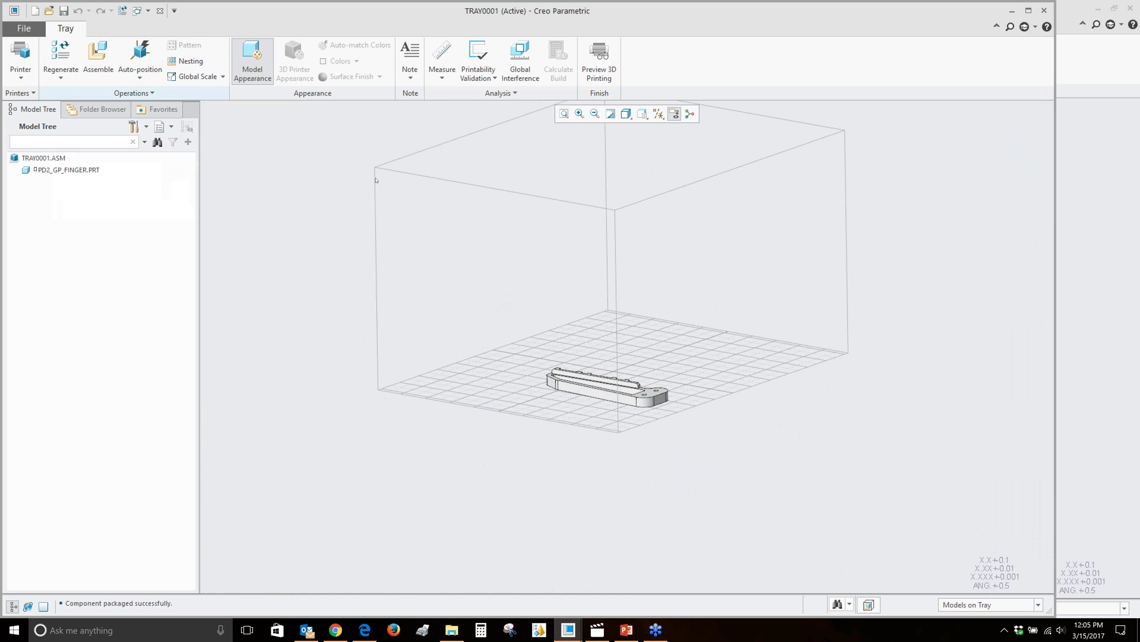
click(147, 52)
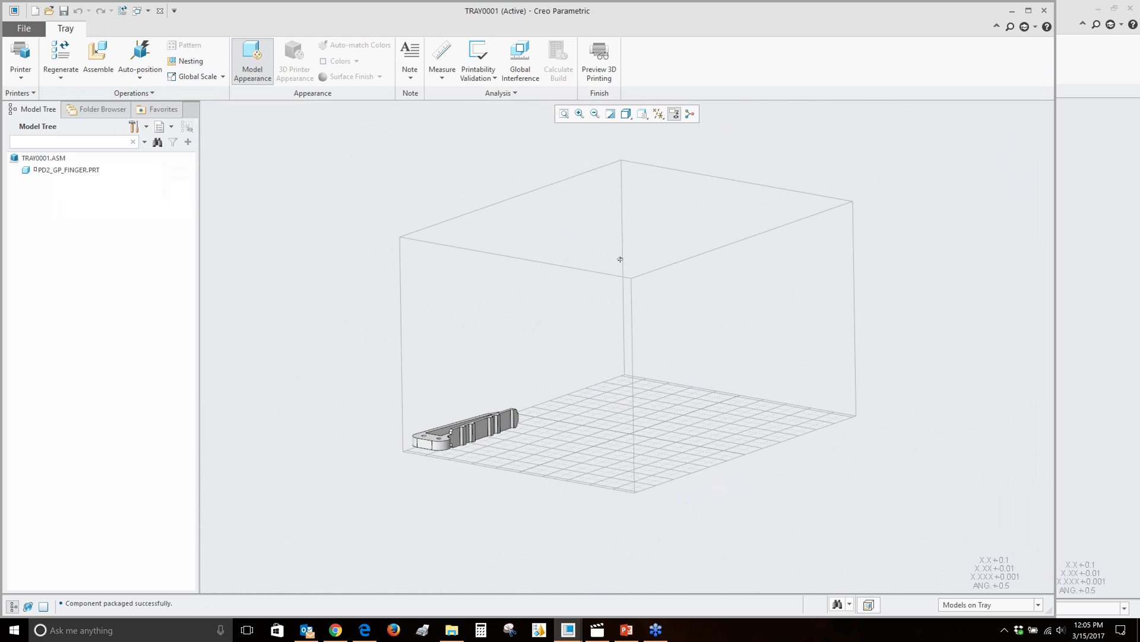
mouse_move(618, 263)
middle_down()
mouse_move(616, 280)
mouse_move(628, 275)
middle_up()
scroll(628, 275, up, 2)
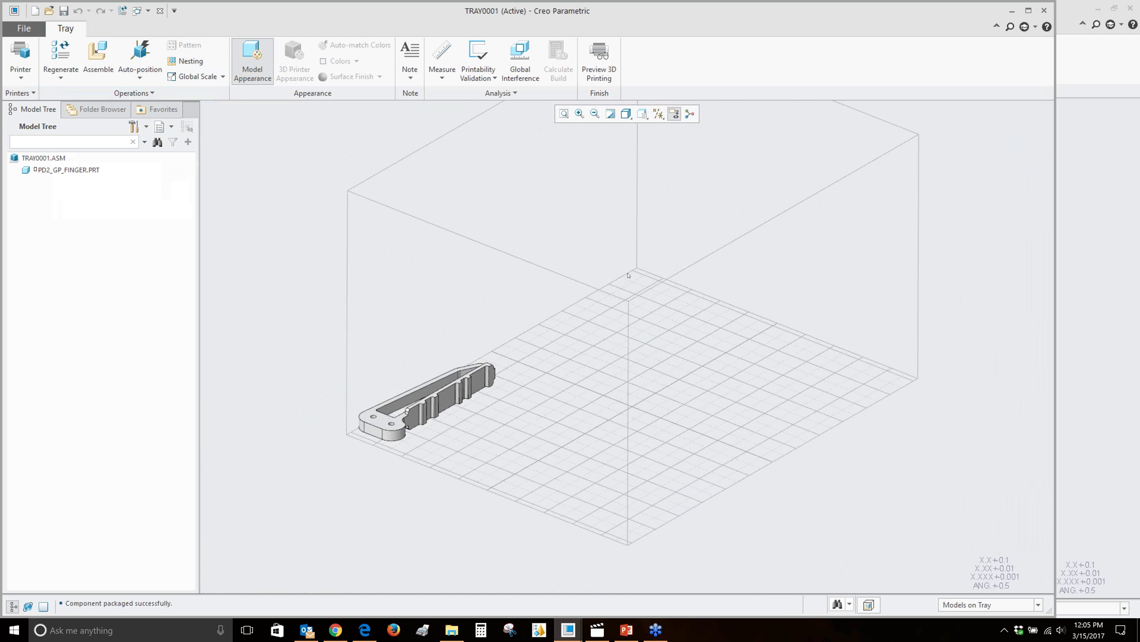
Examine the finger's position in the tray corner from above and up close.
mouse_move(511, 380)
middle_down()
mouse_move(488, 427)
mouse_move(499, 440)
mouse_move(482, 484)
middle_up()
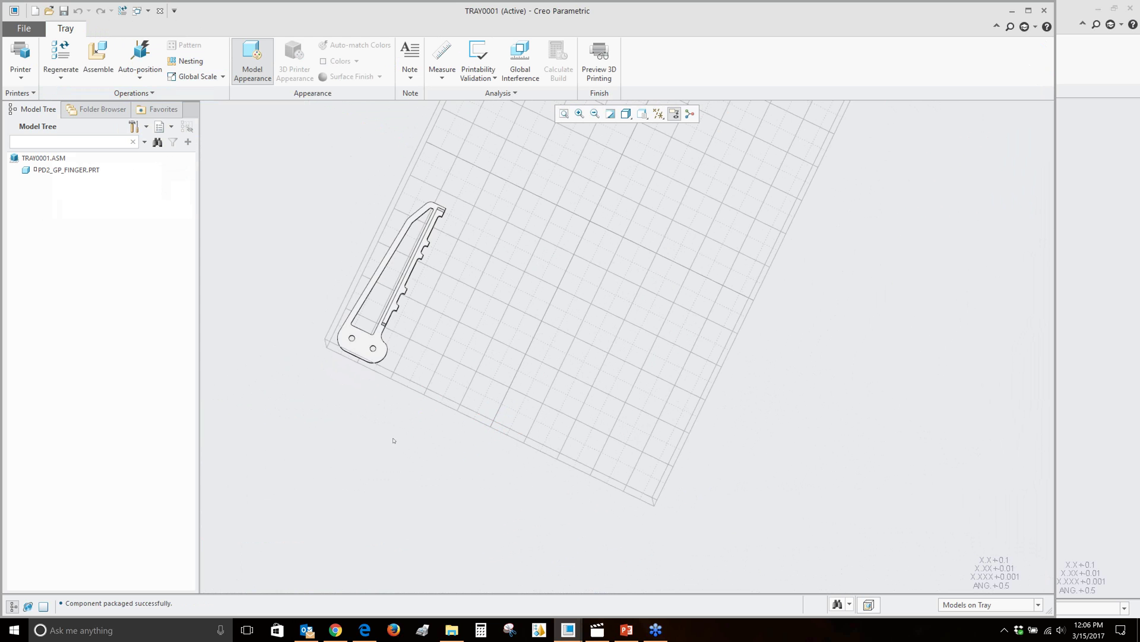
scroll(393, 440, up, 3)
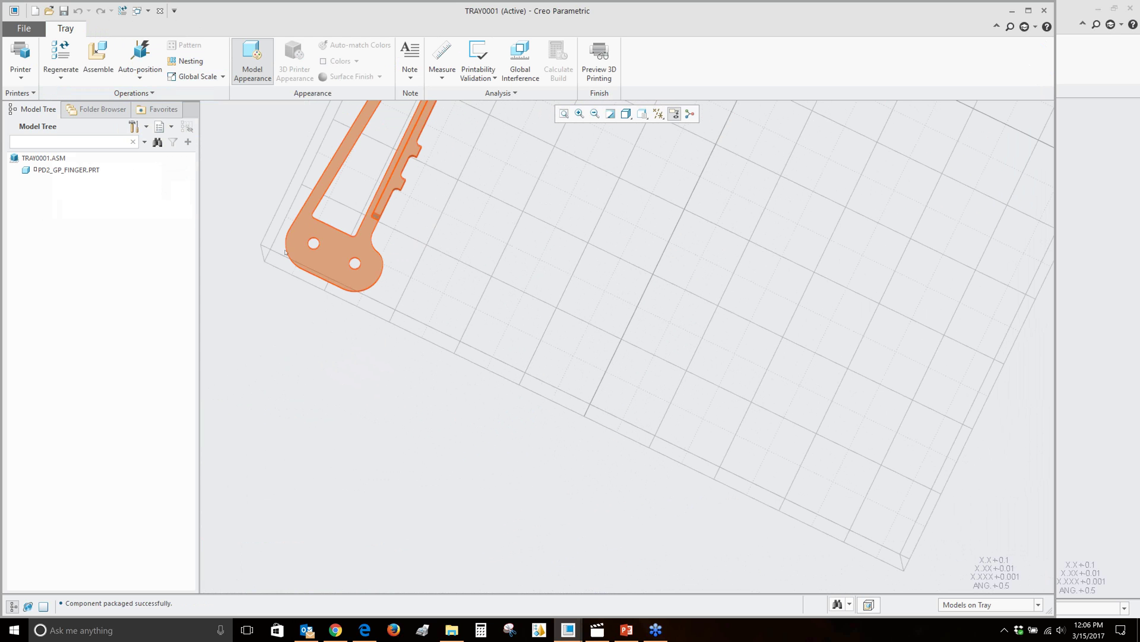
middle_drag(309, 279, 326, 300)
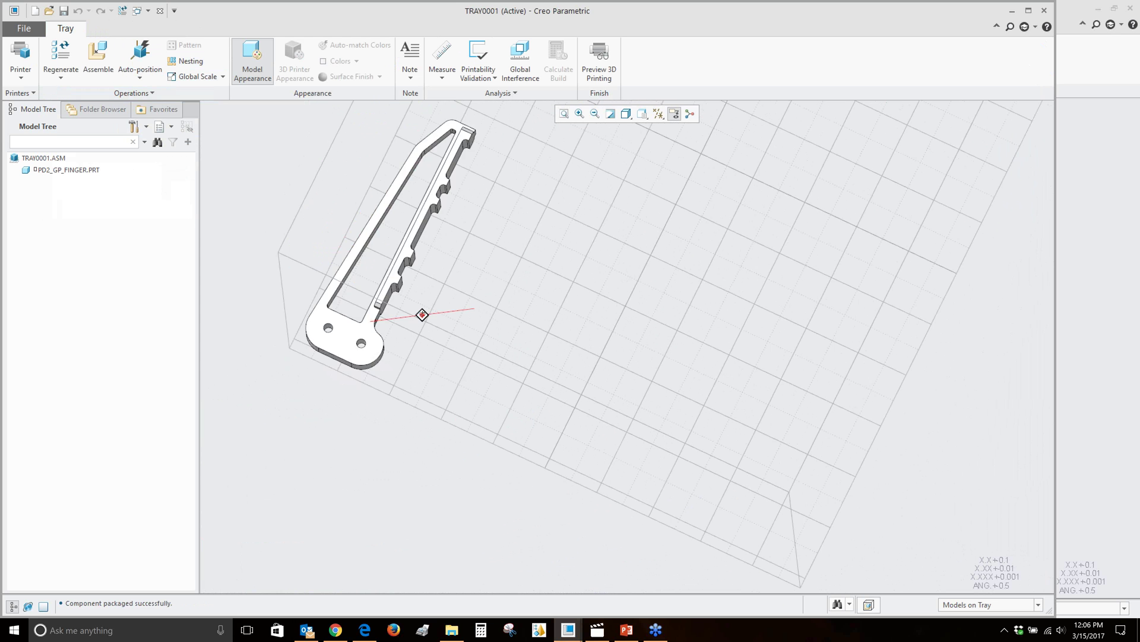
key(ctrl+d)
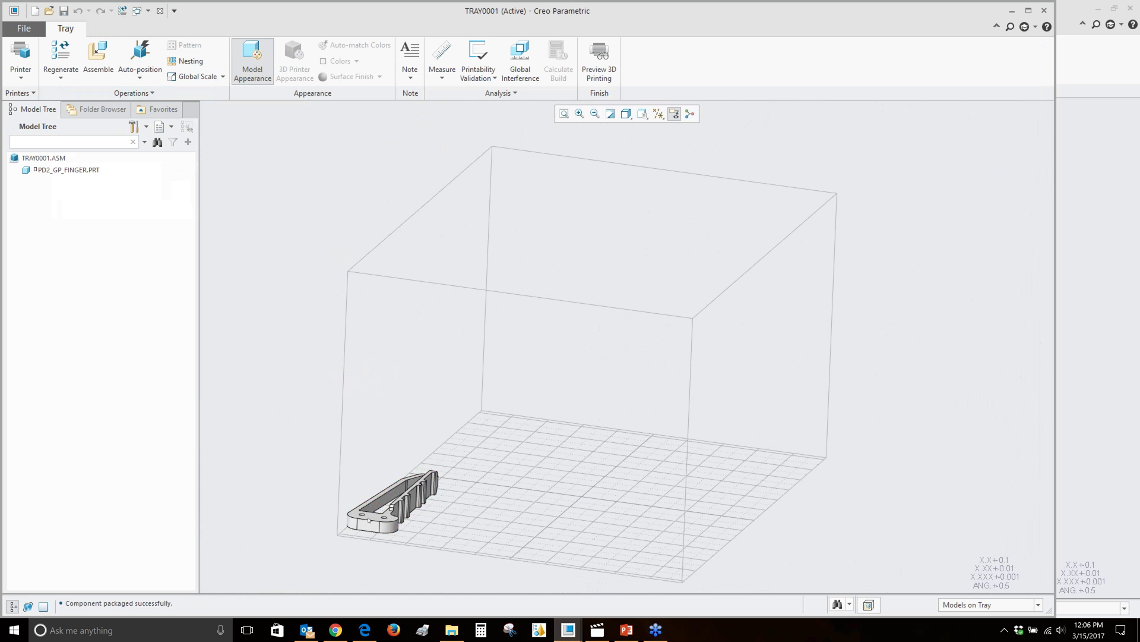
scroll(380, 519, up, 5)
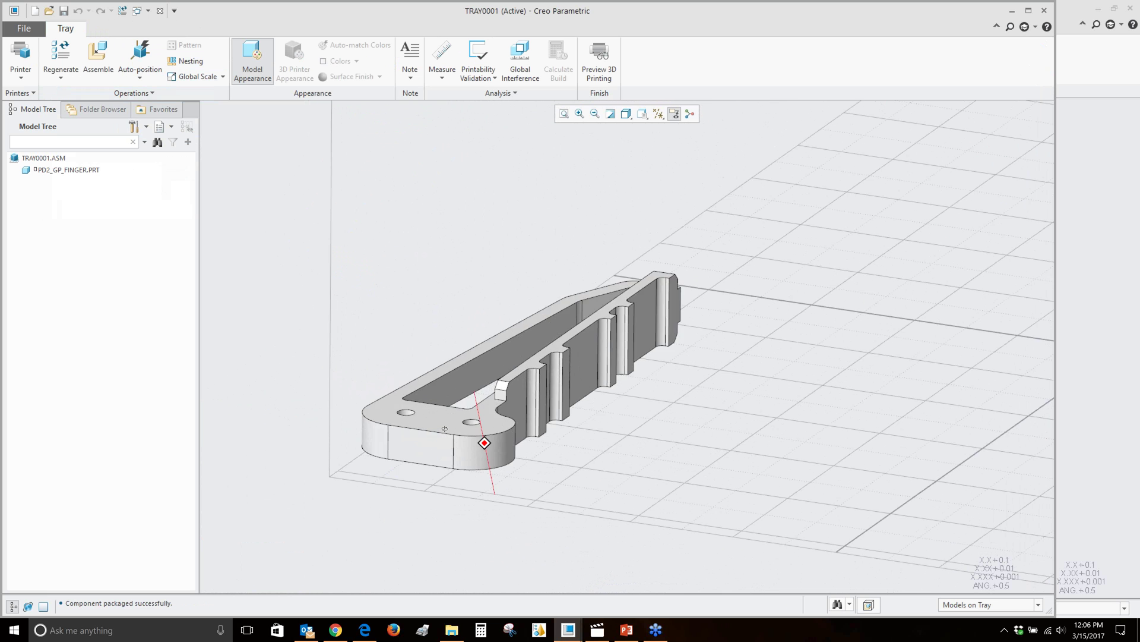
scroll(445, 428, up, 2)
scroll(445, 428, down, 3)
shift+middle_drag(445, 428, 380, 390)
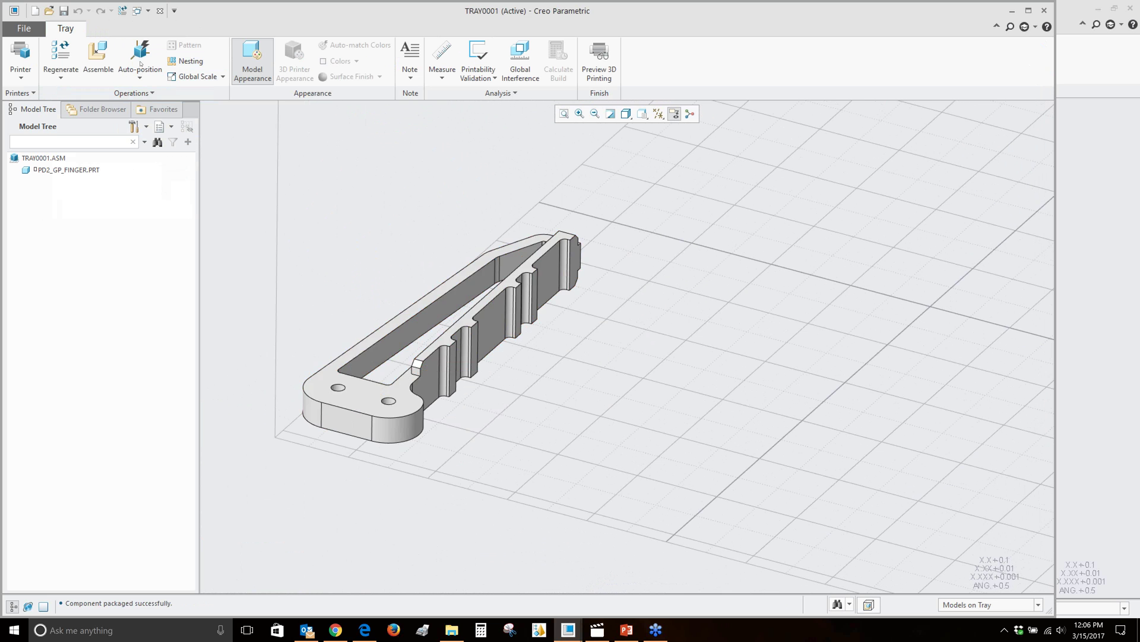
Pattern the finger across the tray floor with a Fill pattern on Sketch 1 at 52.70 spacing and review the copies.
click(39, 112)
click(55, 171)
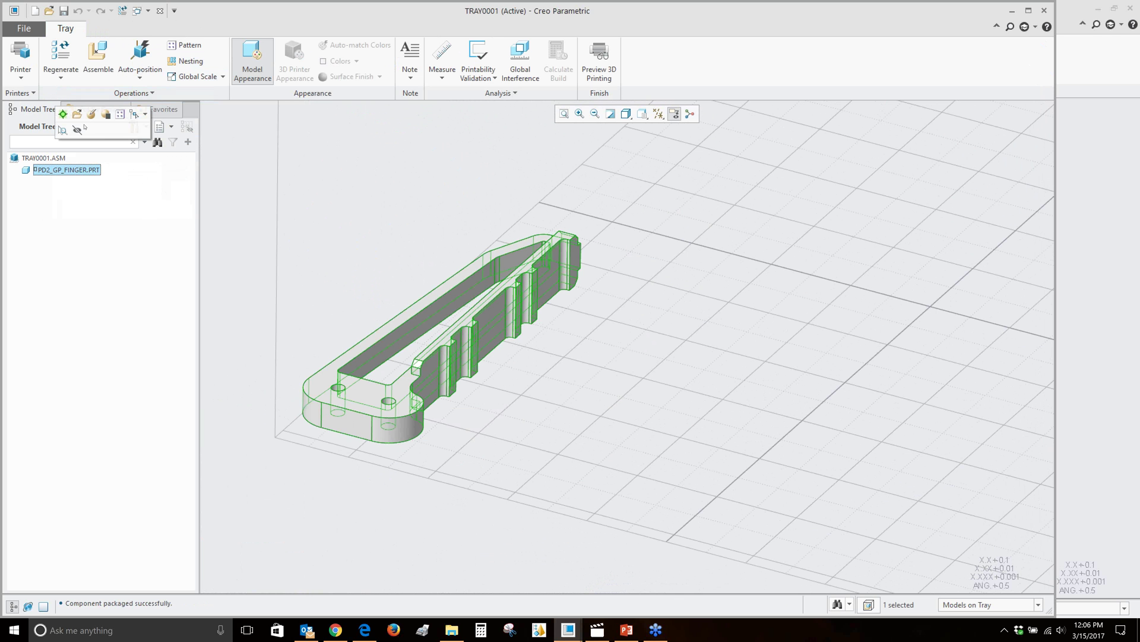
click(120, 113)
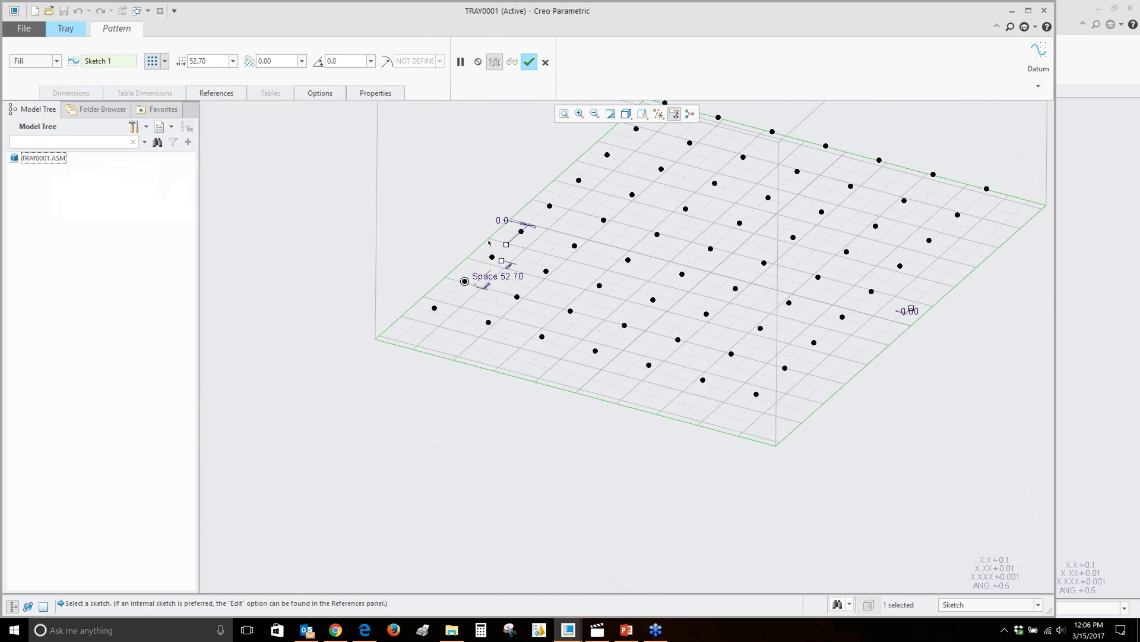
double_click(215, 60)
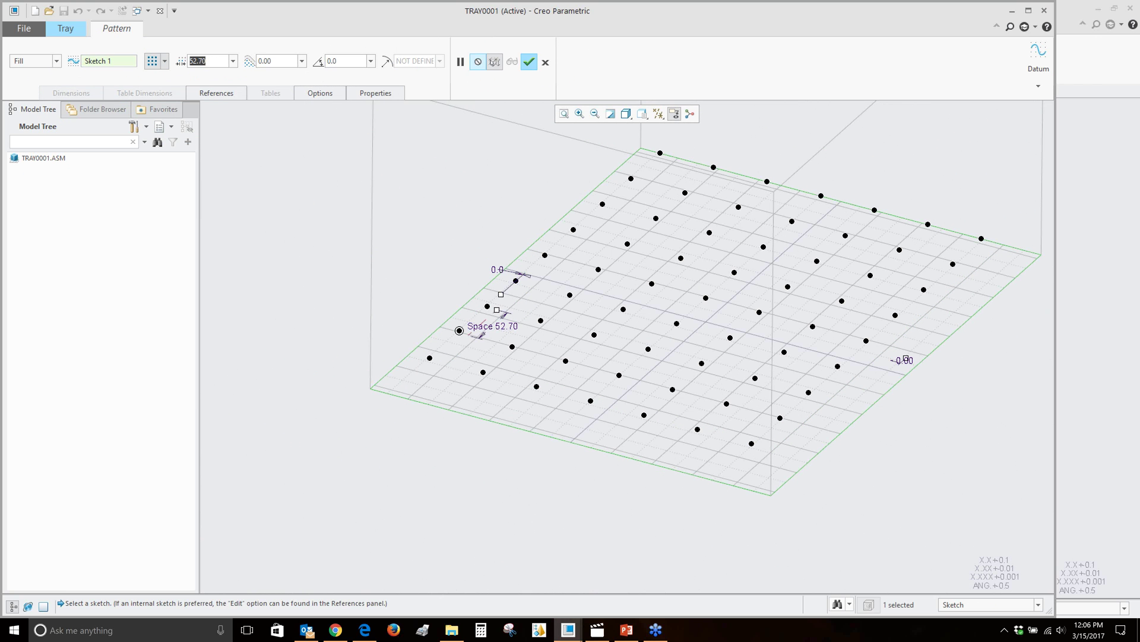
click(529, 61)
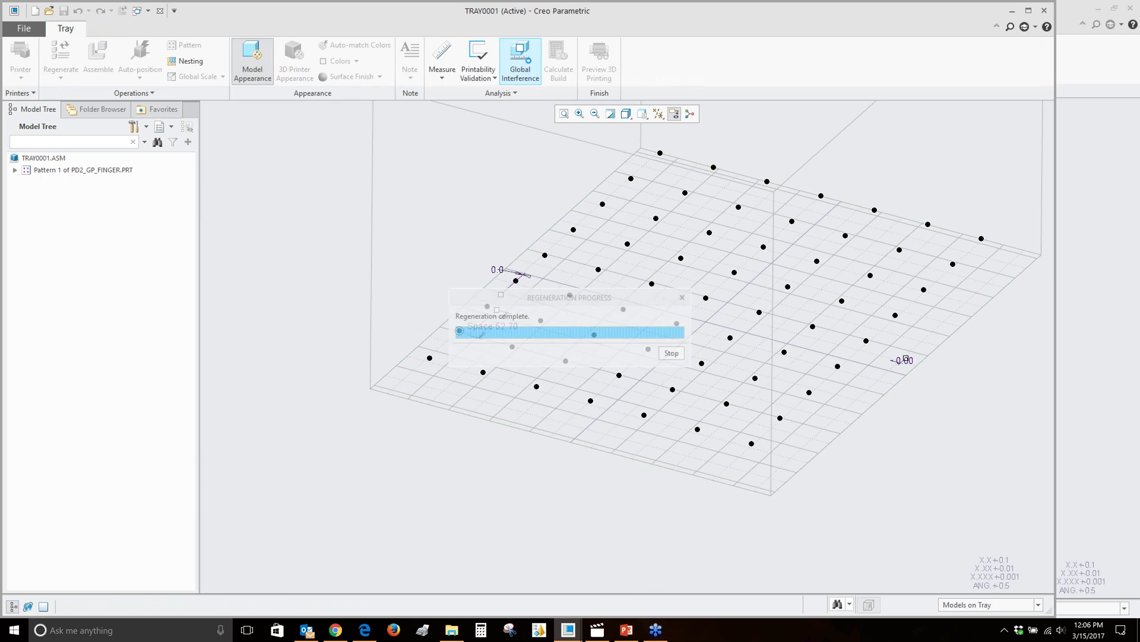
middle_drag(523, 244, 522, 243)
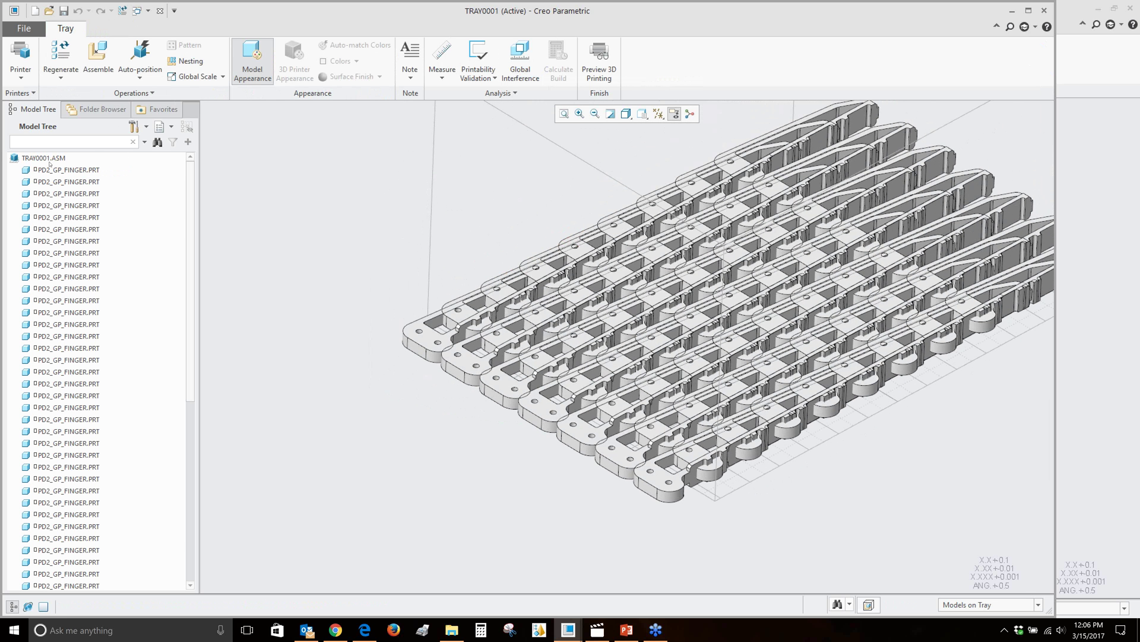
scroll(78, 238, down, 5)
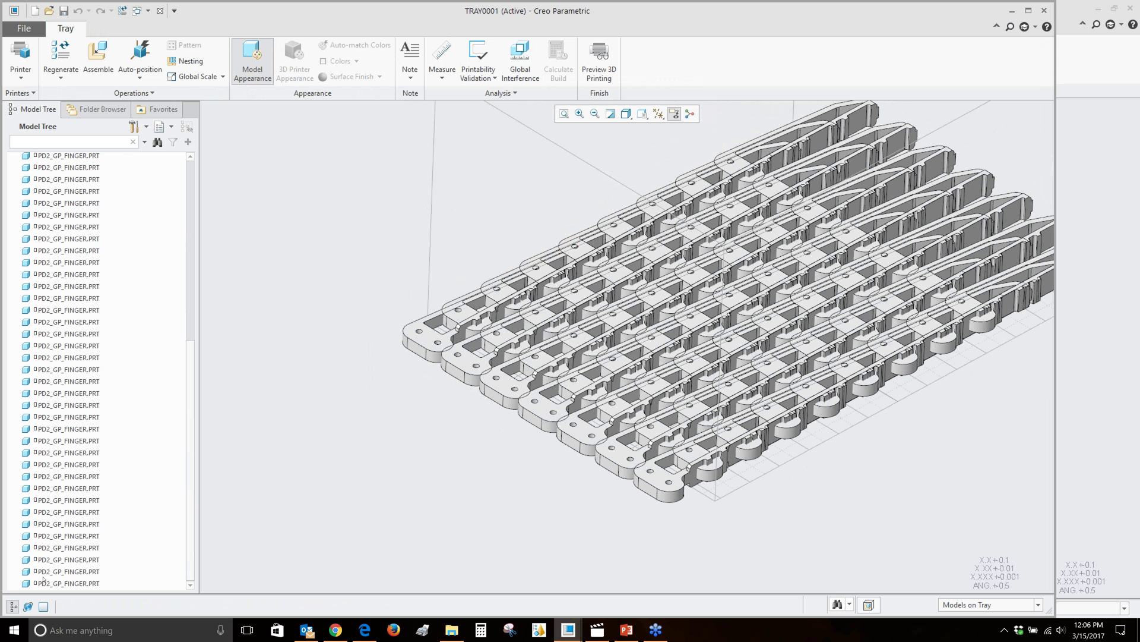
Delete every PD2_GP_FINGER.PRT copy from the tray except the first one.
click(66, 536)
scroll(79, 255, up, 5)
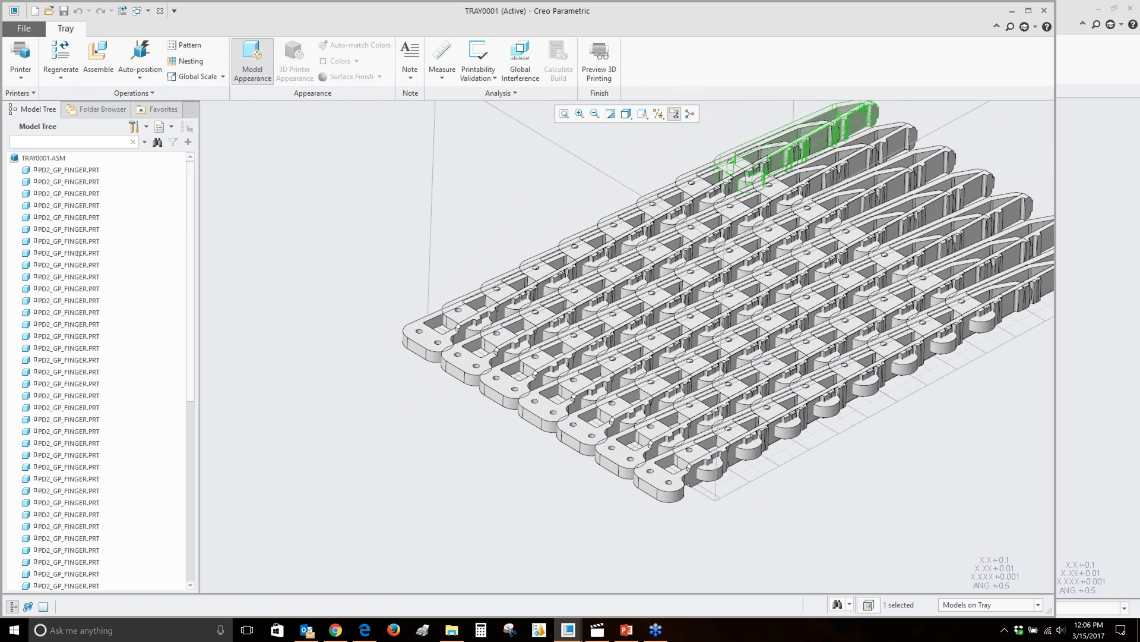
shift+click(62, 182)
right_click(63, 182)
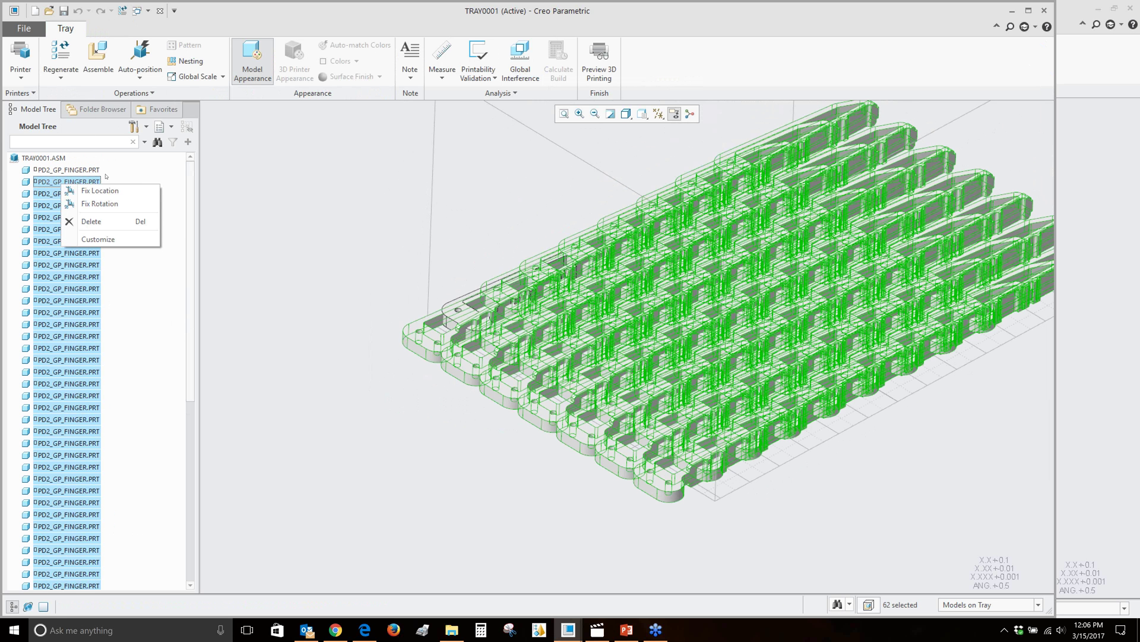
click(91, 222)
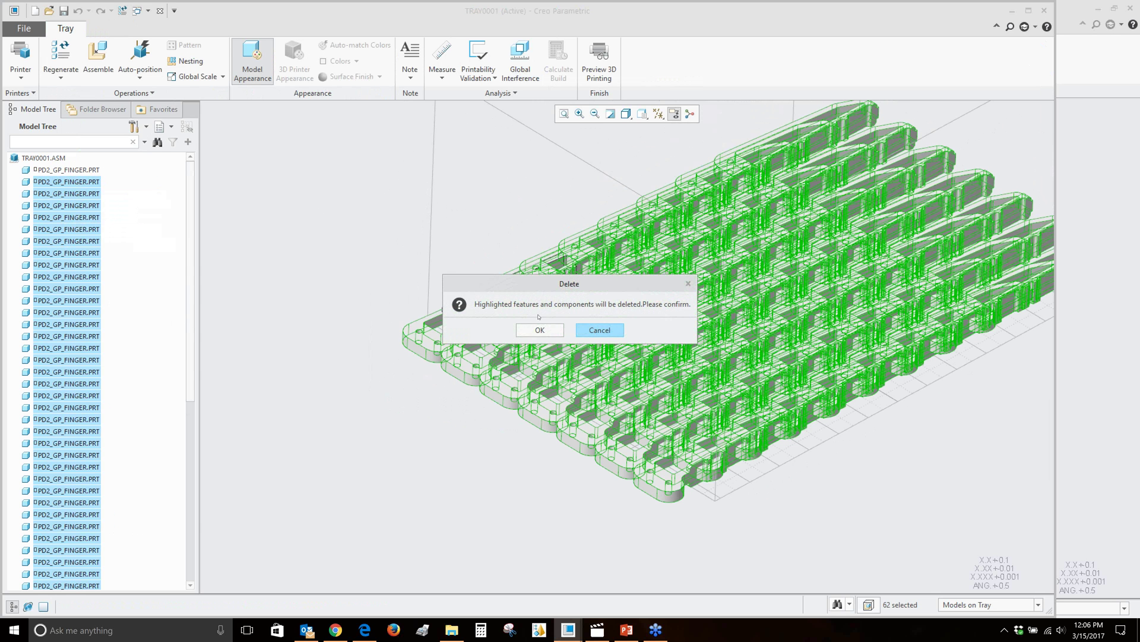
click(534, 328)
Assemble a second pd2_gp_finger.prt, move it over the far part of the tray floor, and accept it without constraints.
shift+middle_drag(372, 266, 394, 292)
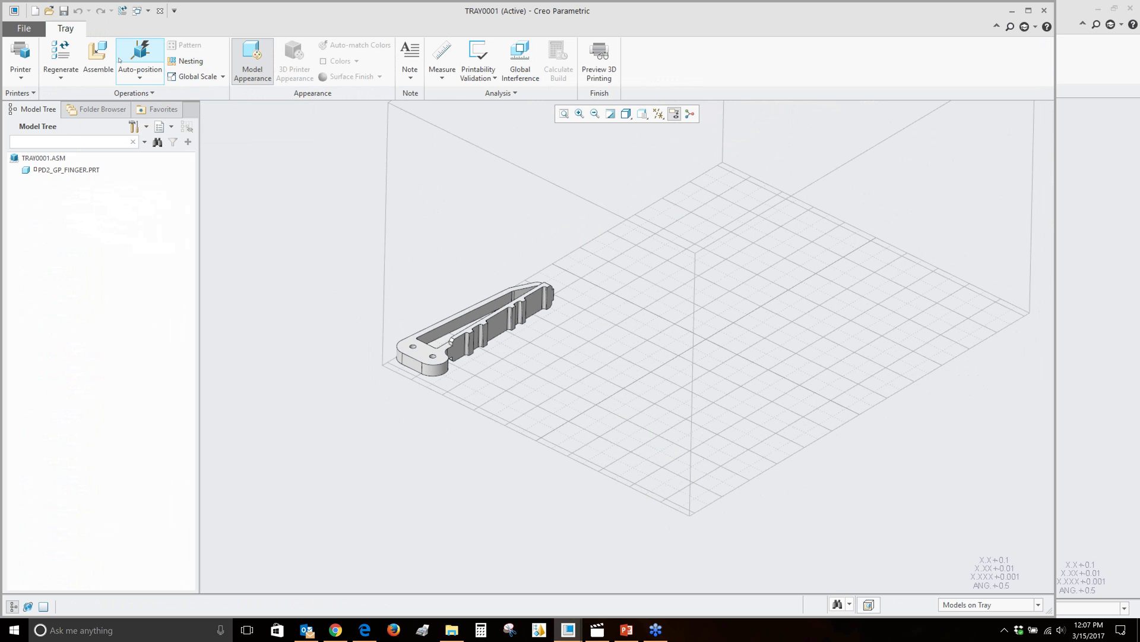
click(98, 58)
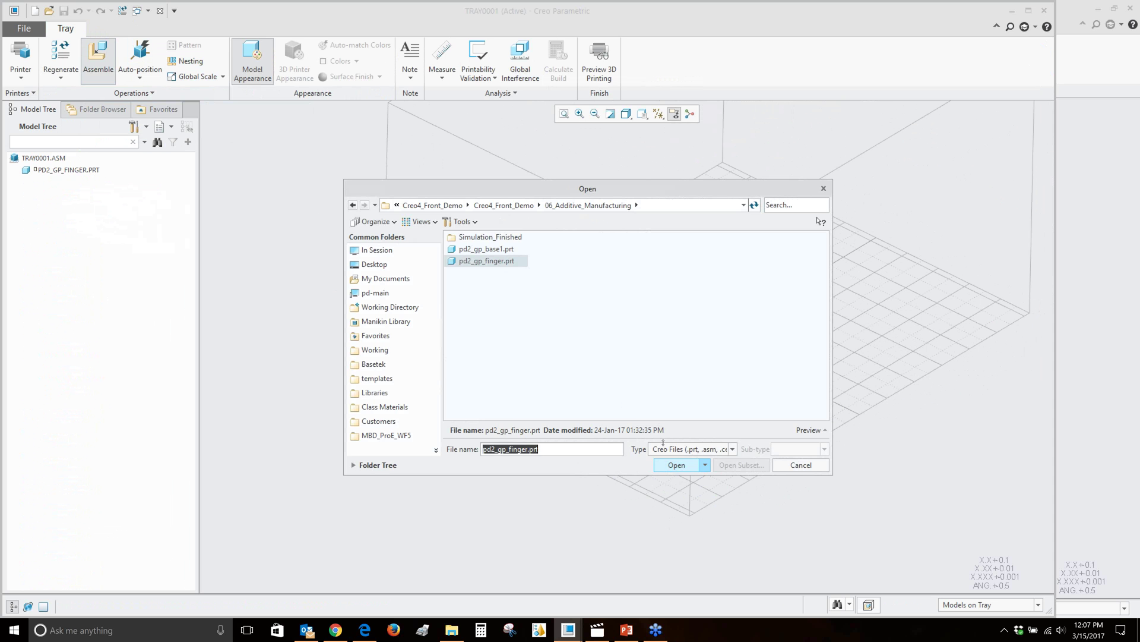
click(677, 465)
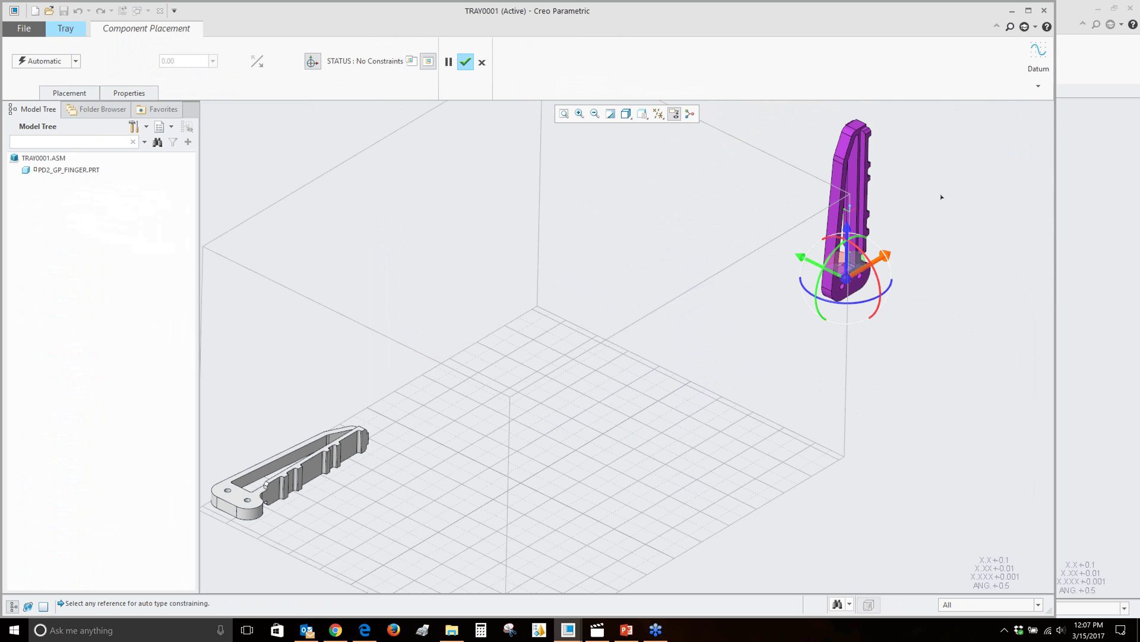
drag(835, 262, 560, 420)
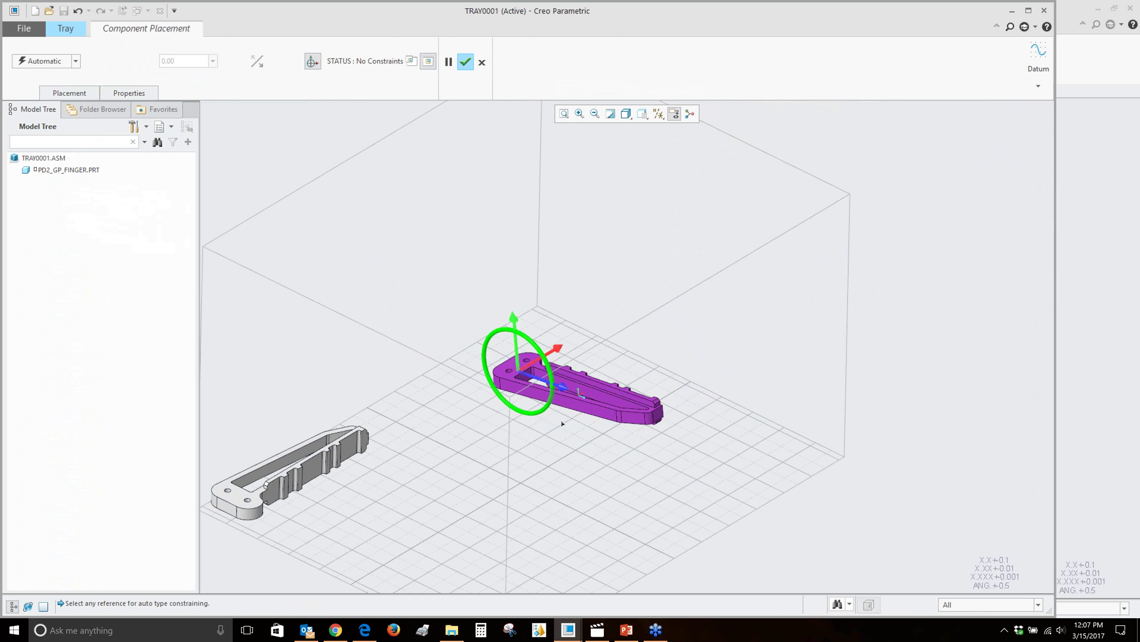
shift+middle_drag(484, 430, 540, 410)
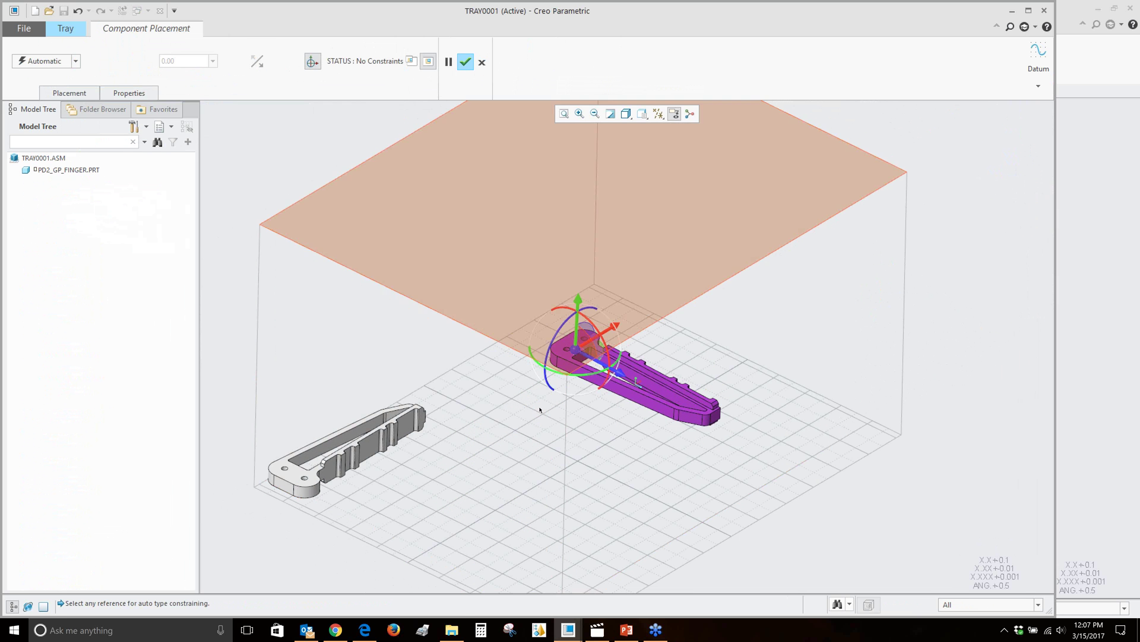
click(467, 62)
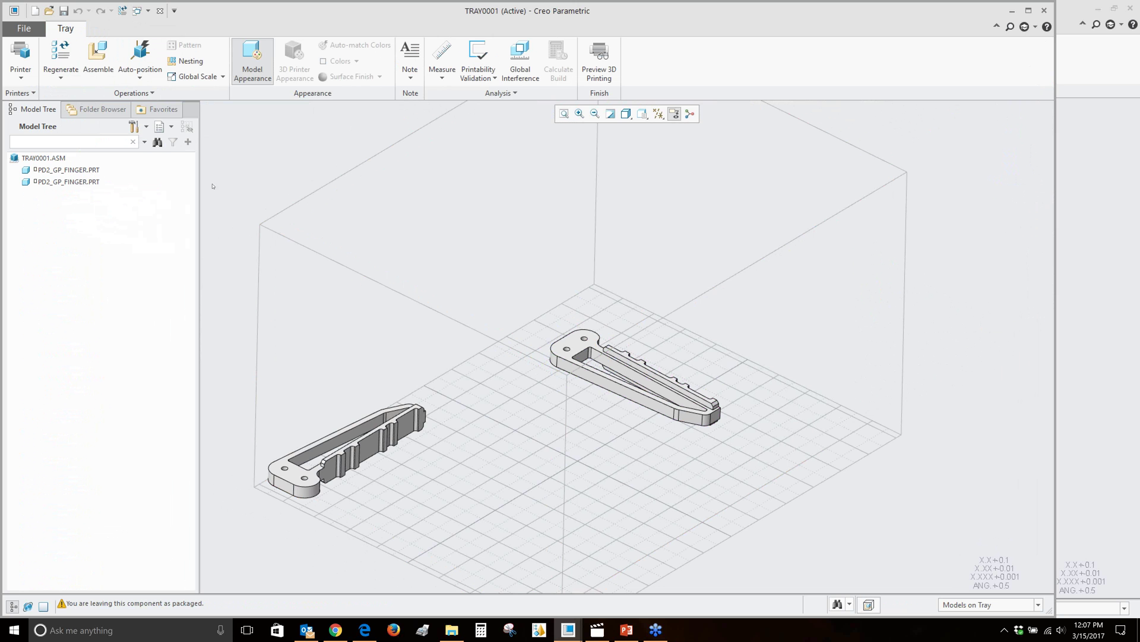
Assemble pd2_gp_base1.prt, move it between the two fingers on the tray, and accept it without constraints.
click(98, 60)
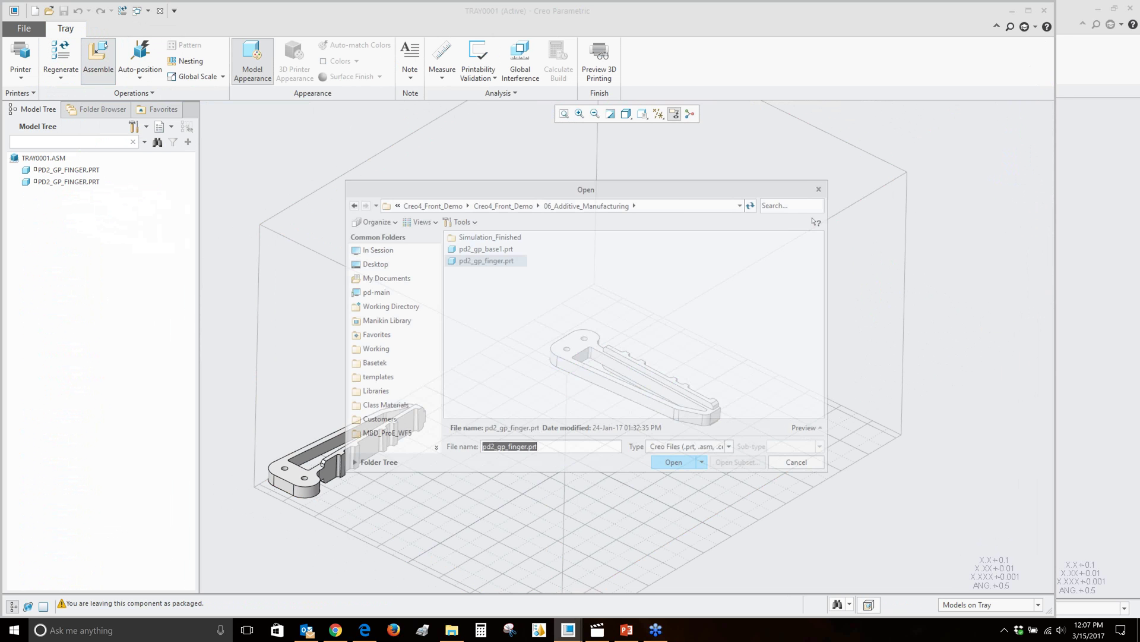
click(486, 249)
click(676, 466)
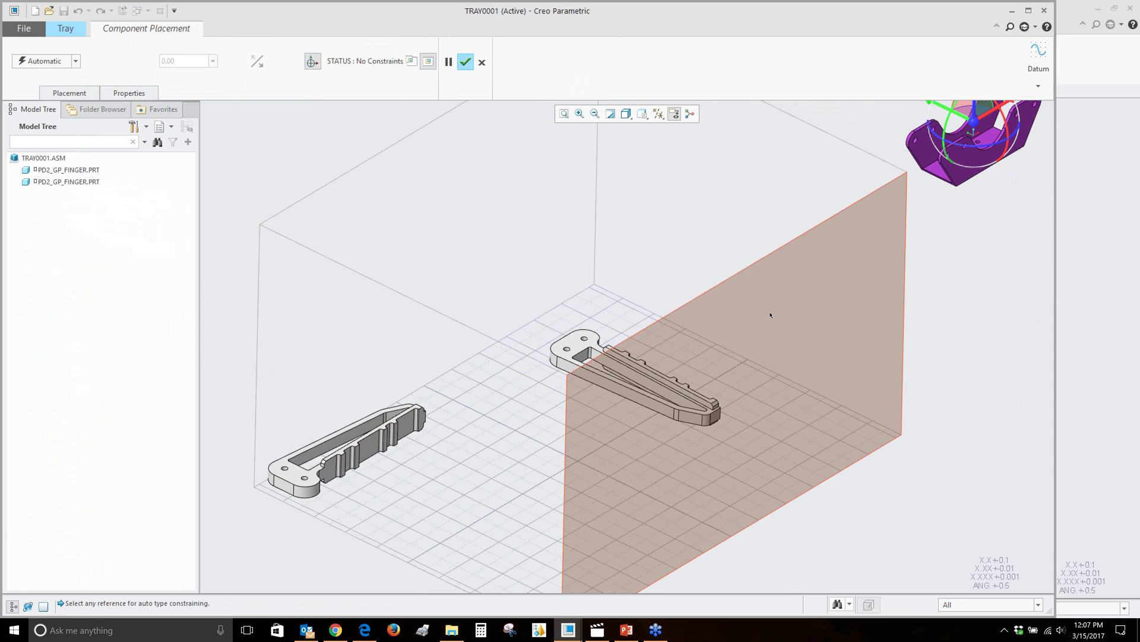
drag(898, 150, 481, 493)
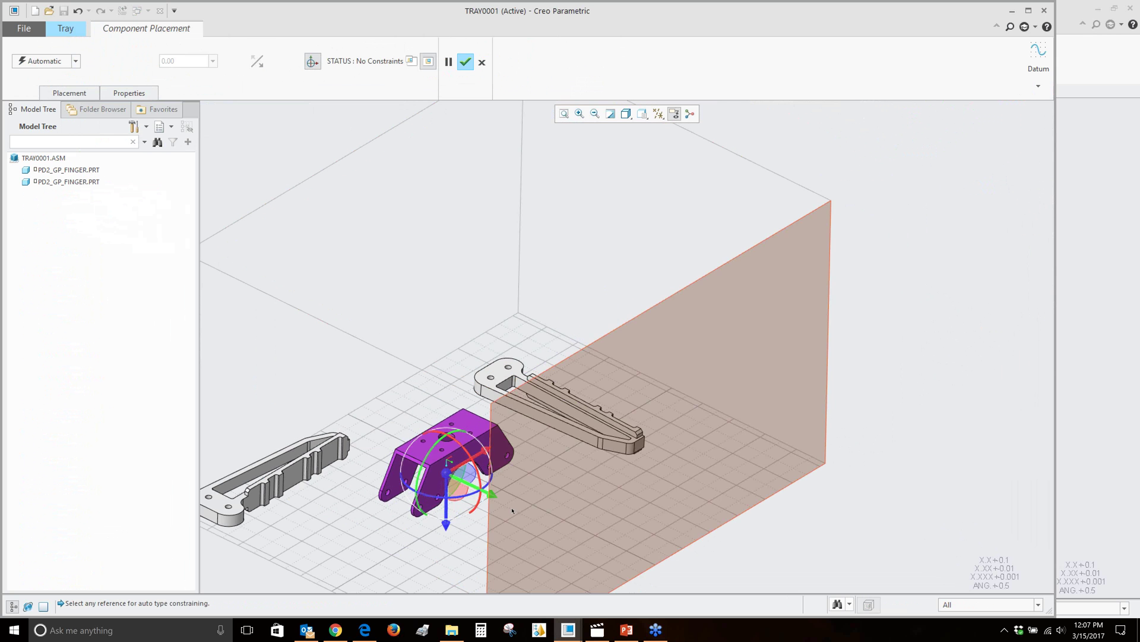
key(ctrl+d)
middle_drag(512, 511, 601, 424)
key(ctrl+d)
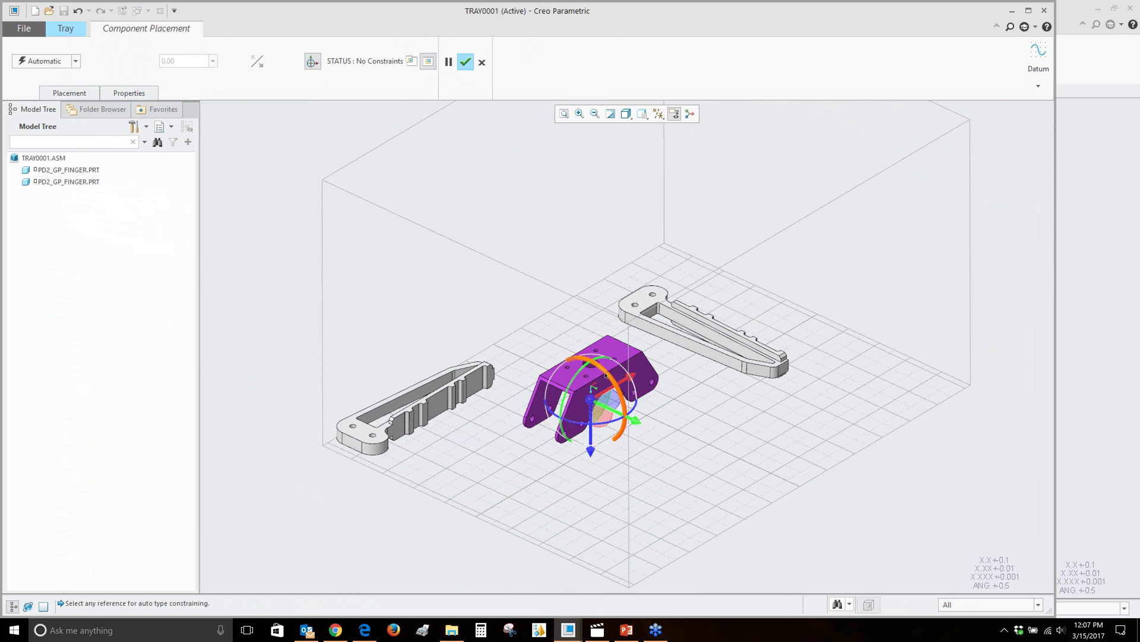
click(466, 61)
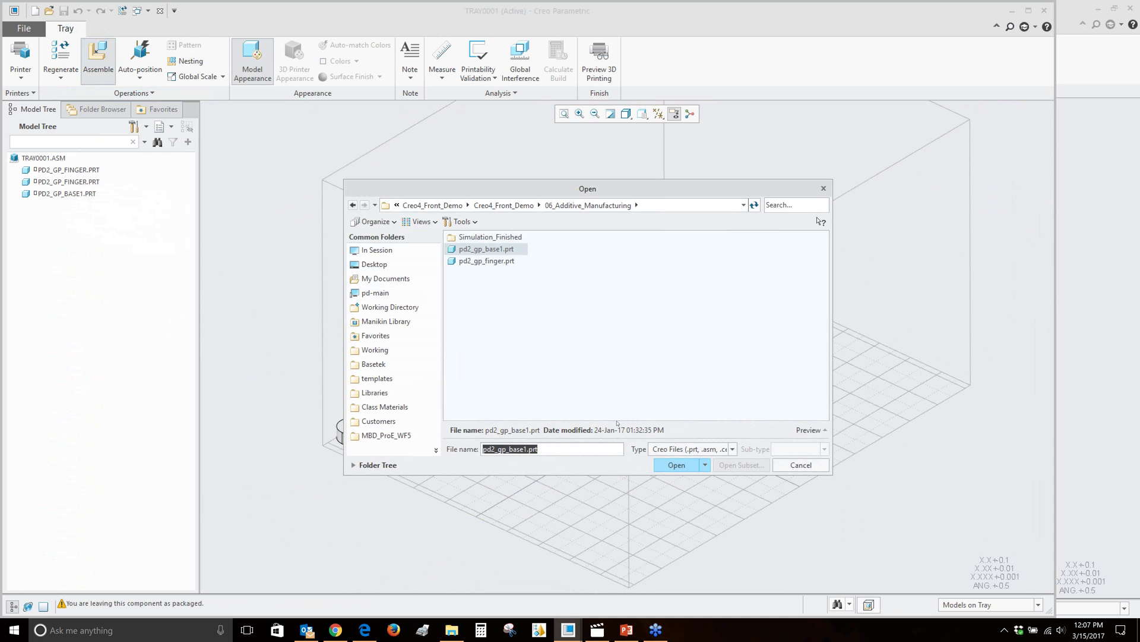
Assemble a second pd2_gp_base1.prt, move it inside the tray volume above the fingers, and accept it without constraints.
click(689, 464)
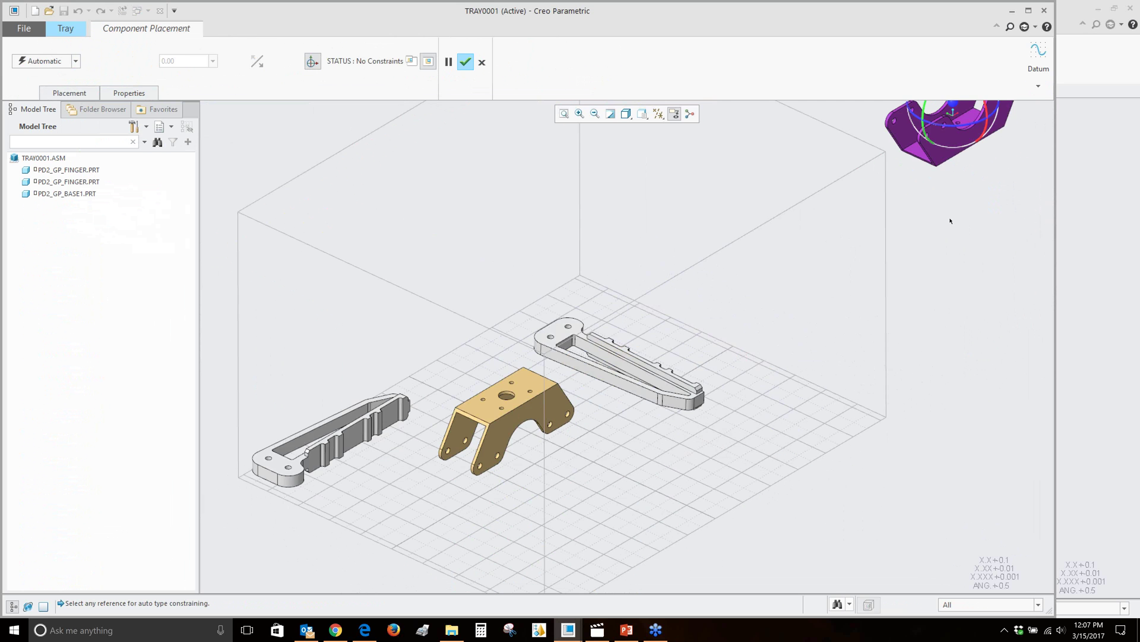
drag(906, 186, 631, 257)
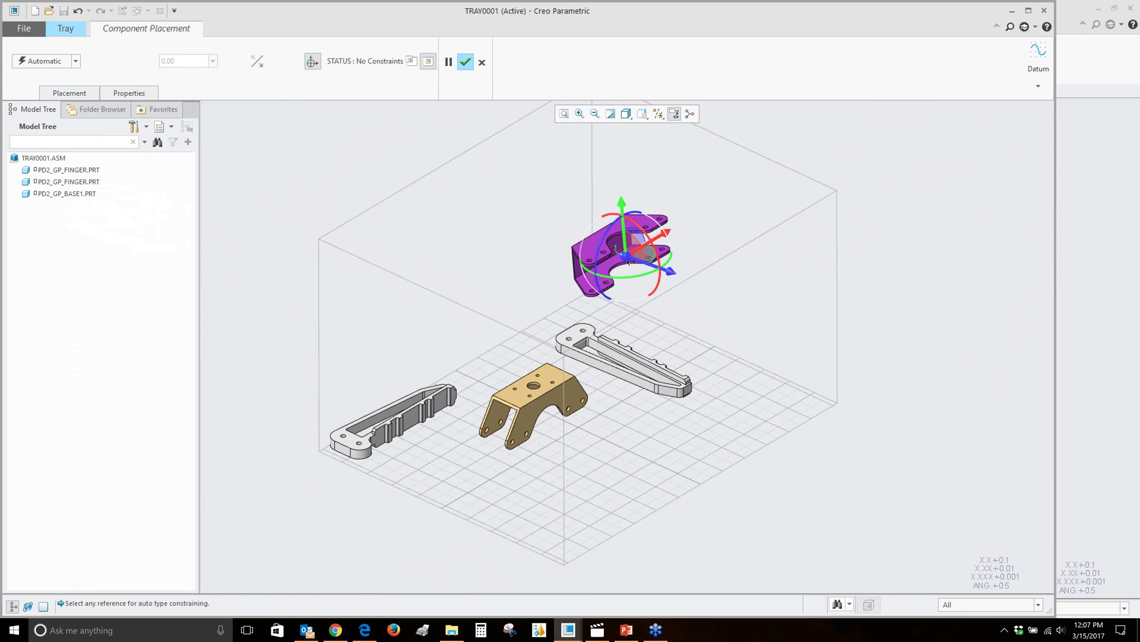
click(465, 62)
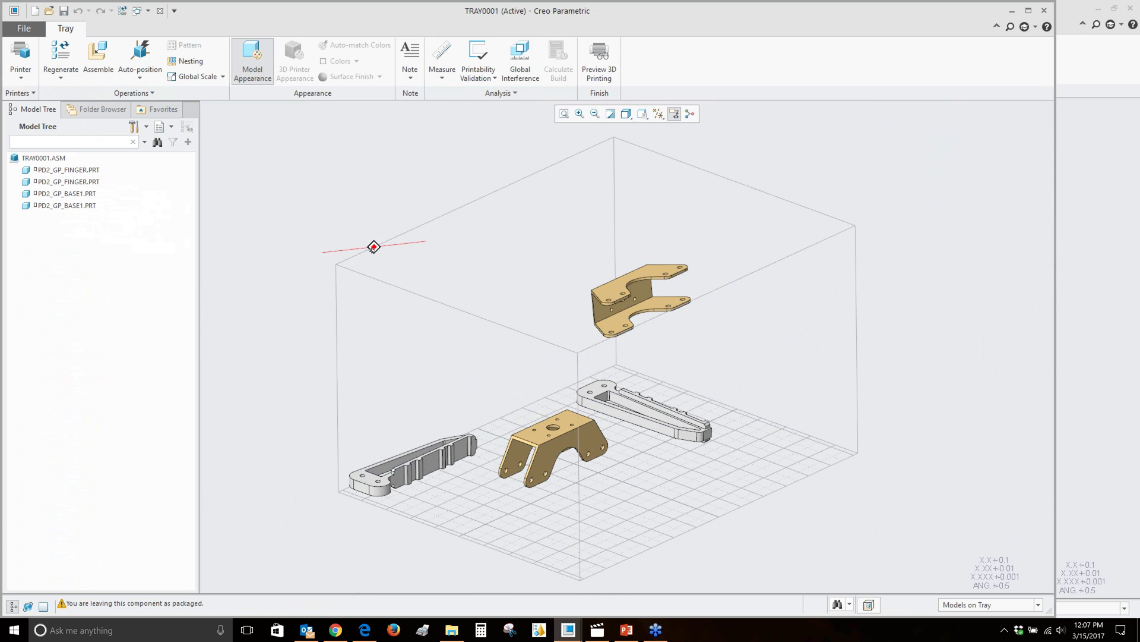
Assemble a third pd2_gp_base1.prt, move it into the tray volume beside the raised base, and accept it without constraints.
click(97, 52)
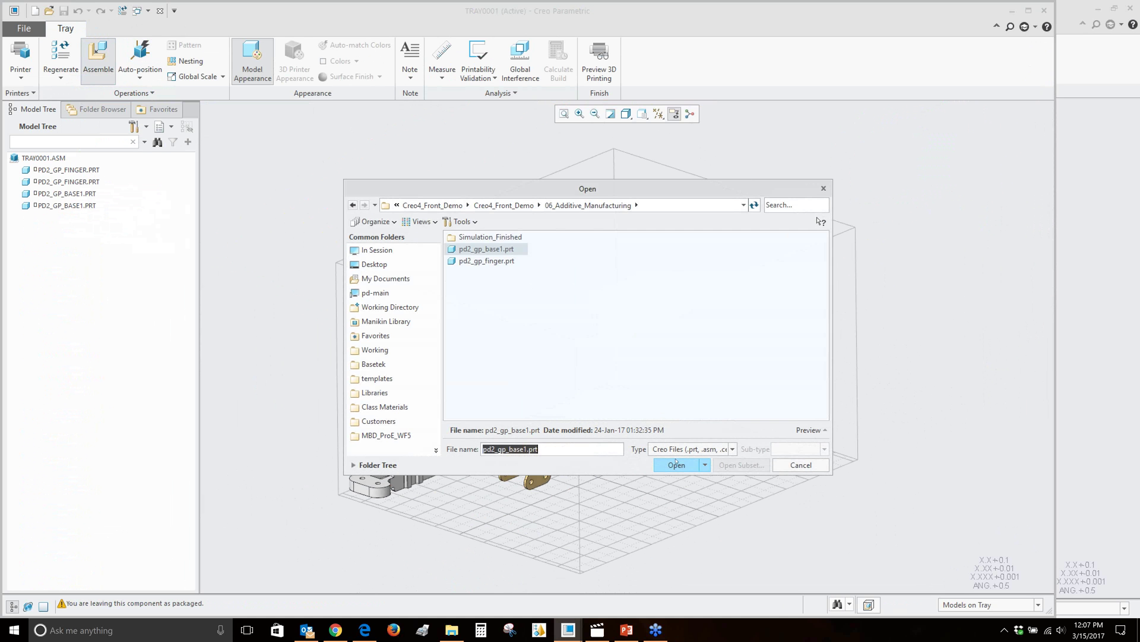
click(676, 464)
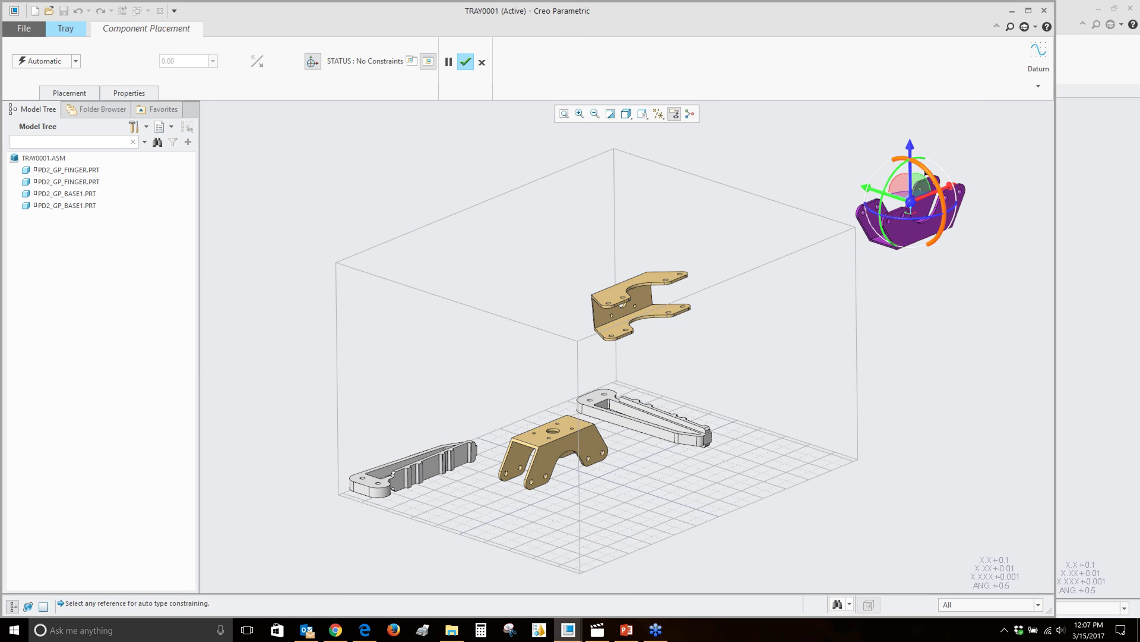
drag(925, 172, 948, 236)
drag(903, 199, 750, 362)
mouse_move(750, 362)
middle_down()
mouse_move(736, 387)
mouse_move(762, 381)
middle_up()
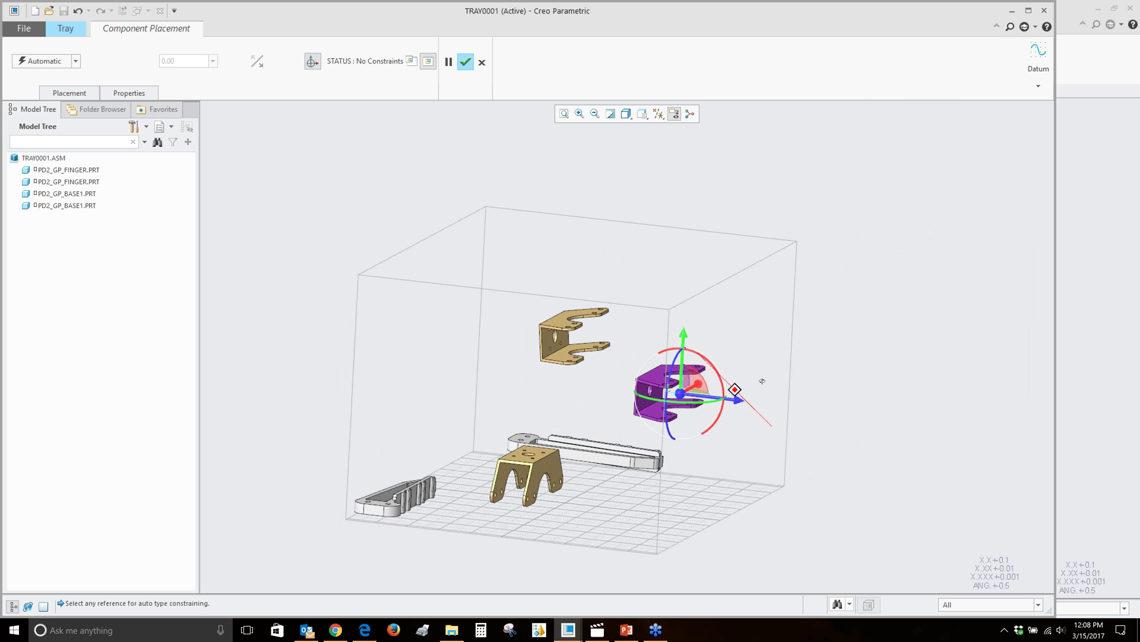
click(467, 62)
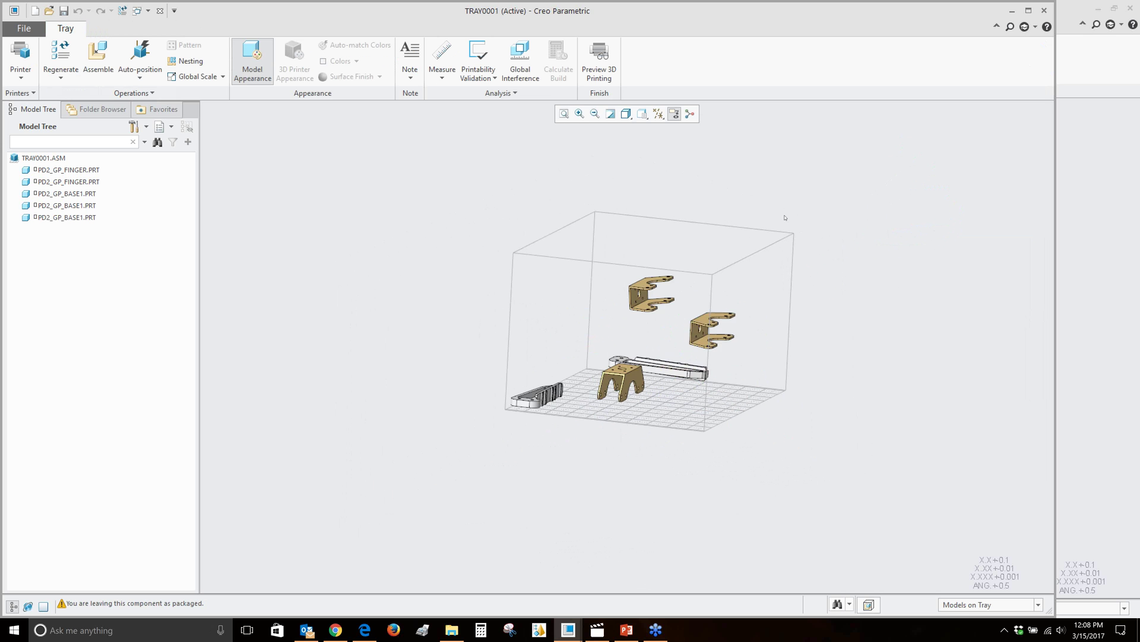
Auto-position the two fingers and three bases on the print tray.
mouse_move(785, 218)
middle_down()
mouse_move(804, 211)
mouse_move(792, 224)
middle_up()
scroll(797, 216, up, 2)
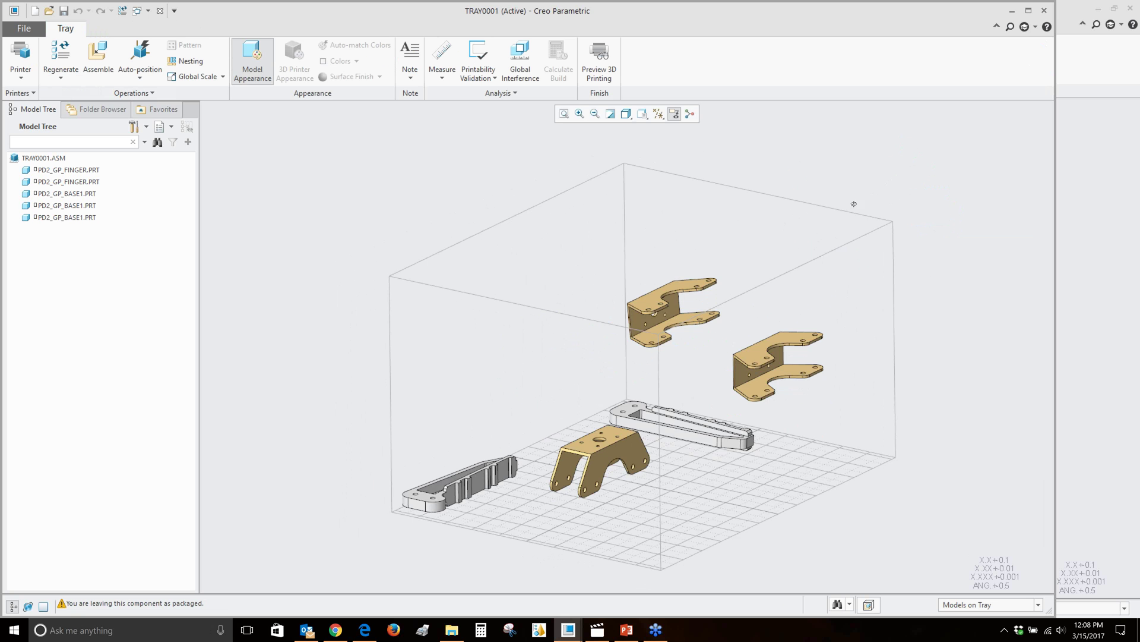
middle_drag(853, 204, 864, 206)
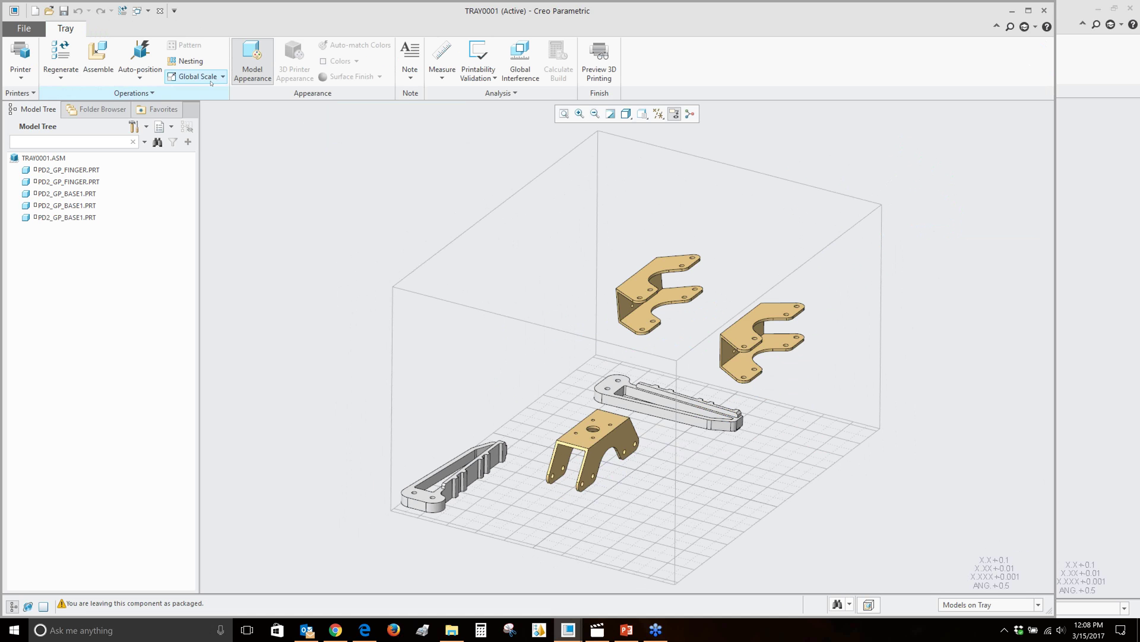
click(141, 52)
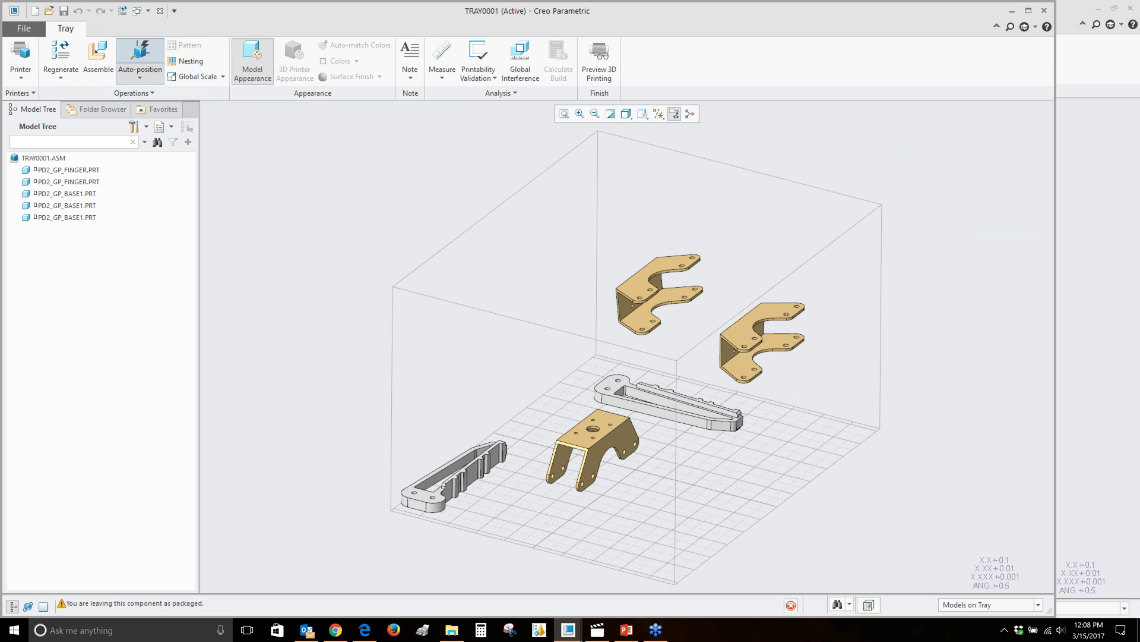
Examine the auto-positioned fingers and bases from several angles, checking their spacing and how they sit on the tray floor.
mouse_move(377, 242)
middle_down()
mouse_move(398, 275)
mouse_move(425, 248)
mouse_move(410, 243)
middle_up()
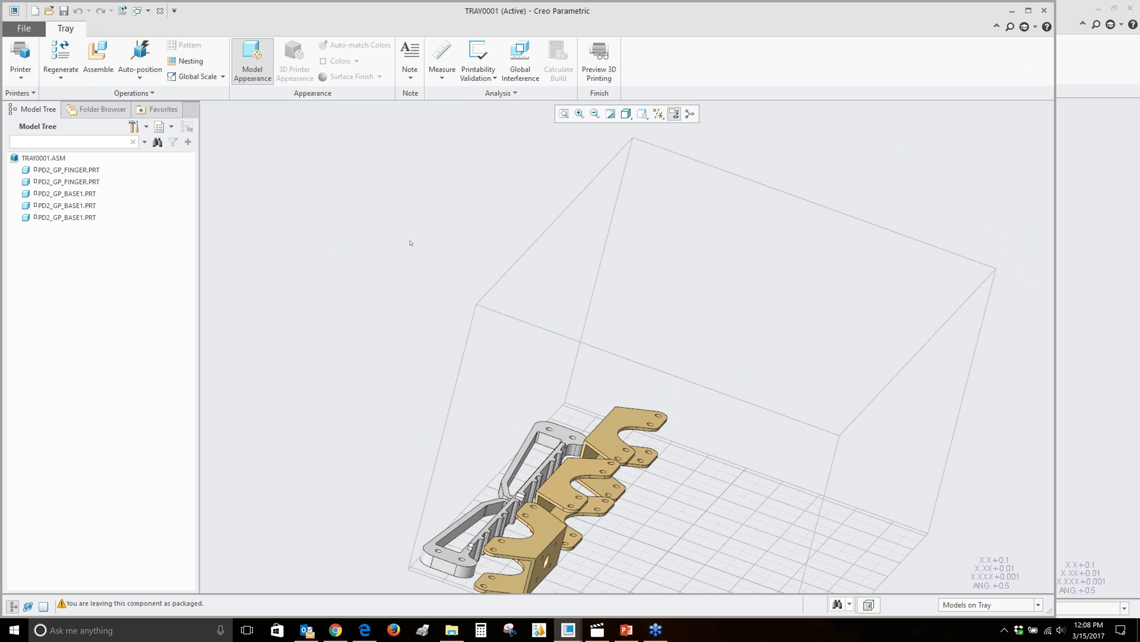
shift+middle_drag(574, 286, 693, 351)
scroll(676, 385, down, 2)
scroll(751, 380, down, 5)
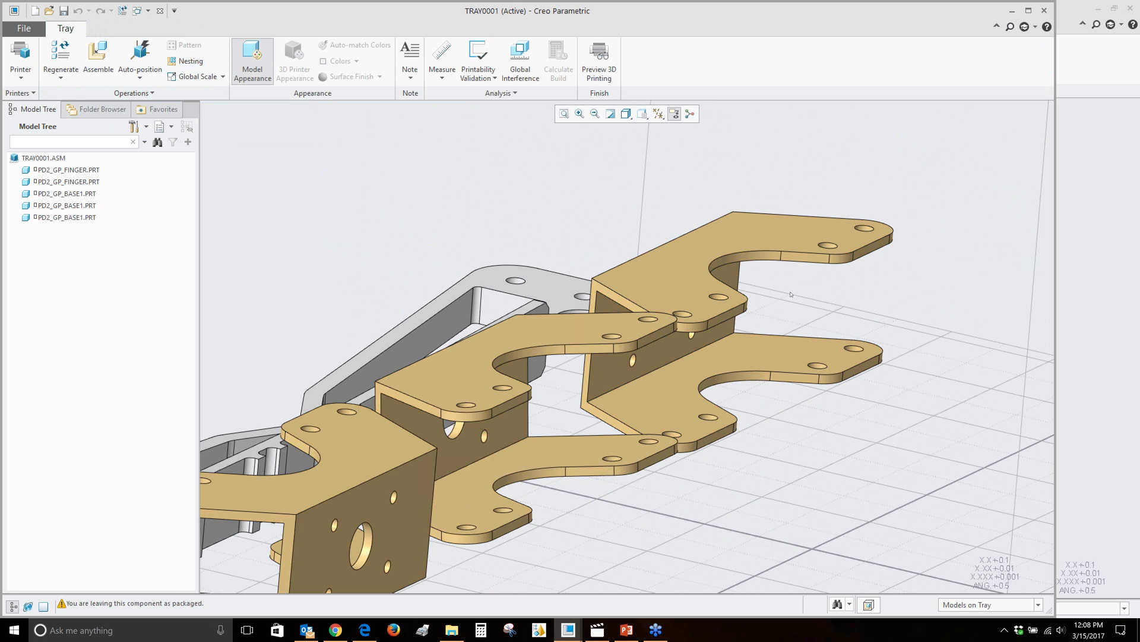
middle_drag(791, 294, 750, 369)
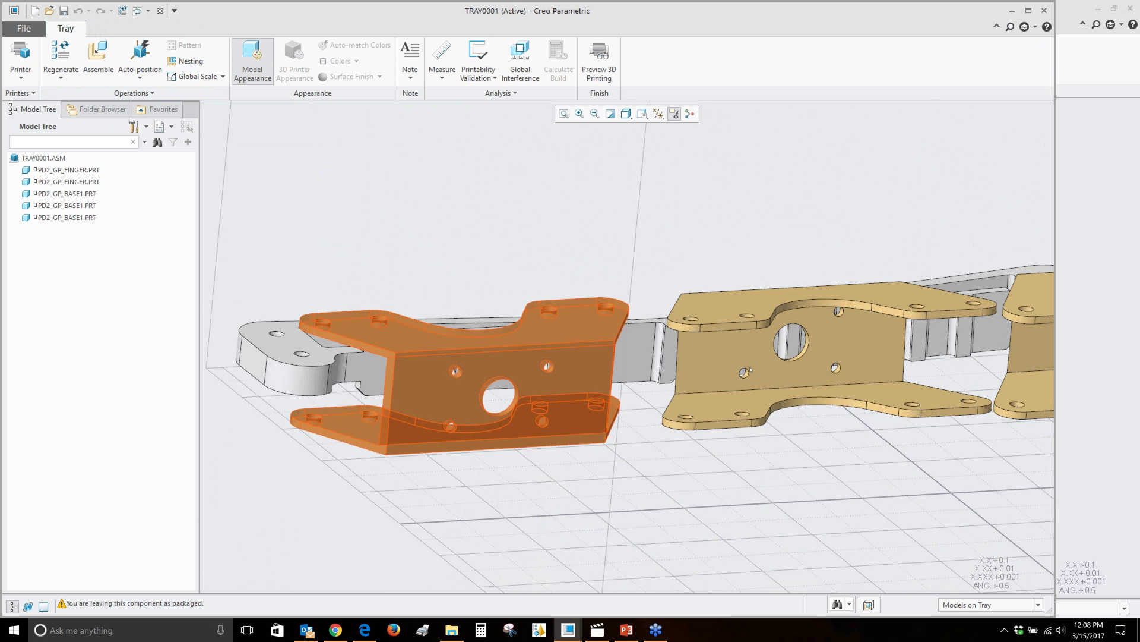
middle_drag(750, 367, 727, 328)
mouse_move(661, 270)
shift+middle_down()
mouse_move(675, 267)
mouse_move(661, 270)
shift+middle_up()
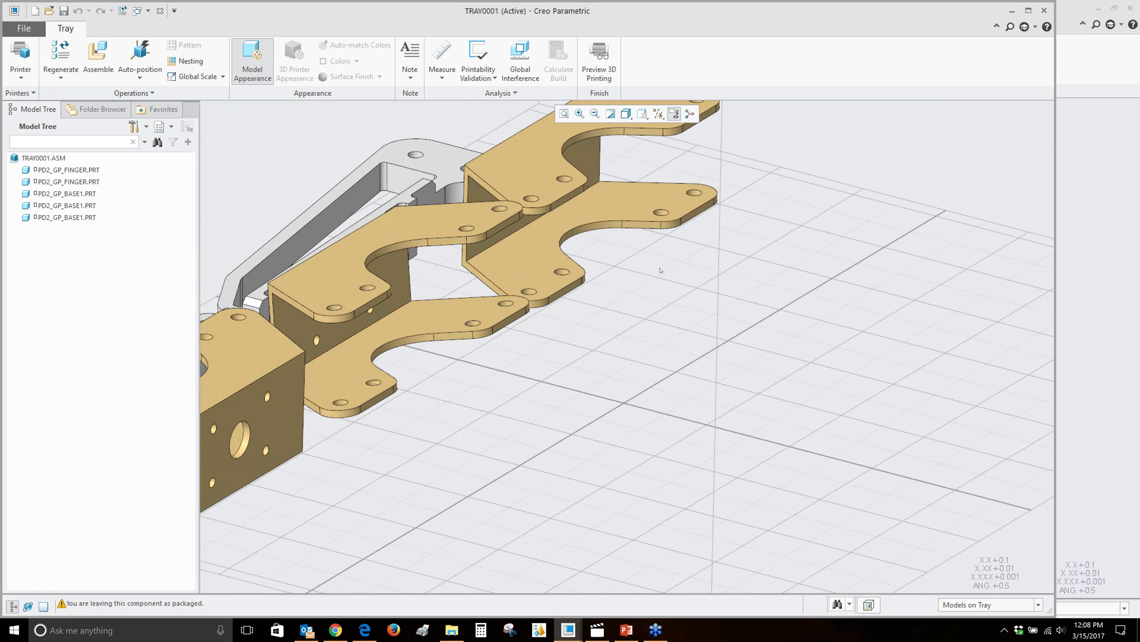
scroll(716, 276, up, 1)
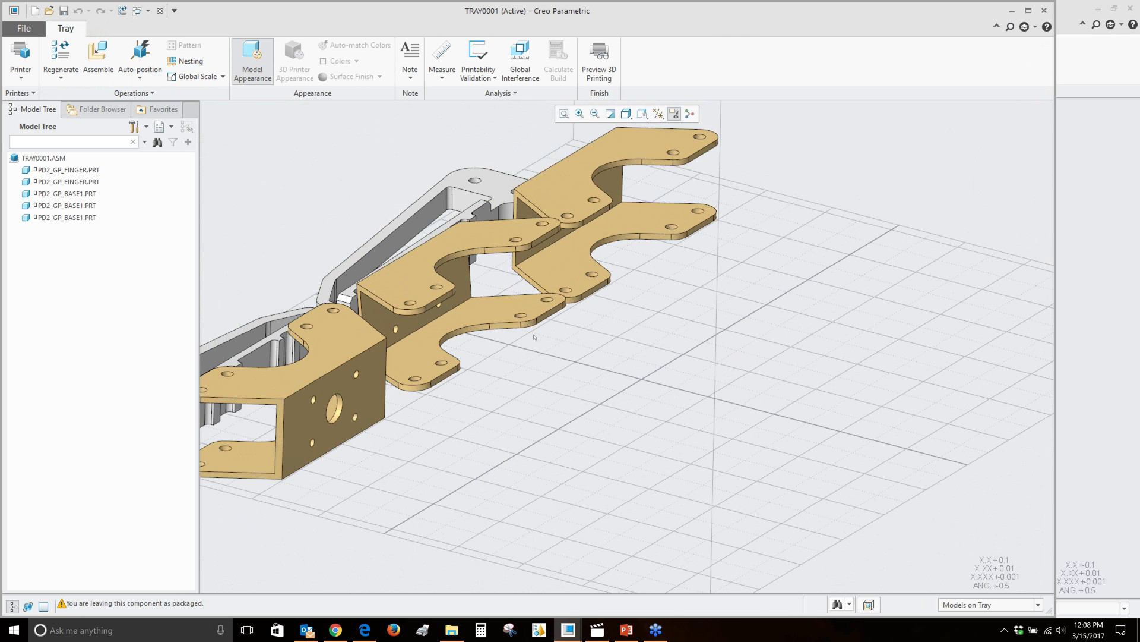
shift+middle_drag(539, 335, 692, 318)
scroll(686, 281, up, 1)
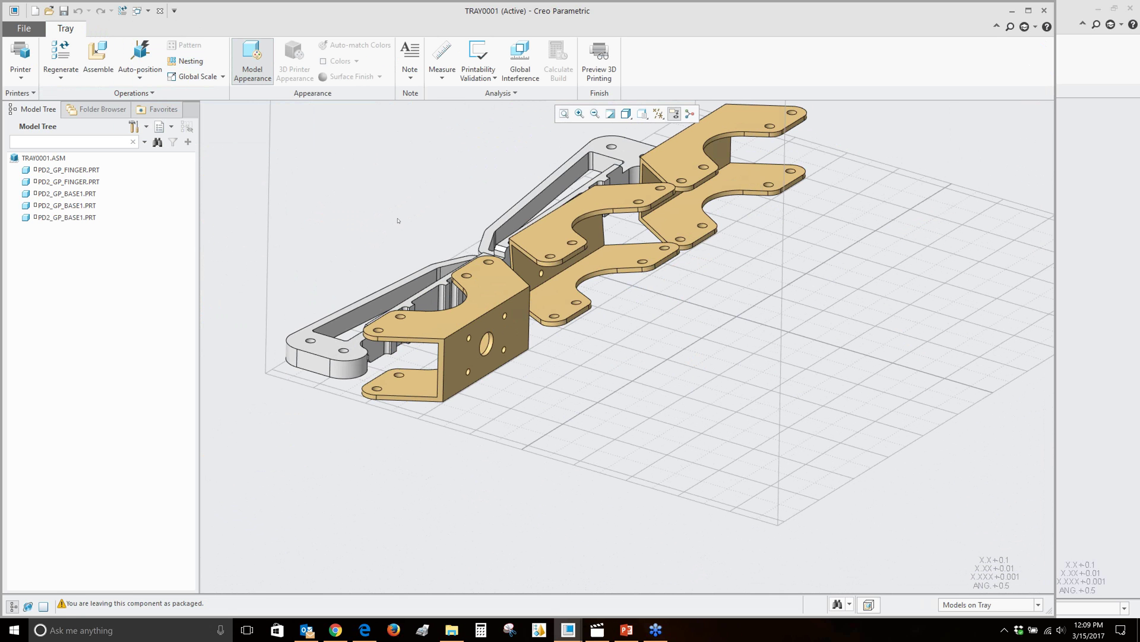
click(409, 71)
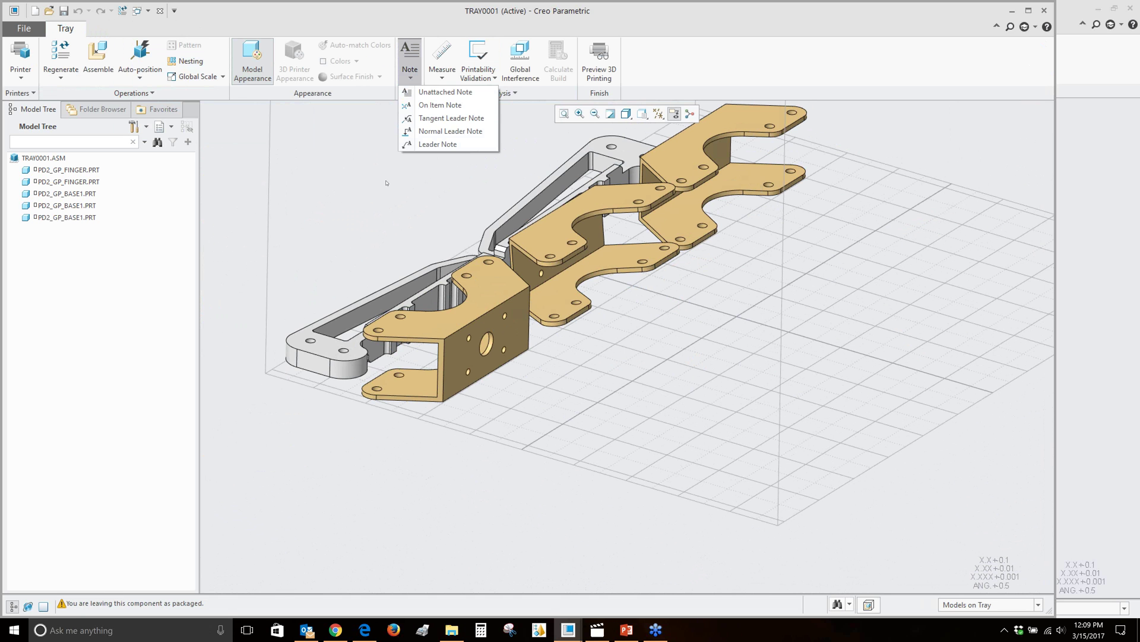
click(442, 62)
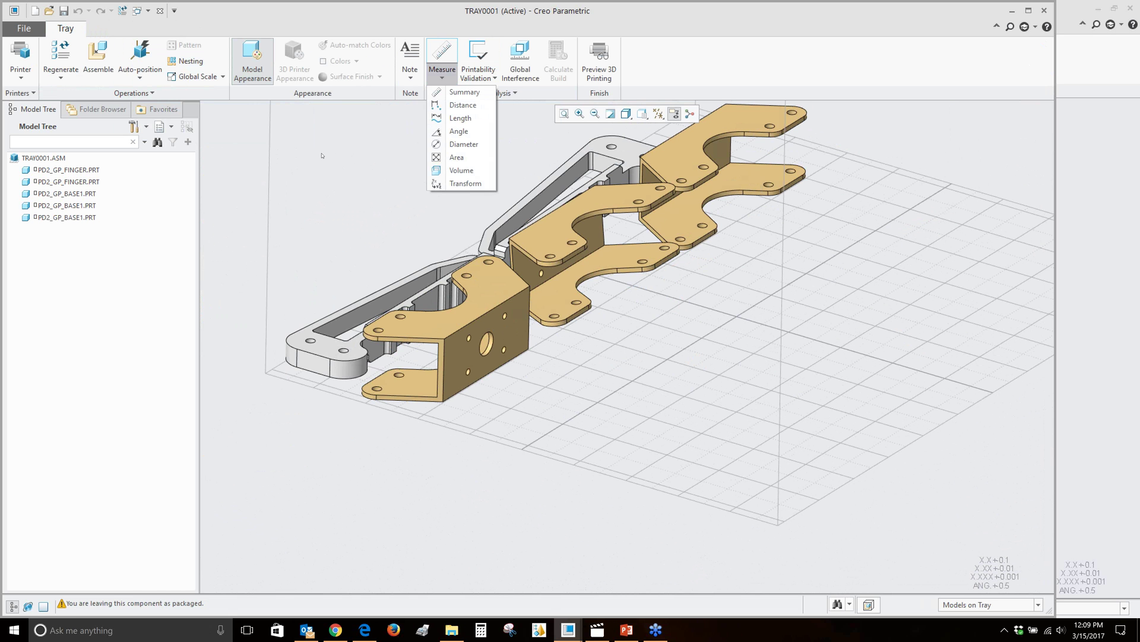
click(329, 162)
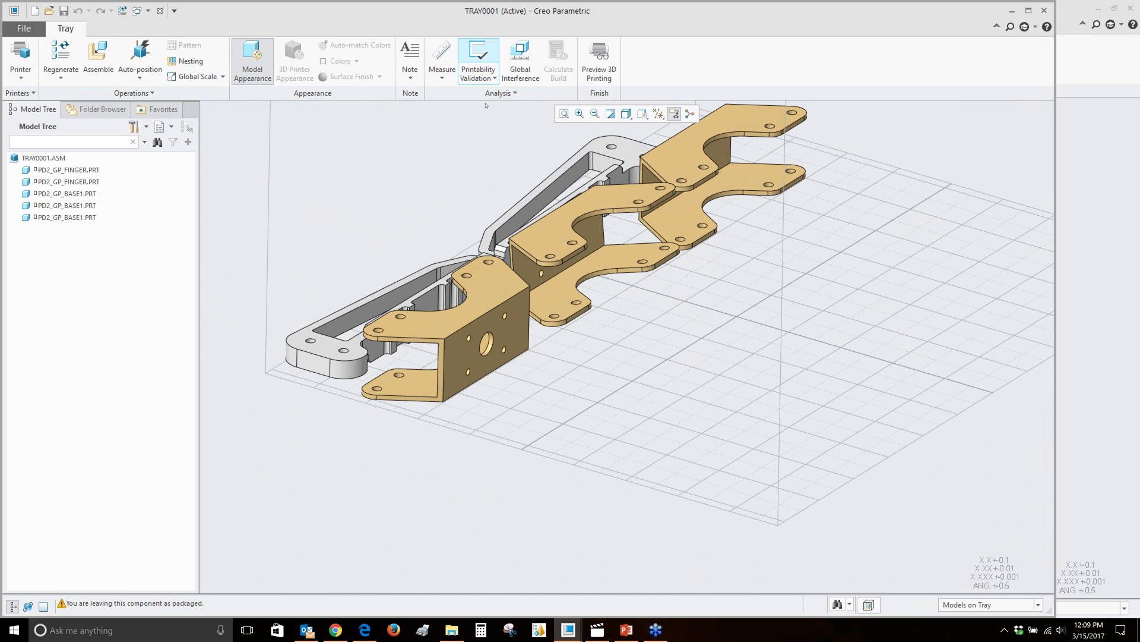
Run the thin-wall validation on the rearmost PD2_GP_BASE1.PRT on the tray.
click(485, 77)
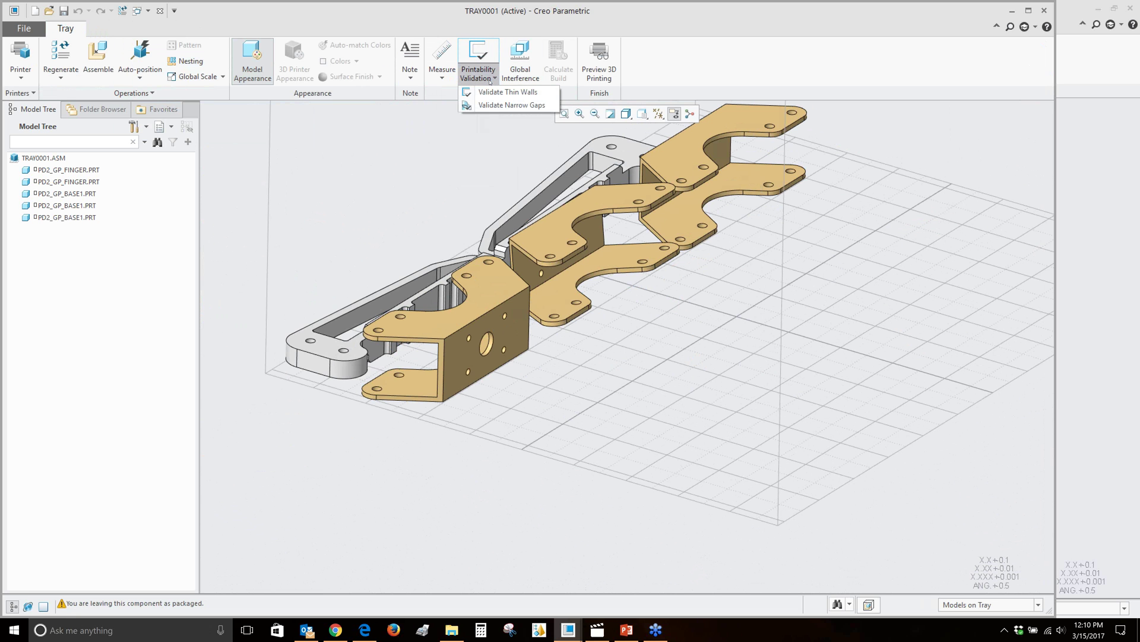
click(508, 92)
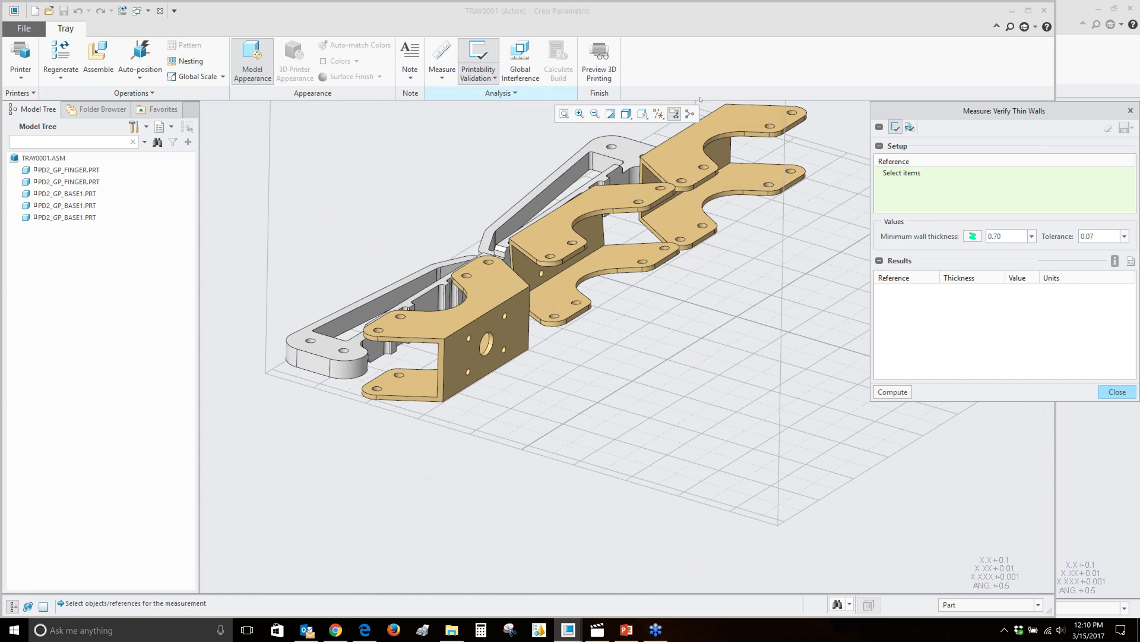
click(746, 136)
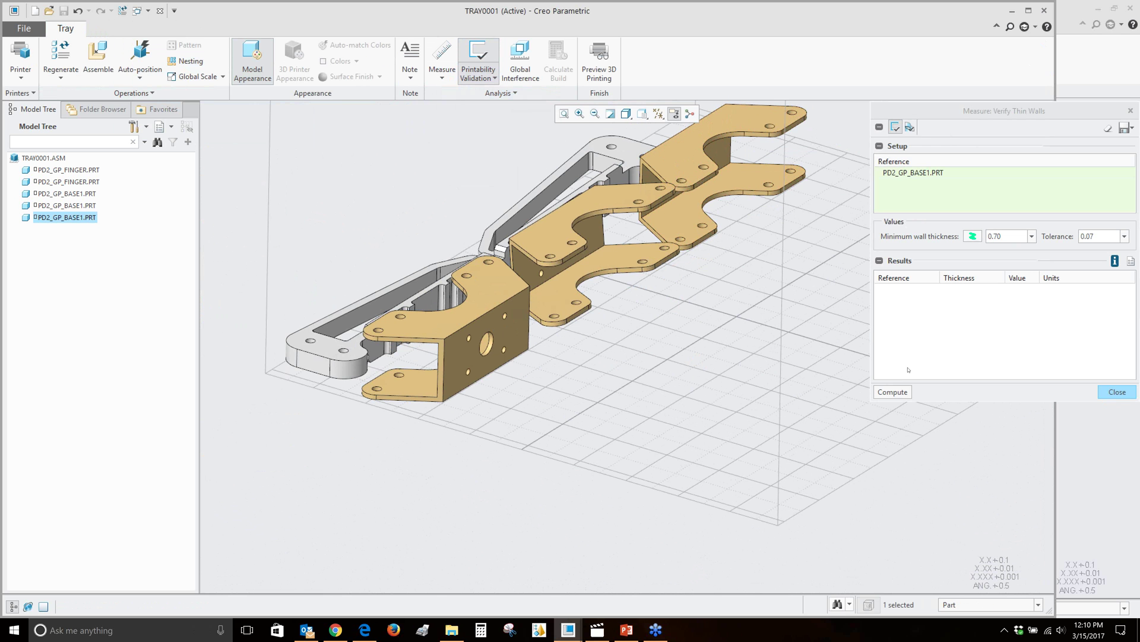
click(893, 392)
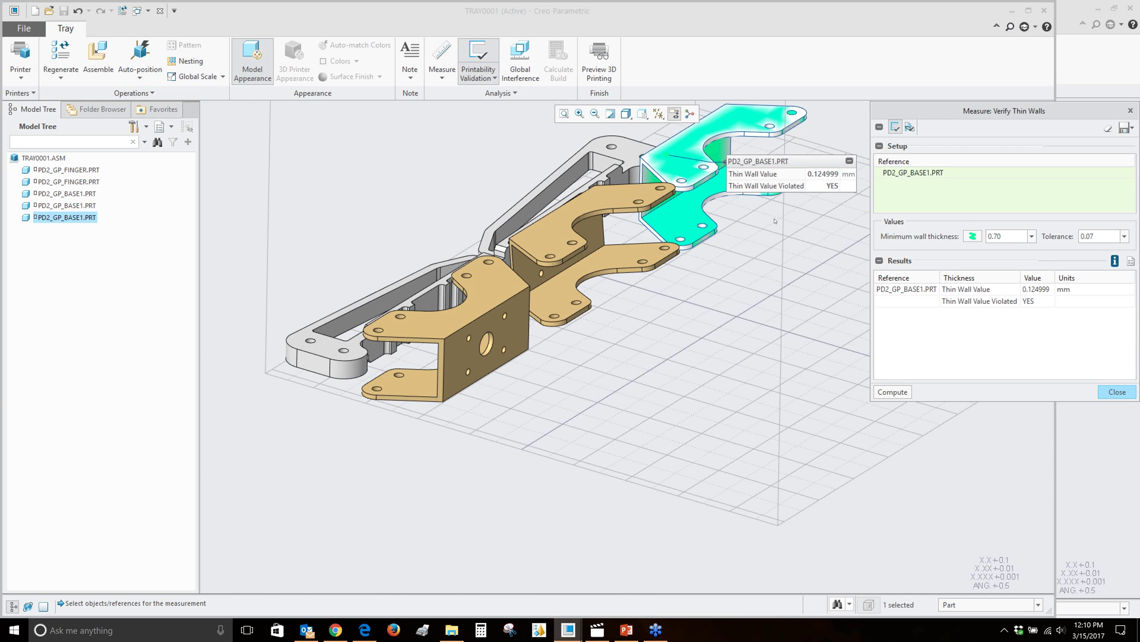
Replace the base with the front PD2_GP_FINGER.PRT as the thin-wall validation reference, and close the validation.
right_click(913, 173)
click(928, 180)
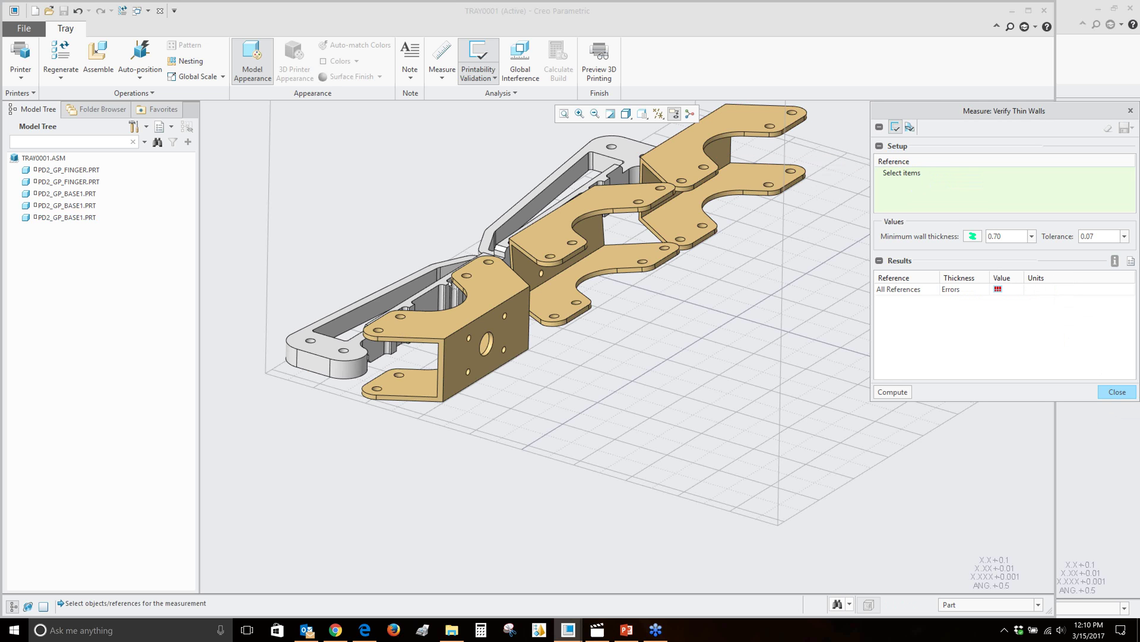
click(336, 347)
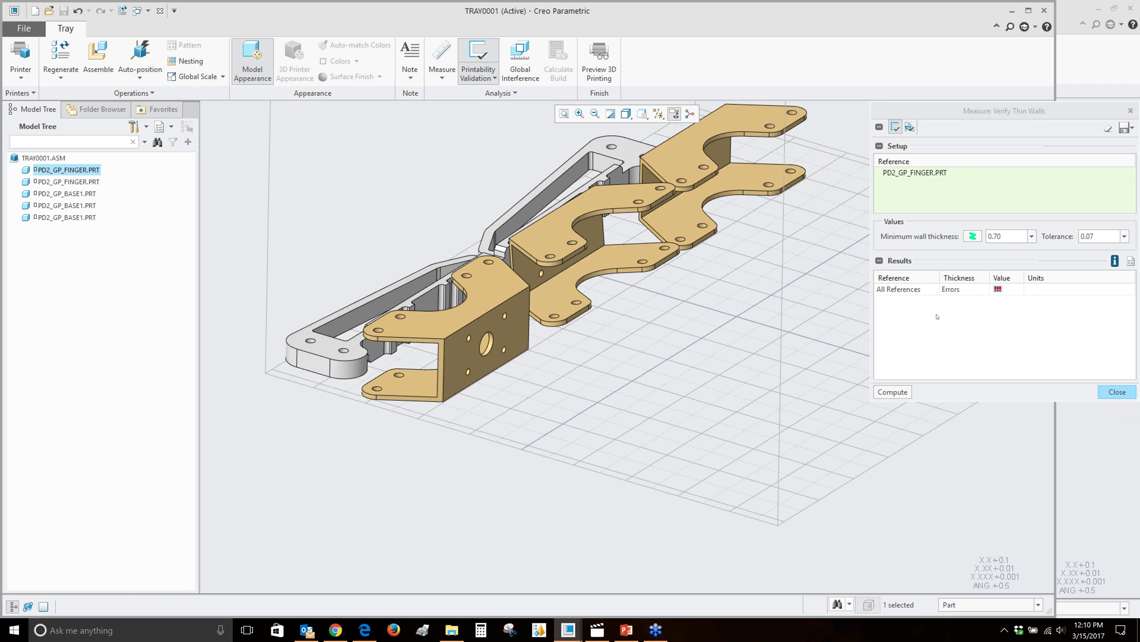
drag(1024, 278, 1033, 278)
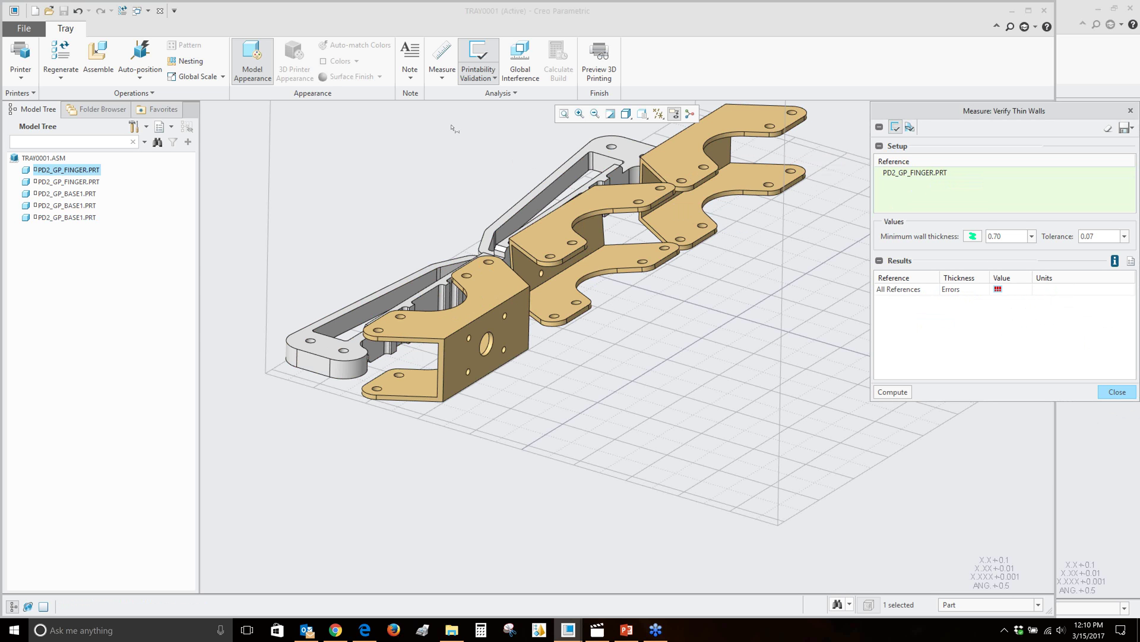
click(1117, 391)
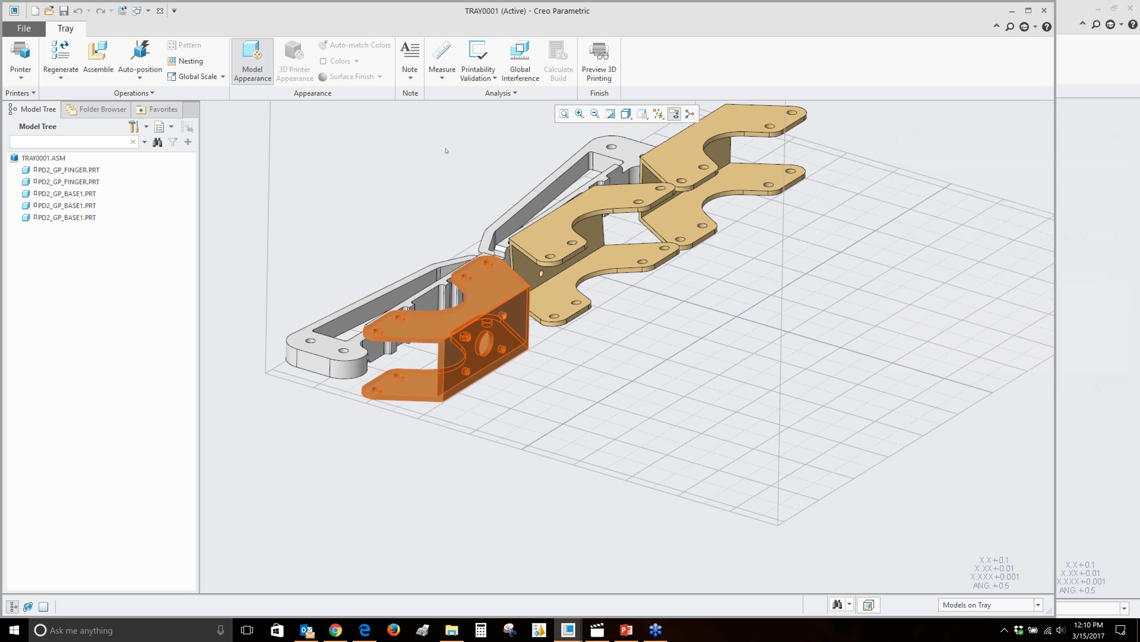
Check the tray for global interference between parts only, using exact computation.
click(509, 66)
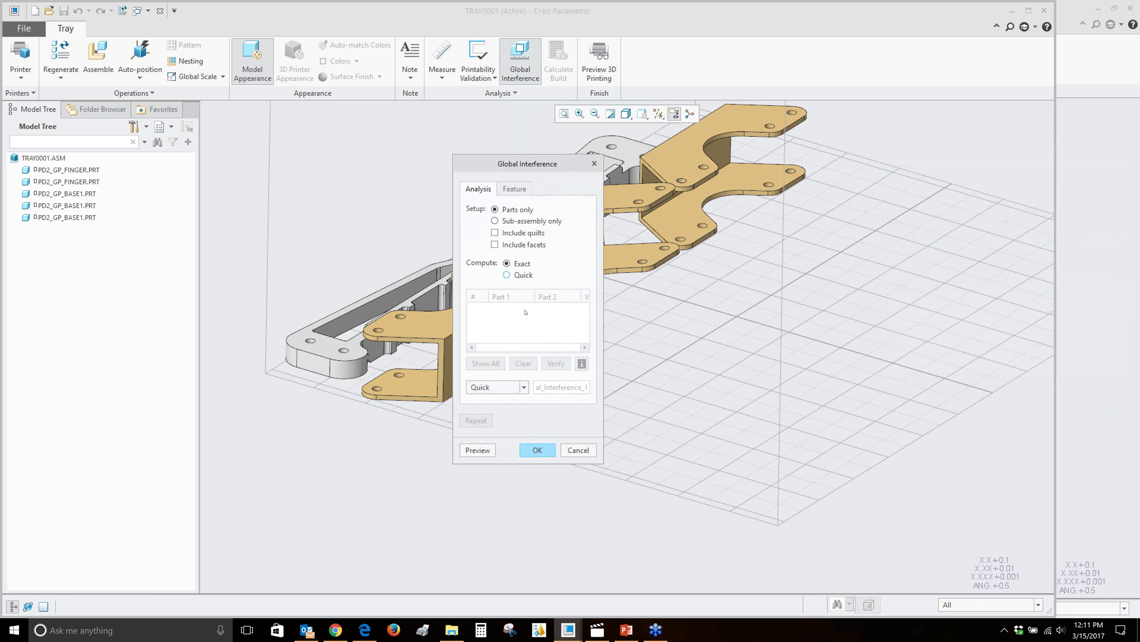
click(491, 450)
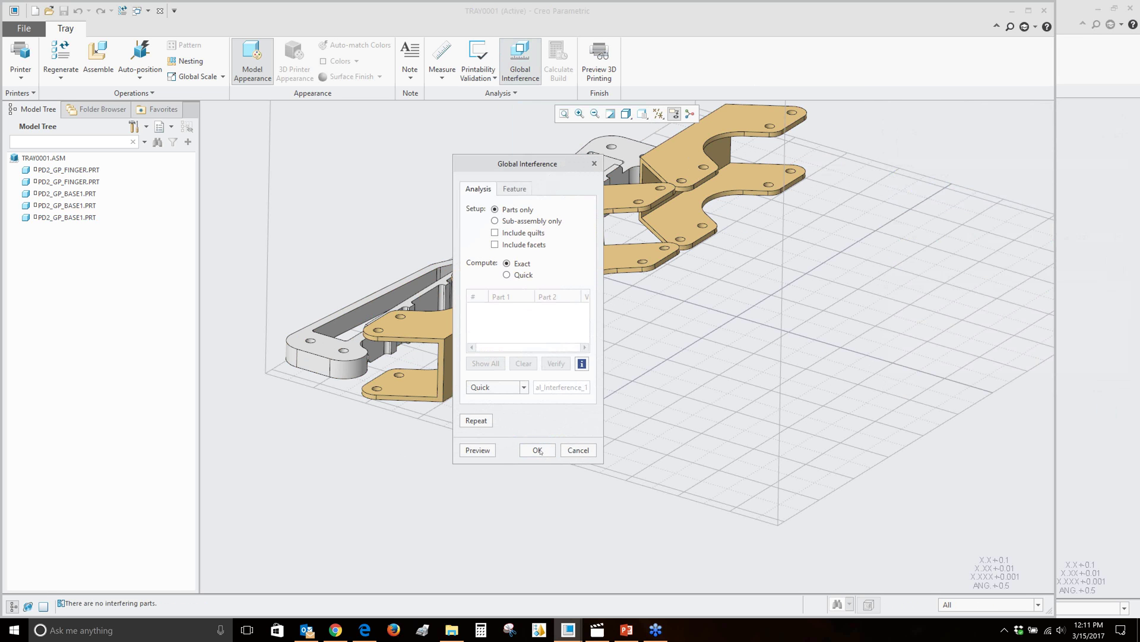
click(538, 450)
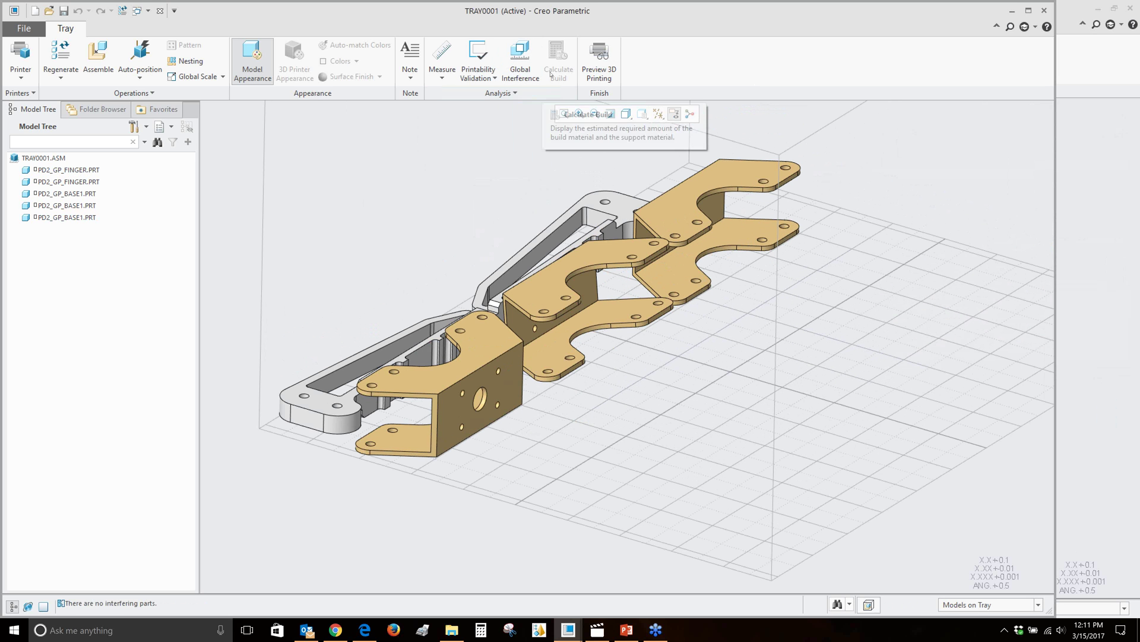
Review the list of defined 3D printers and their axis dimensions, keeping PTC Generic as the printer.
click(21, 62)
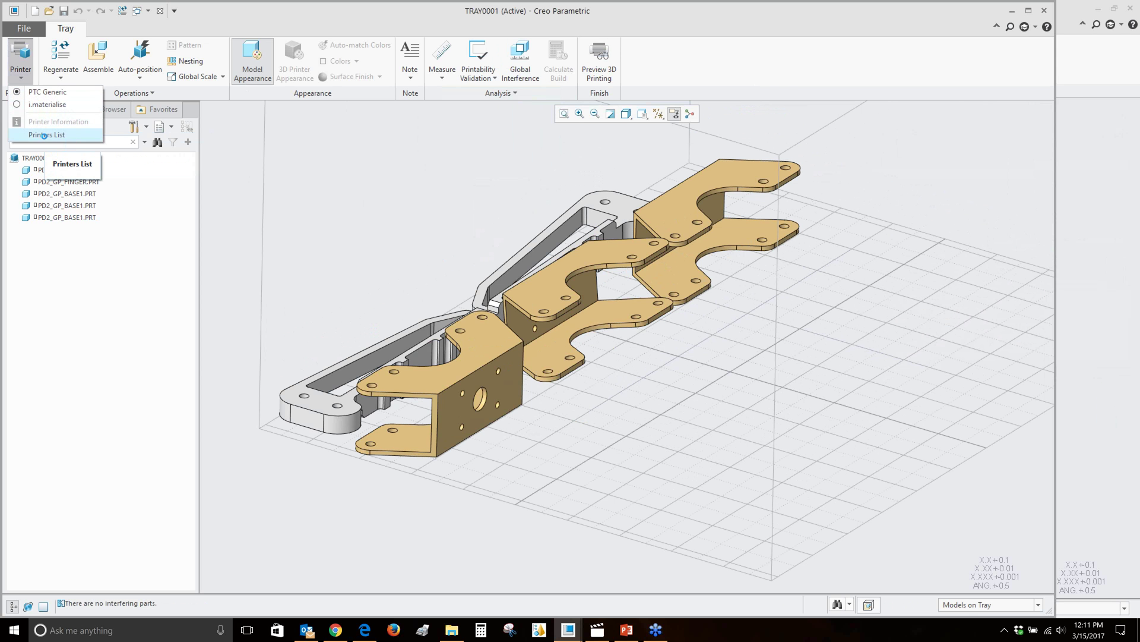
click(46, 134)
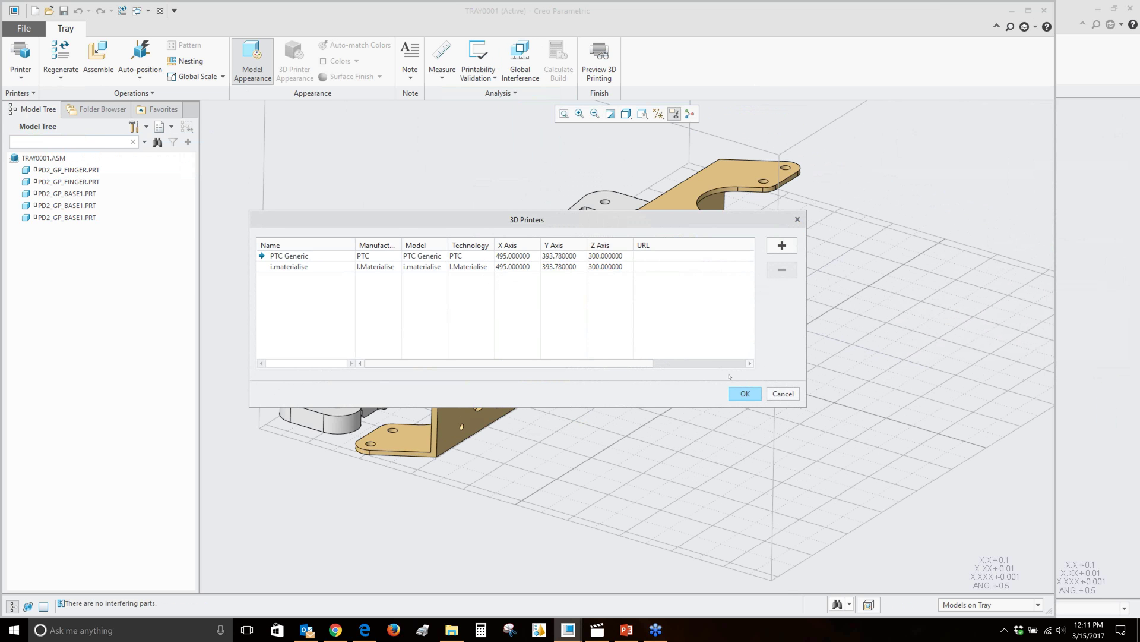
click(745, 393)
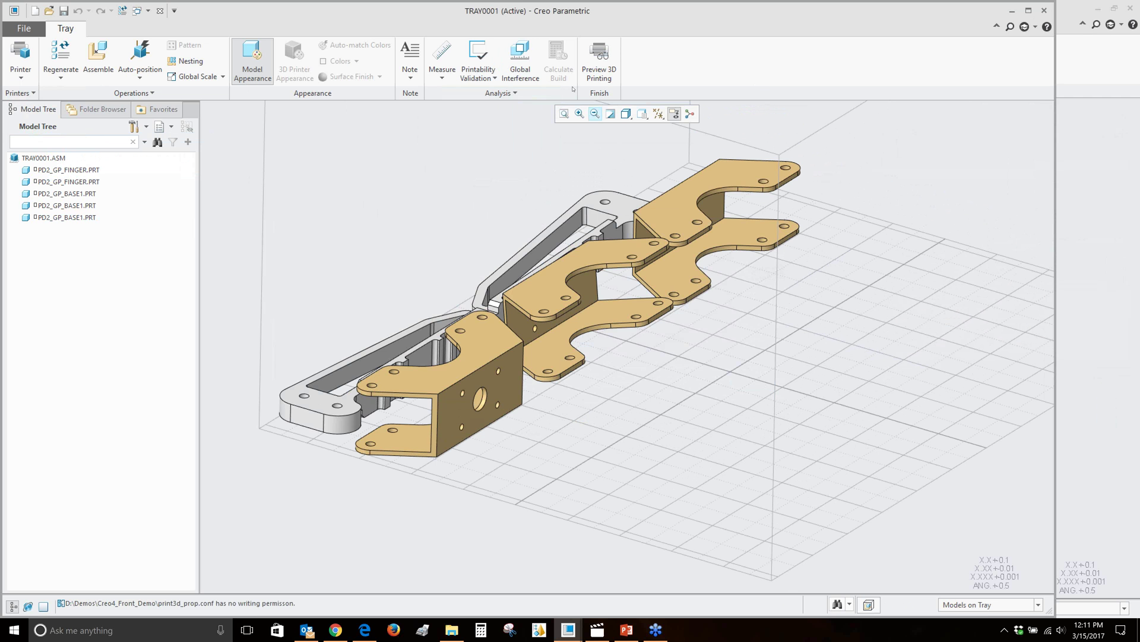
click(29, 57)
click(27, 89)
Open the 3D printing preview of the tray and review the models' STL chord height and angle definitions without changing them.
click(599, 59)
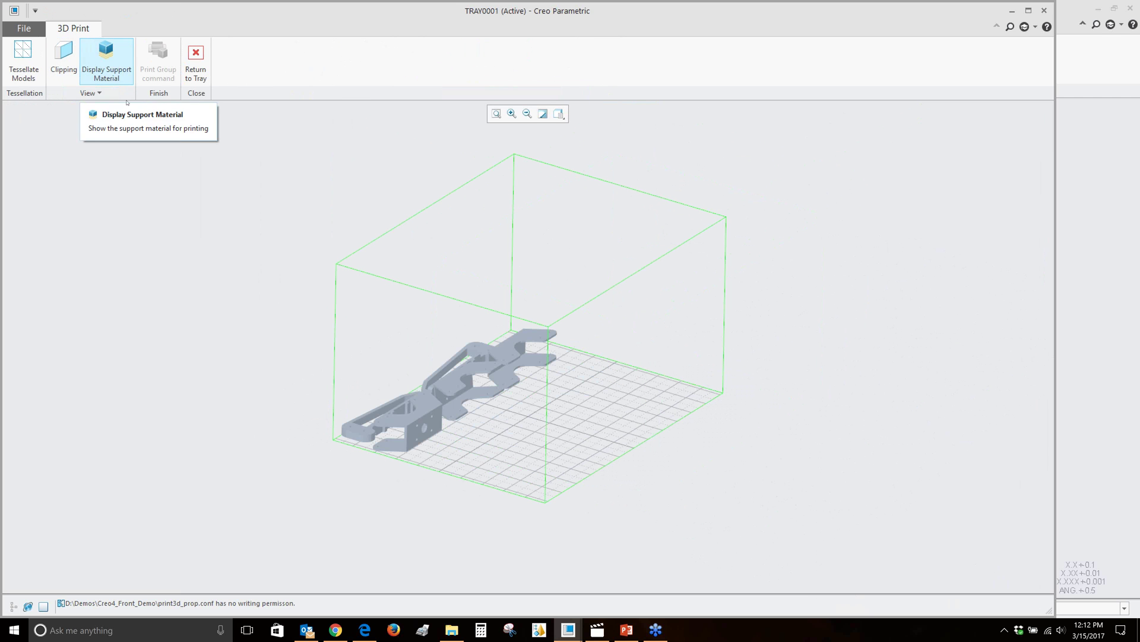
mouse_move(268, 326)
ctrl+middle_down()
mouse_move(416, 338)
mouse_move(560, 377)
mouse_move(535, 371)
mouse_move(590, 364)
mouse_move(586, 379)
mouse_move(609, 357)
mouse_move(615, 371)
ctrl+middle_up()
scroll(618, 362, up, 3)
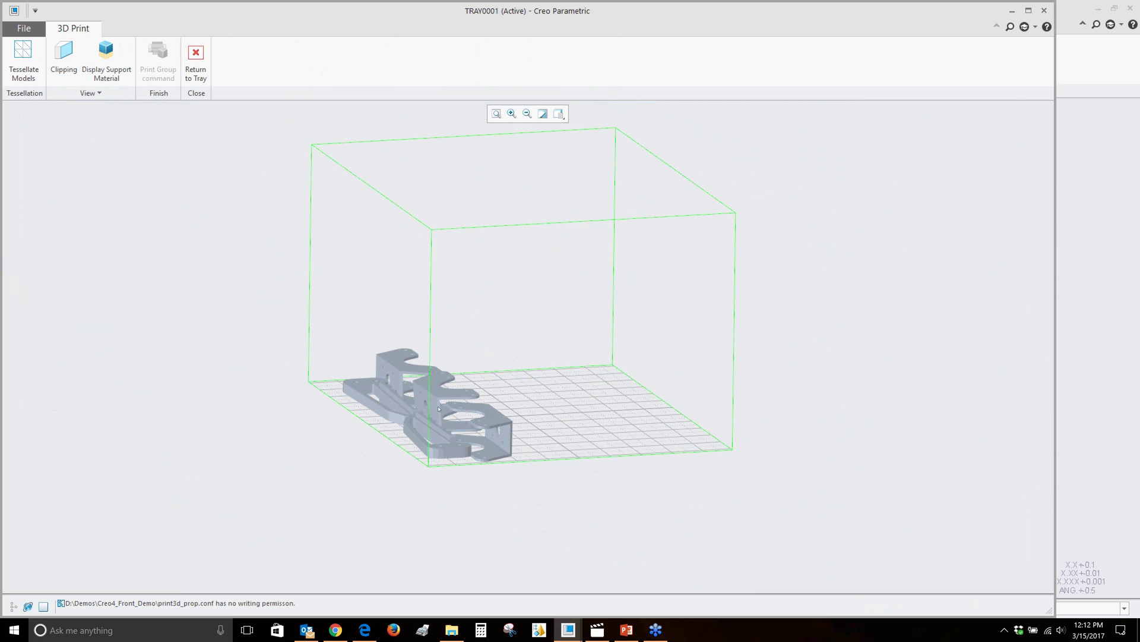
scroll(443, 402, down, 3)
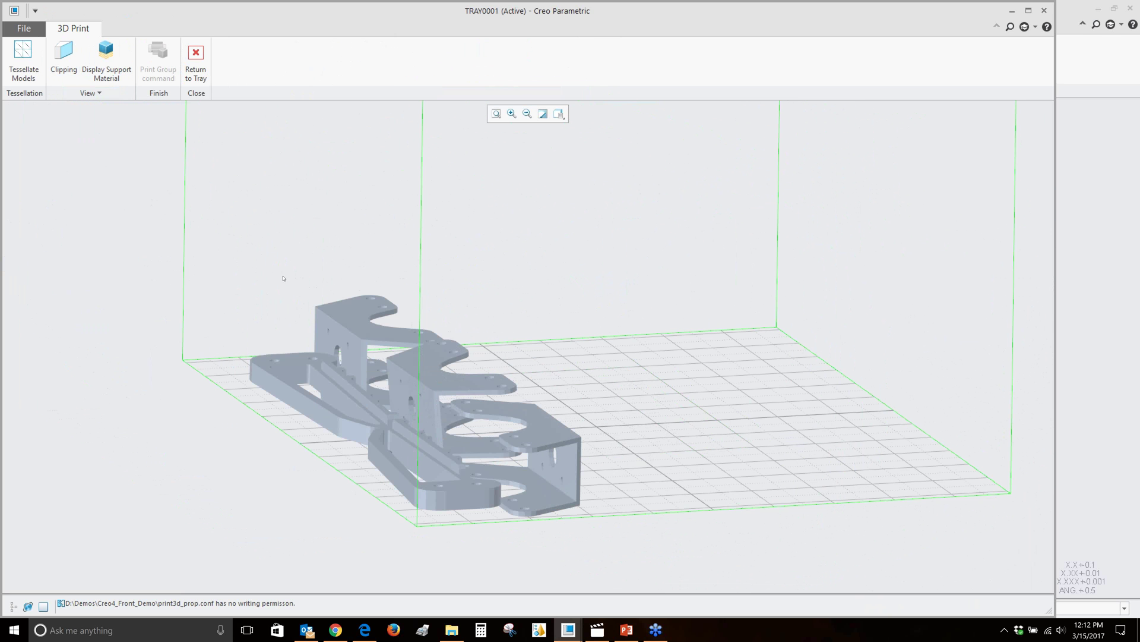
click(12, 68)
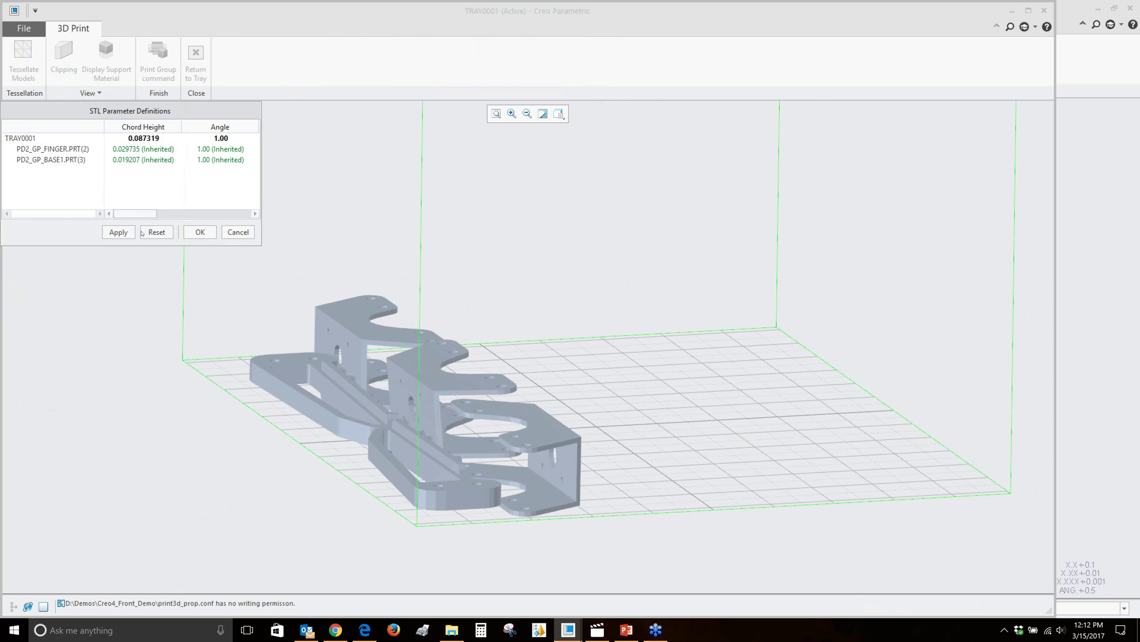
click(230, 232)
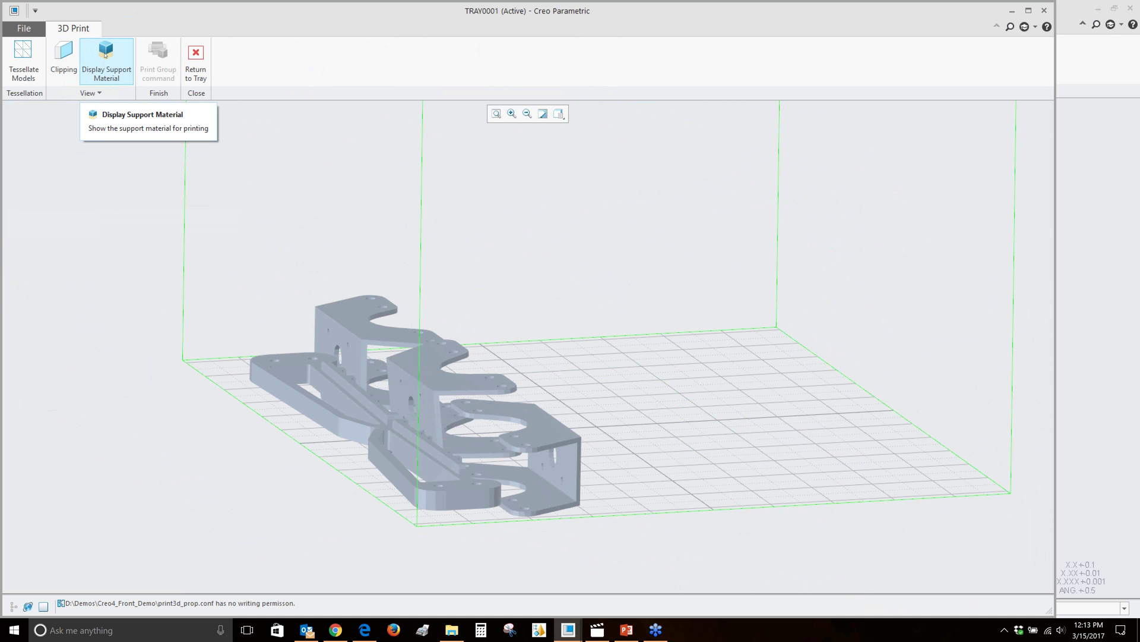
Display the support material in the print preview and inspect it around the front base and finger.
click(105, 55)
scroll(535, 343, up, 2)
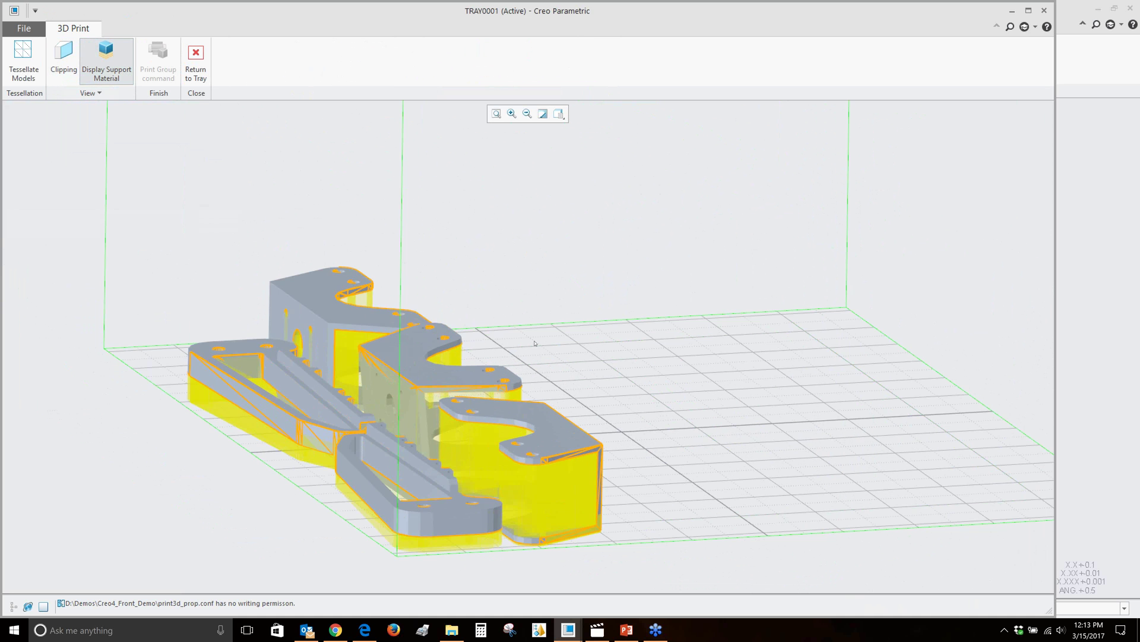
scroll(556, 401, up, 6)
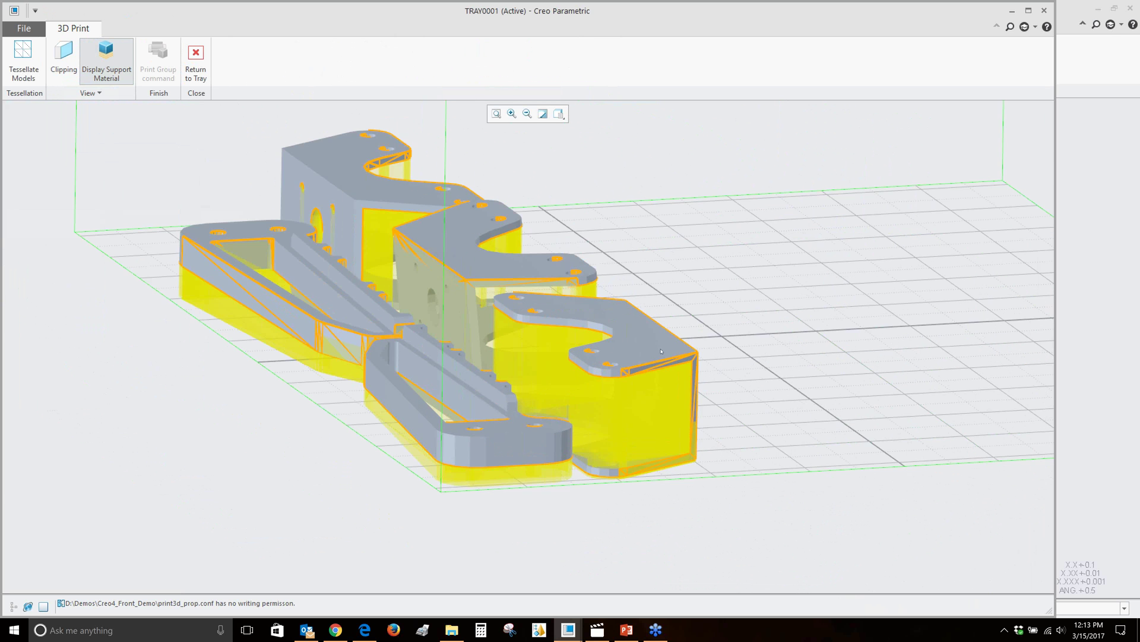
middle_drag(684, 431, 595, 364)
scroll(671, 408, up, 3)
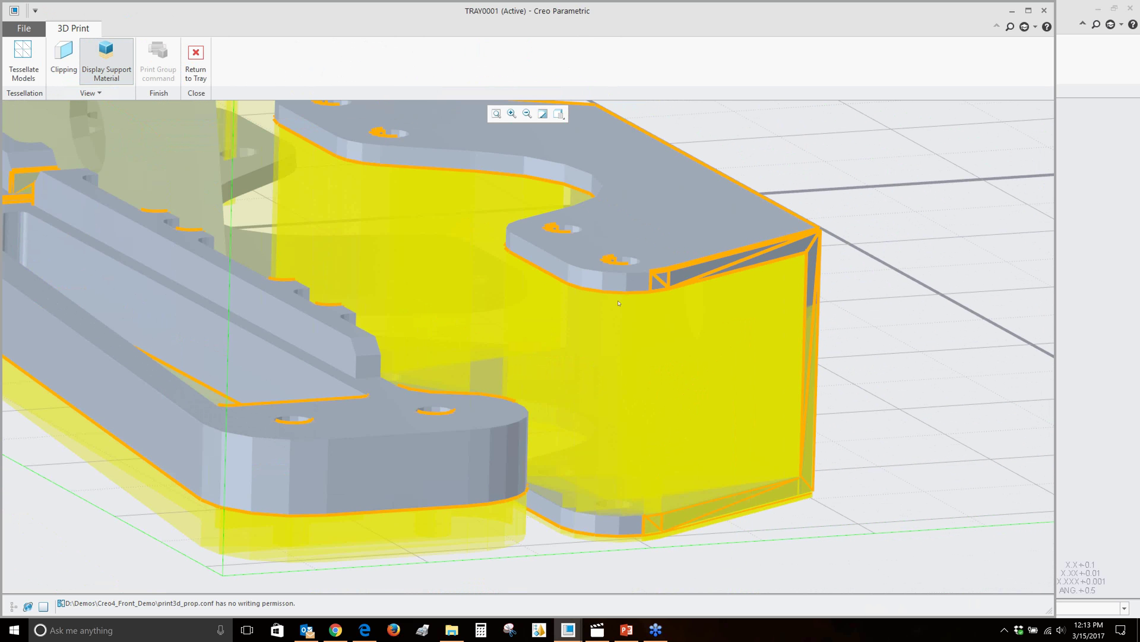
middle_drag(624, 317, 752, 350)
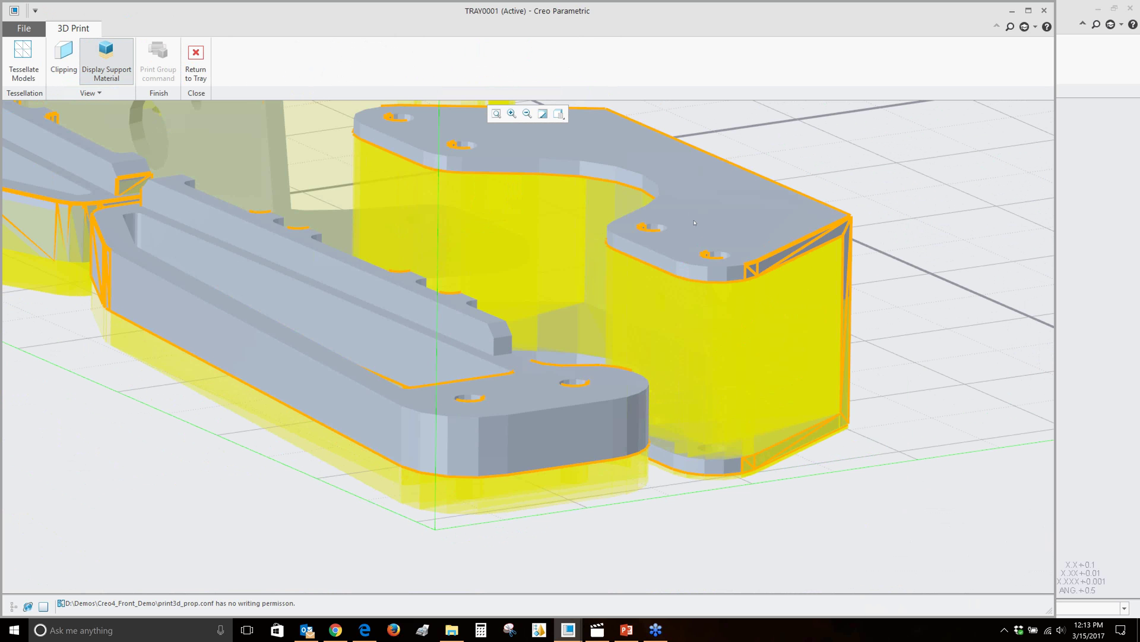
mouse_move(559, 254)
middle_down()
mouse_move(617, 307)
mouse_move(617, 321)
mouse_move(799, 323)
mouse_move(669, 313)
mouse_move(789, 326)
mouse_move(612, 290)
mouse_move(648, 240)
mouse_move(676, 331)
mouse_move(788, 316)
middle_up()
scroll(798, 322, down, 3)
scroll(754, 327, up, 5)
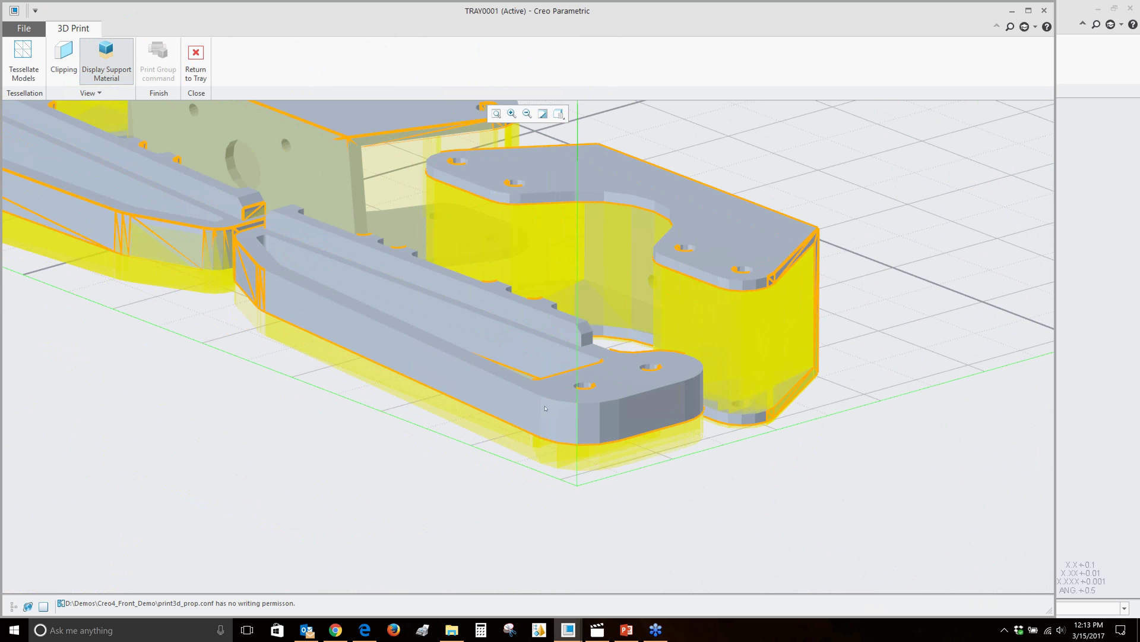
scroll(545, 429, up, 3)
mouse_move(544, 429)
middle_down()
mouse_move(585, 409)
mouse_move(550, 465)
mouse_move(580, 490)
mouse_move(616, 446)
mouse_move(646, 453)
mouse_move(645, 469)
middle_up()
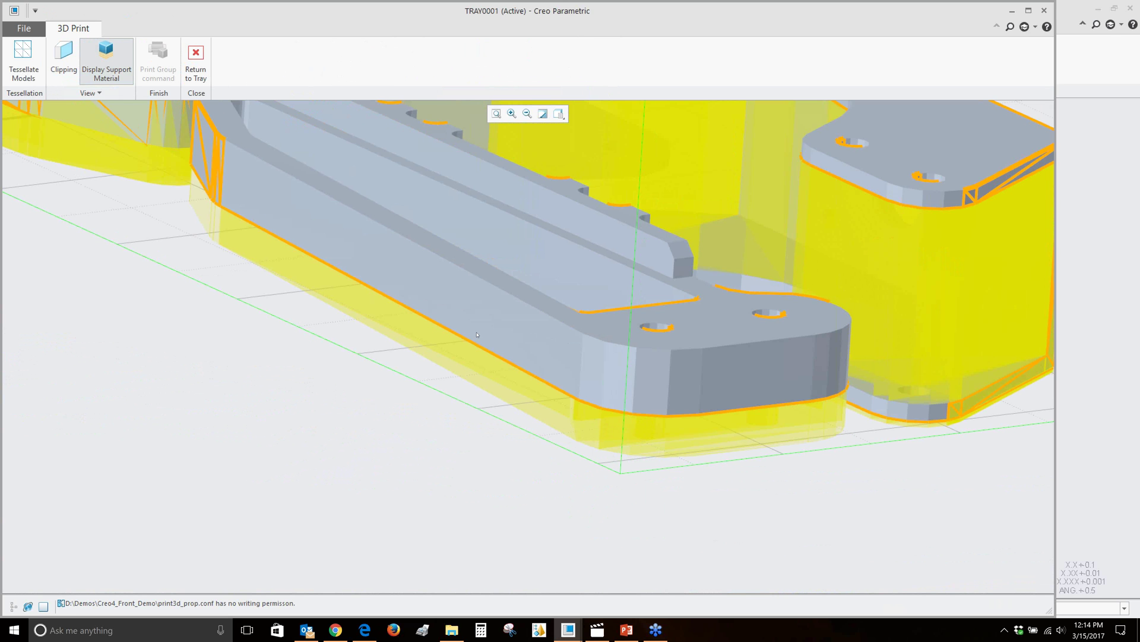
Examine the support material across all fingers and bases, up close and in the overall tray view.
scroll(415, 328, down, 2)
middle_drag(419, 330, 451, 279)
mouse_move(521, 383)
middle_down()
mouse_move(517, 346)
mouse_move(550, 373)
mouse_move(535, 386)
middle_up()
scroll(536, 387, up, 3)
scroll(368, 299, down, 2)
scroll(369, 298, up, 2)
scroll(369, 298, down, 4)
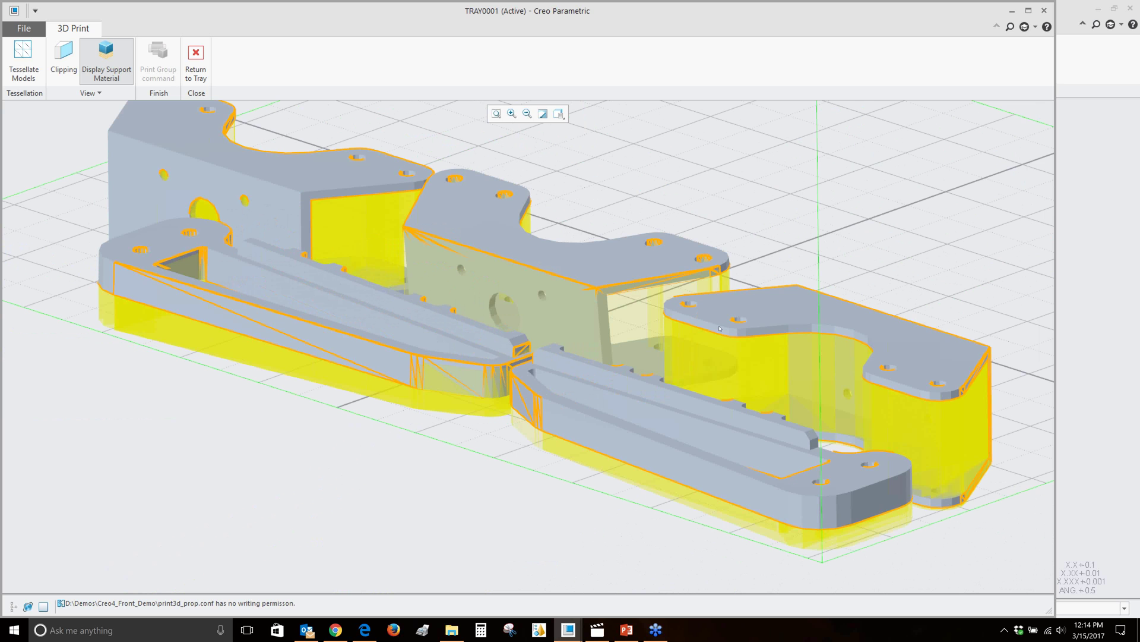
scroll(566, 299, up, 2)
mouse_move(566, 298)
middle_down()
mouse_move(614, 336)
mouse_move(604, 341)
middle_up()
key(ctrl+d)
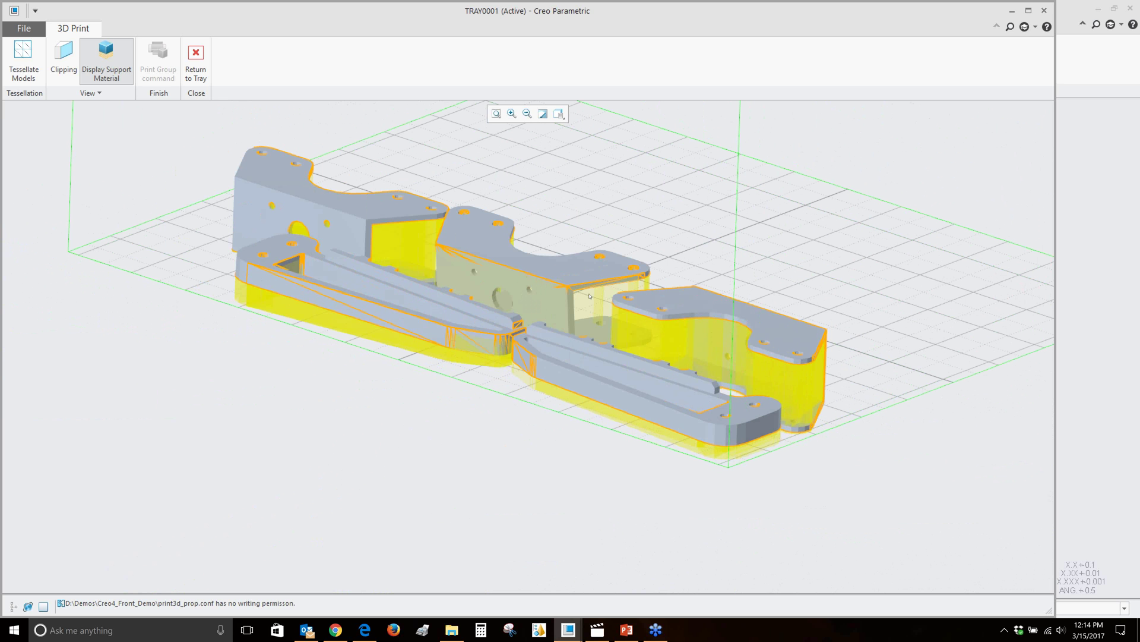
scroll(803, 385, up, 8)
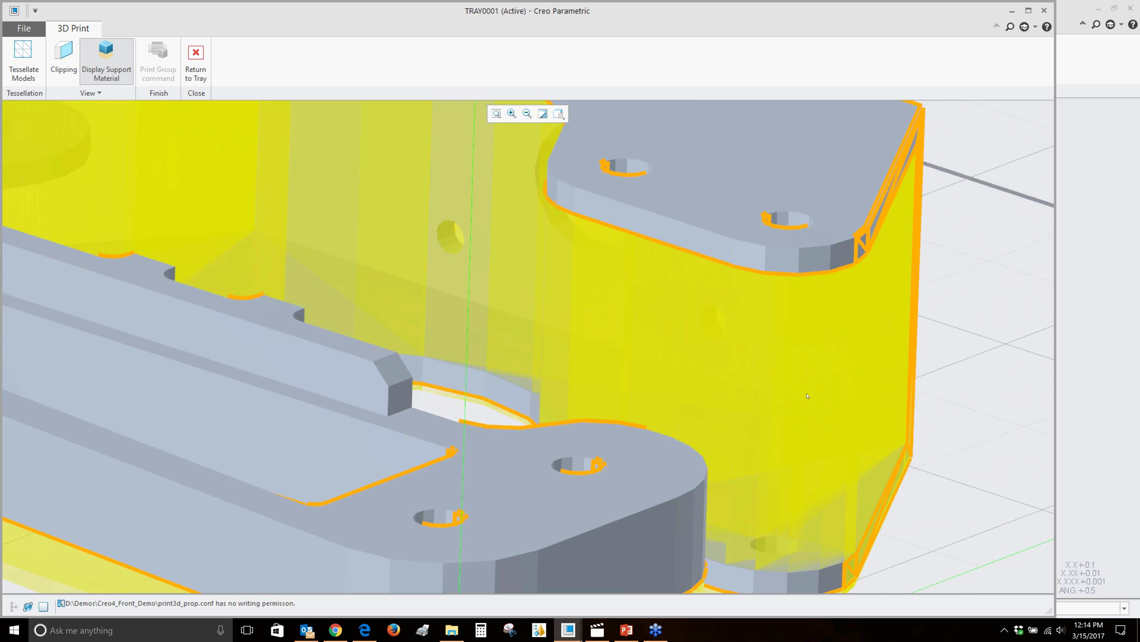
scroll(727, 345, down, 2)
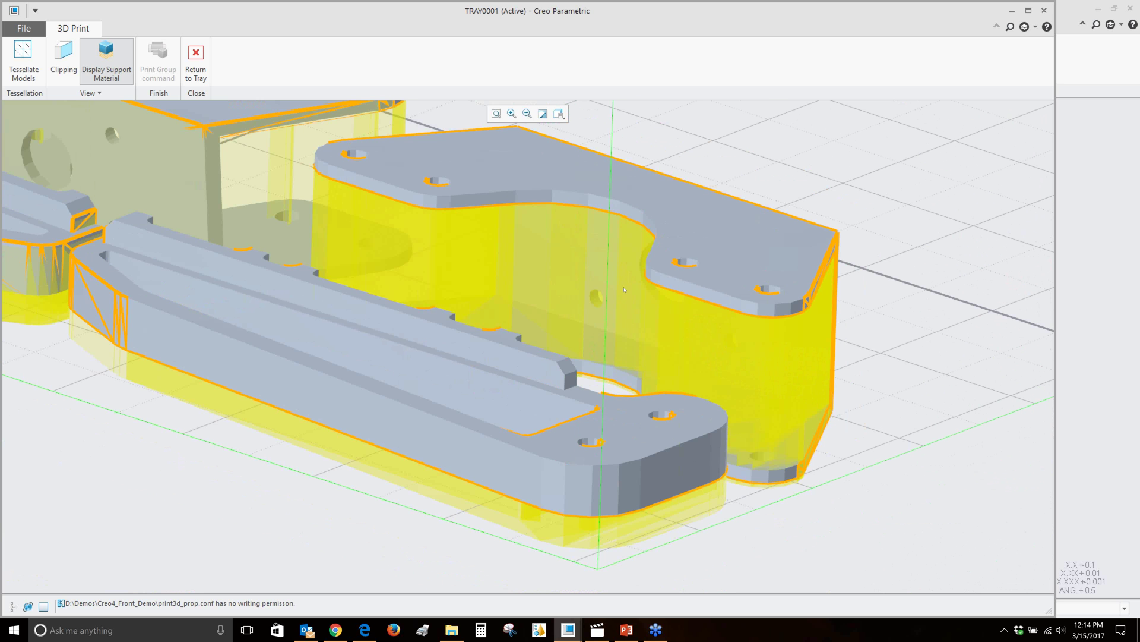
scroll(624, 290, down, 5)
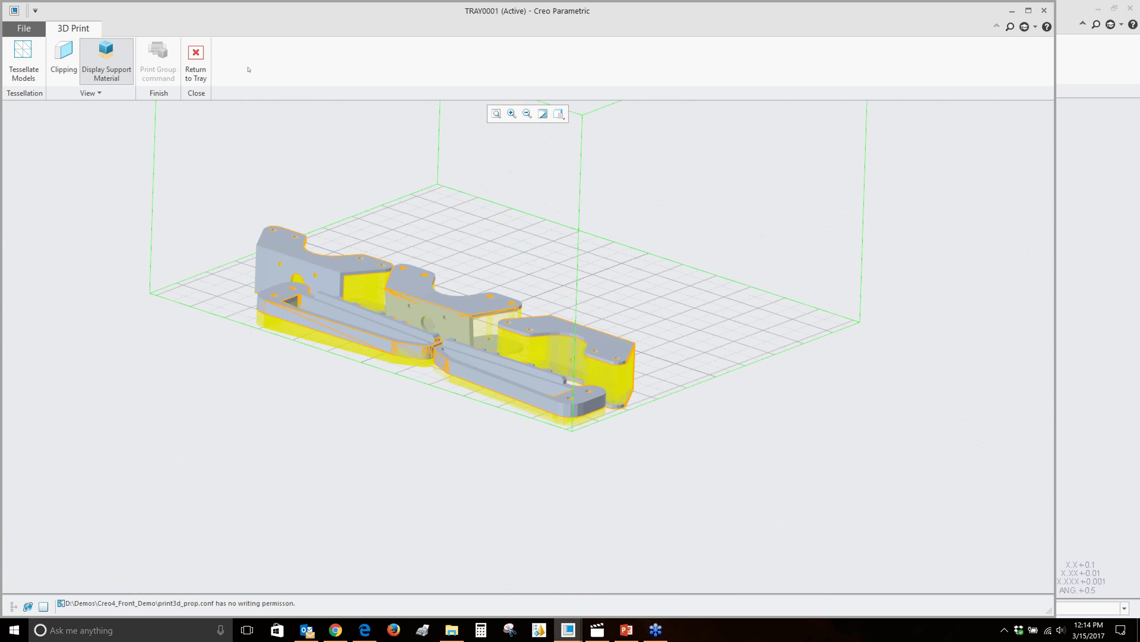
Return from the print preview to the tray model and switch to the PowerPoint presentation.
click(196, 60)
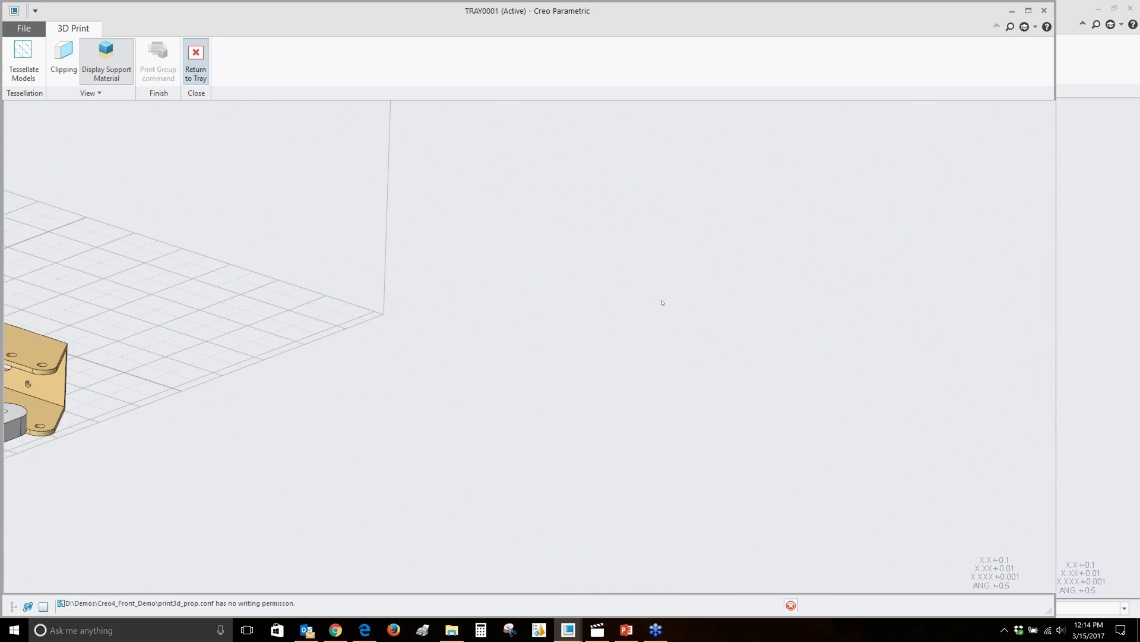
shift+middle_drag(664, 367, 650, 349)
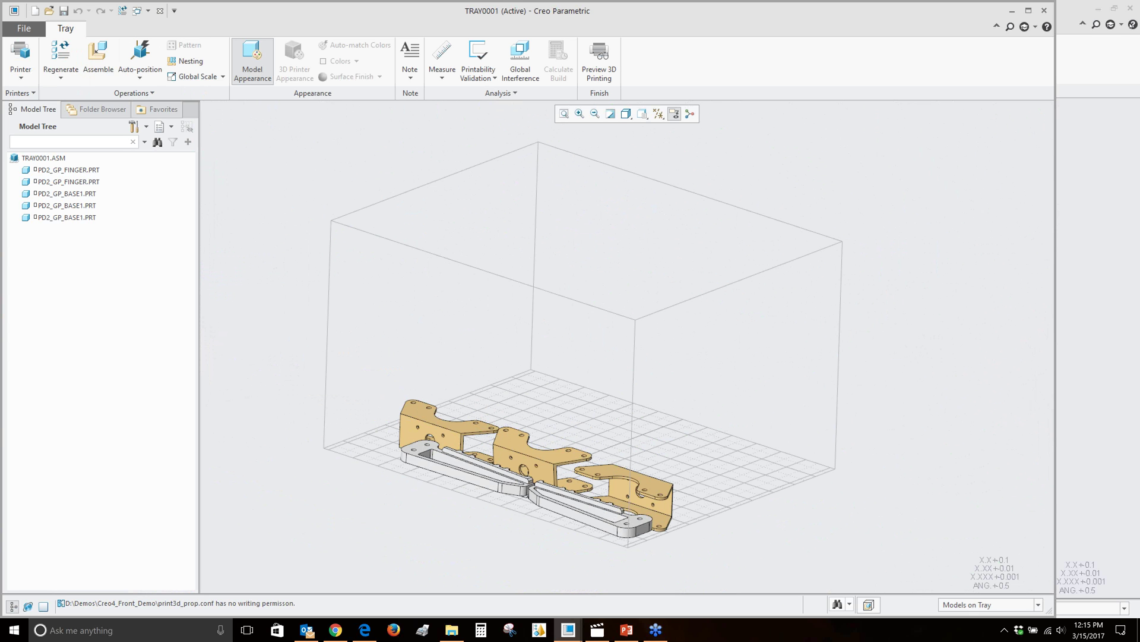
click(1078, 277)
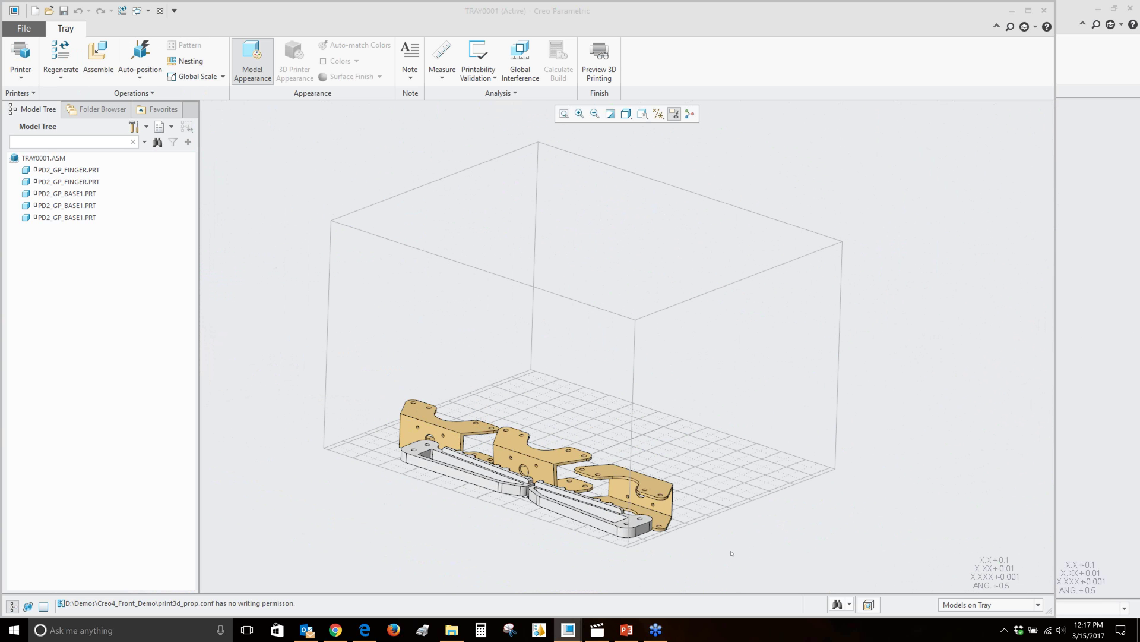
click(626, 630)
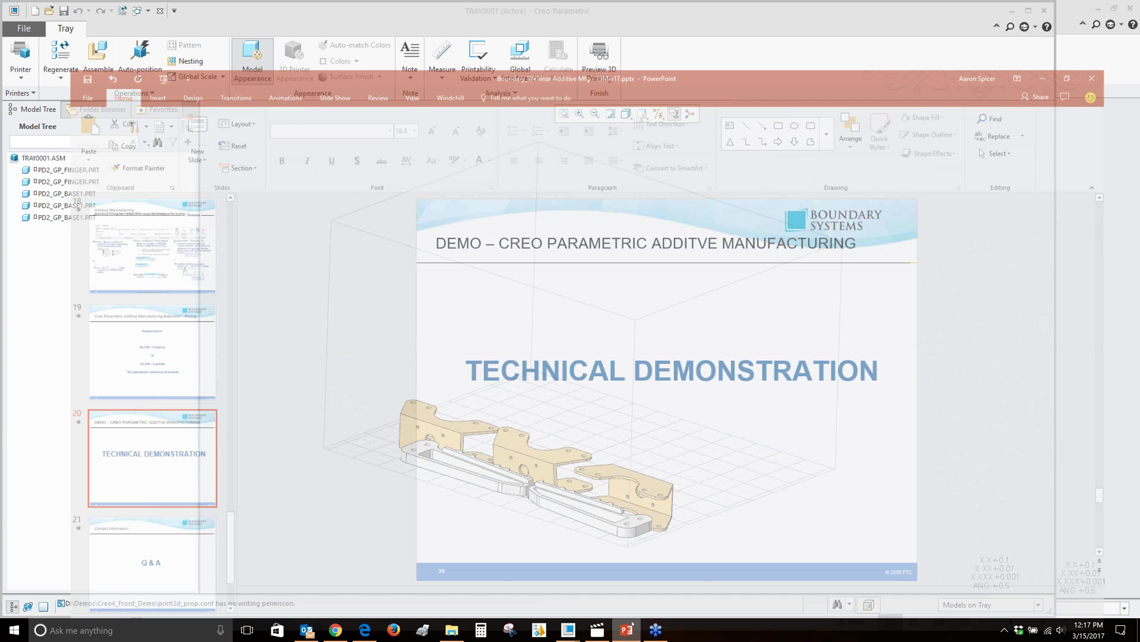